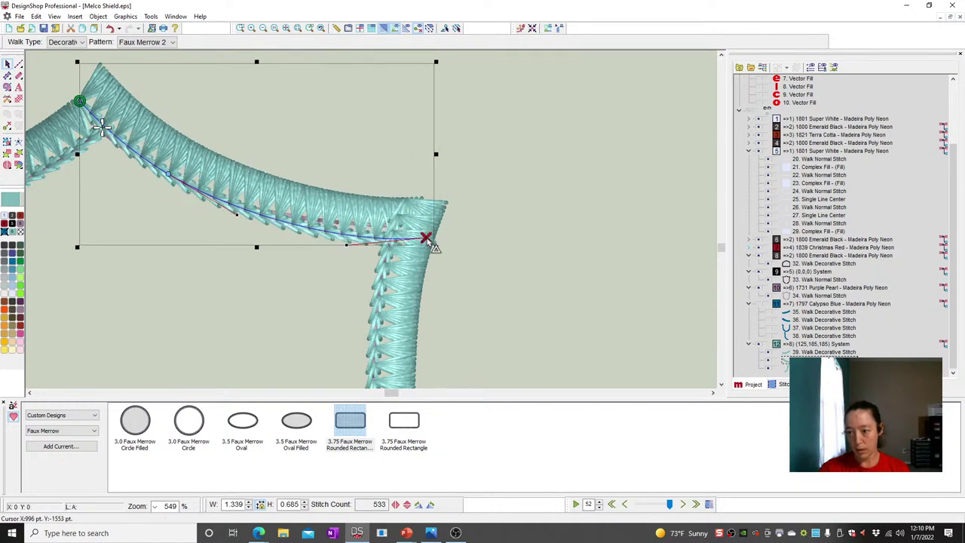
# - Deselect the border segment and frame the whole shield patch to review its faux merrow edge
pyautogui.click(512, 200)
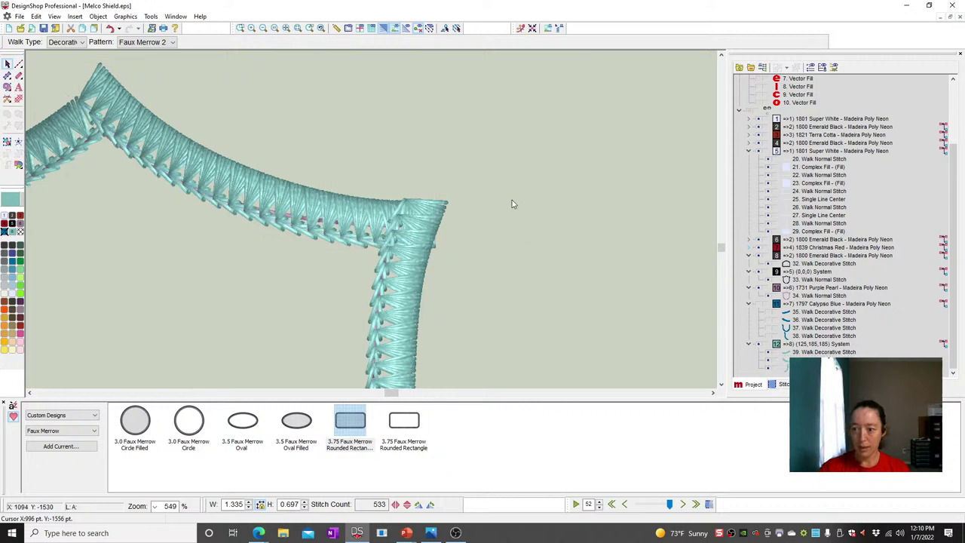
pyautogui.click(286, 28)
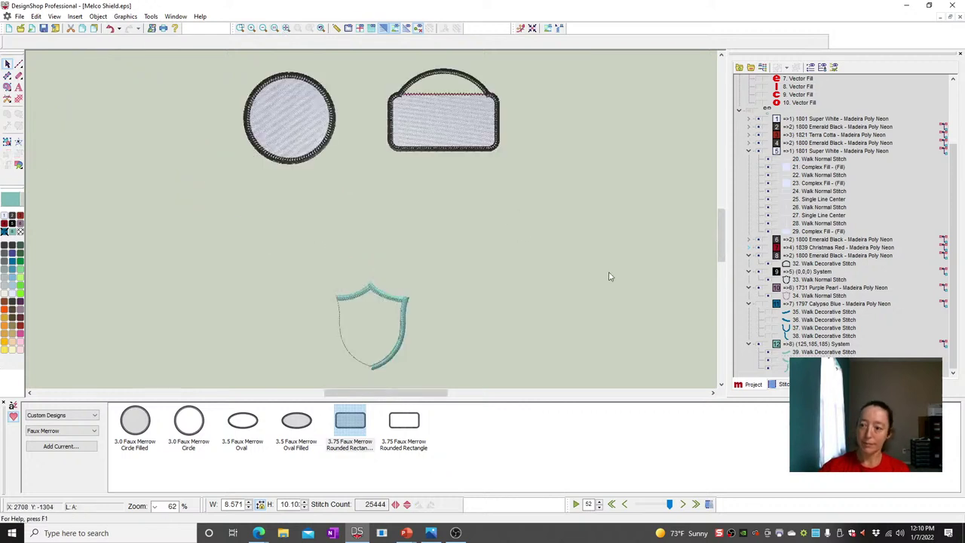
pyautogui.click(240, 29)
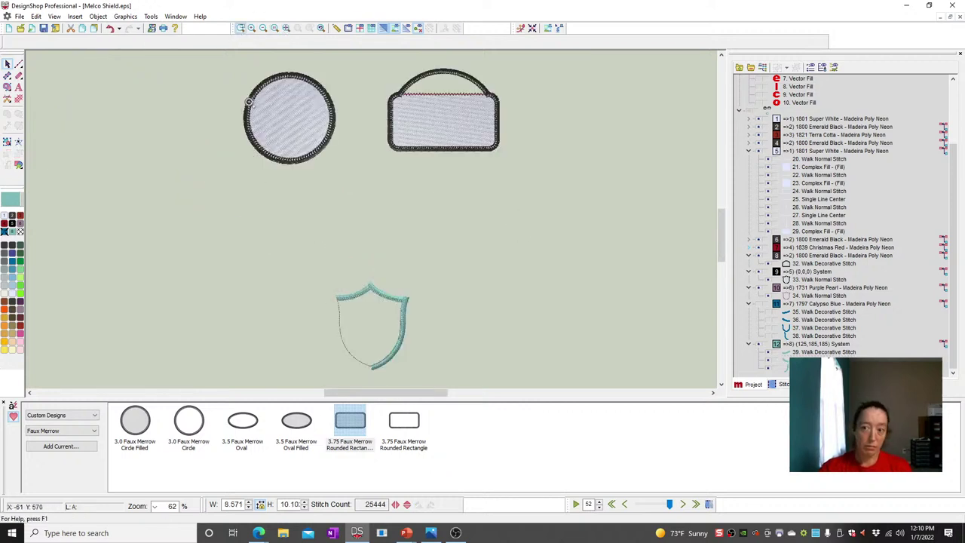
pyautogui.moveTo(315, 269); pyautogui.dragTo(436, 399)
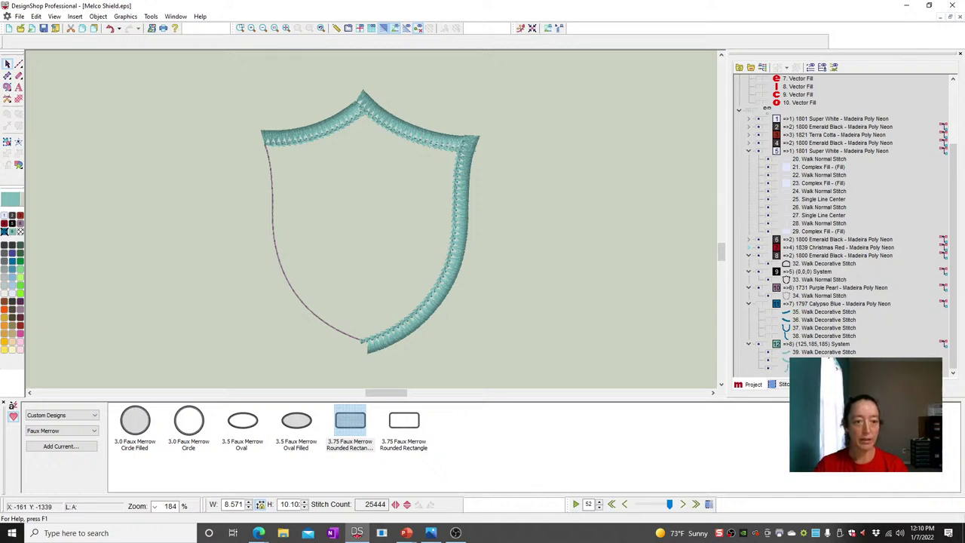
# - Switch to the PowerPoint slide show to read the faux merrow question, and return to DesignShop
pyautogui.click(259, 533)
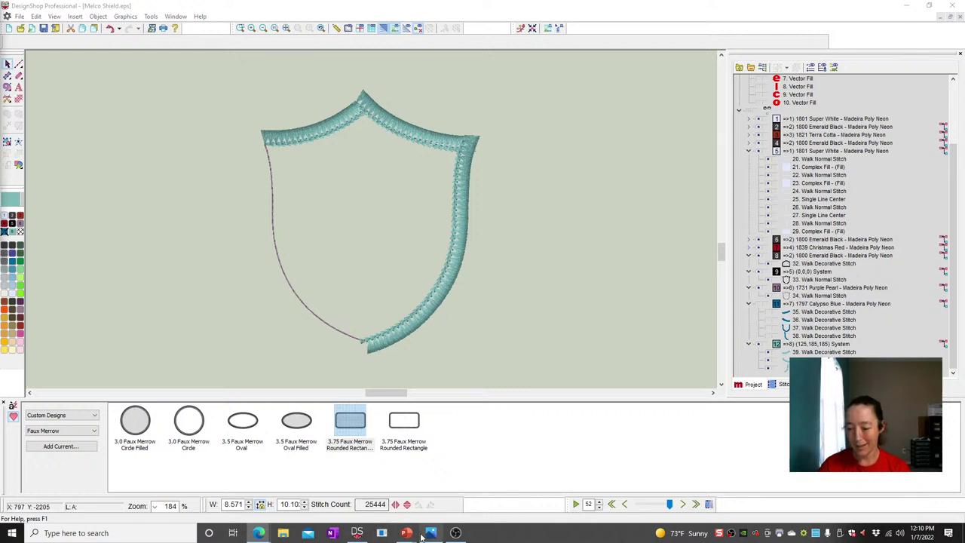
pyautogui.moveTo(411, 536)
pyautogui.click(413, 489)
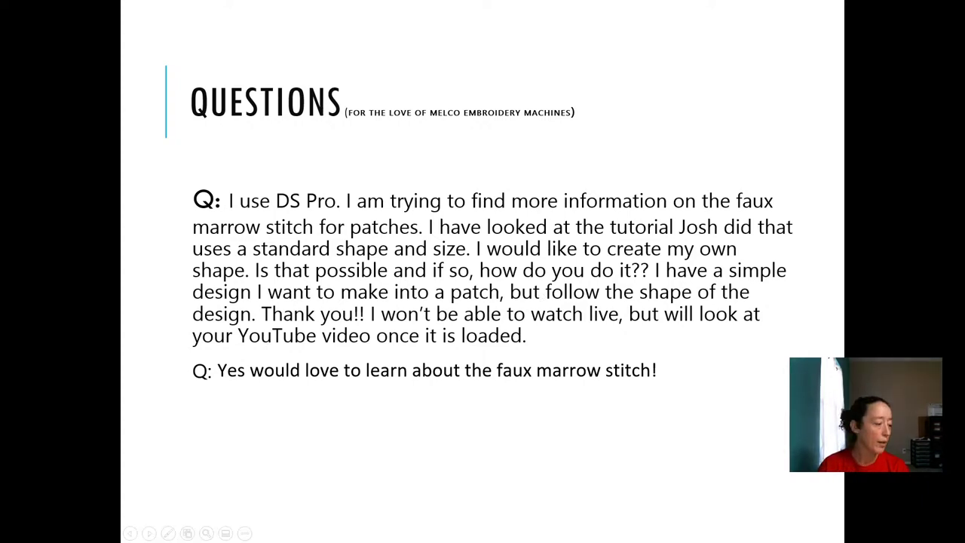
pyautogui.hotkey('alt', 'Tab')
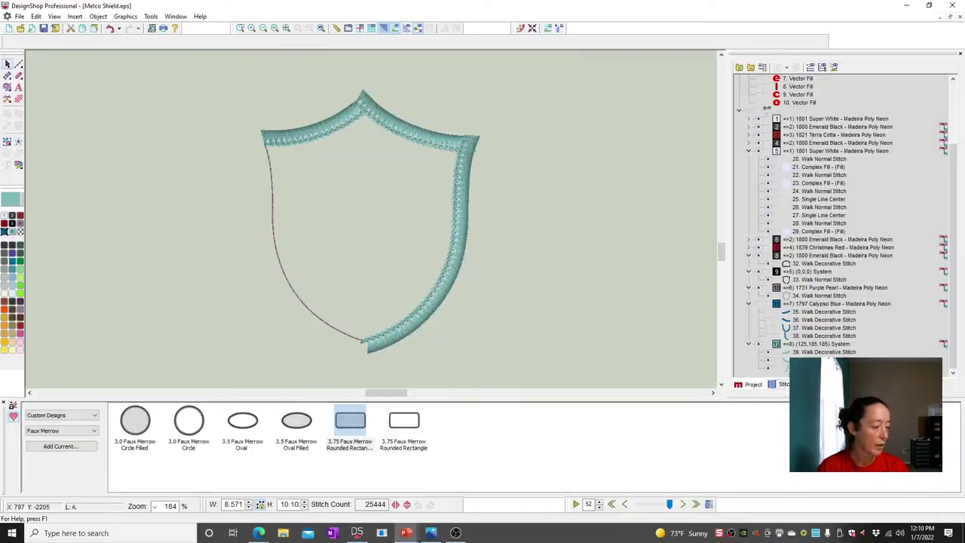
# - Draw a Faux Merrow 2 decorative walk line along the shield outline from its upper-left corner partway down the left side
pyautogui.click(308, 130)
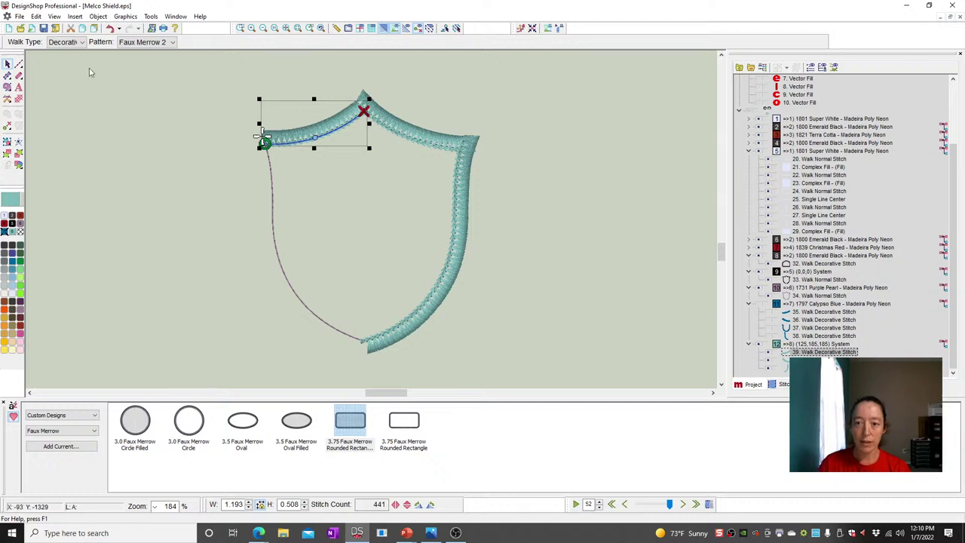
pyautogui.click(19, 64)
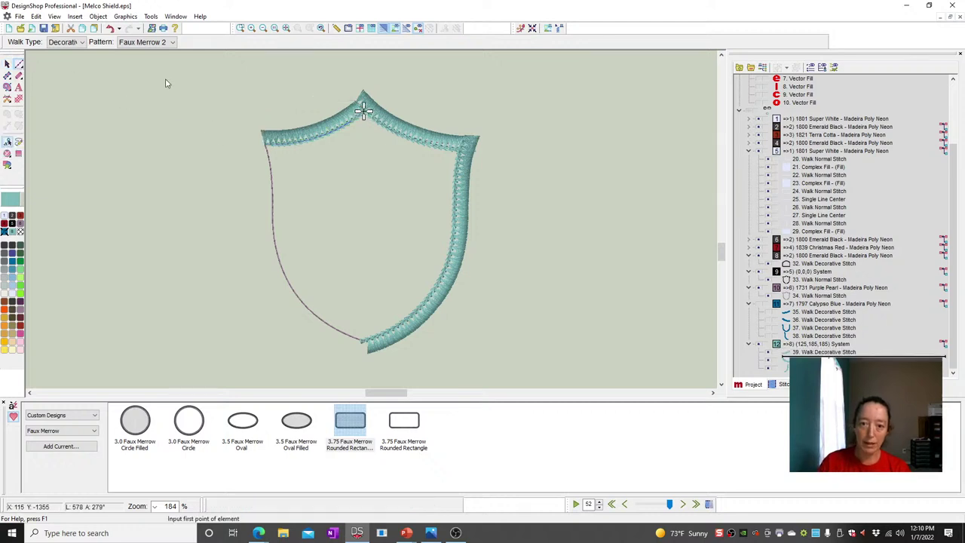
pyautogui.click(264, 146)
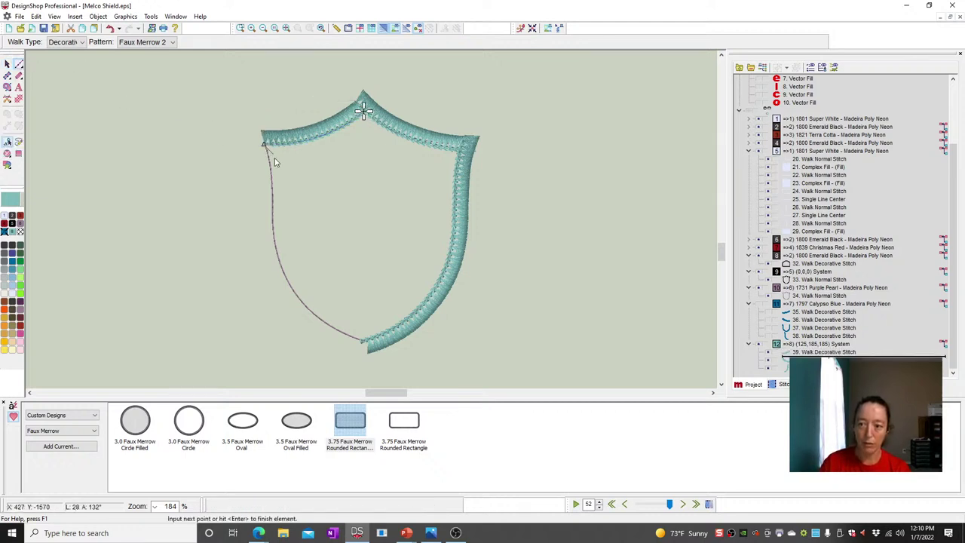
pyautogui.click(273, 171)
pyautogui.click(273, 236)
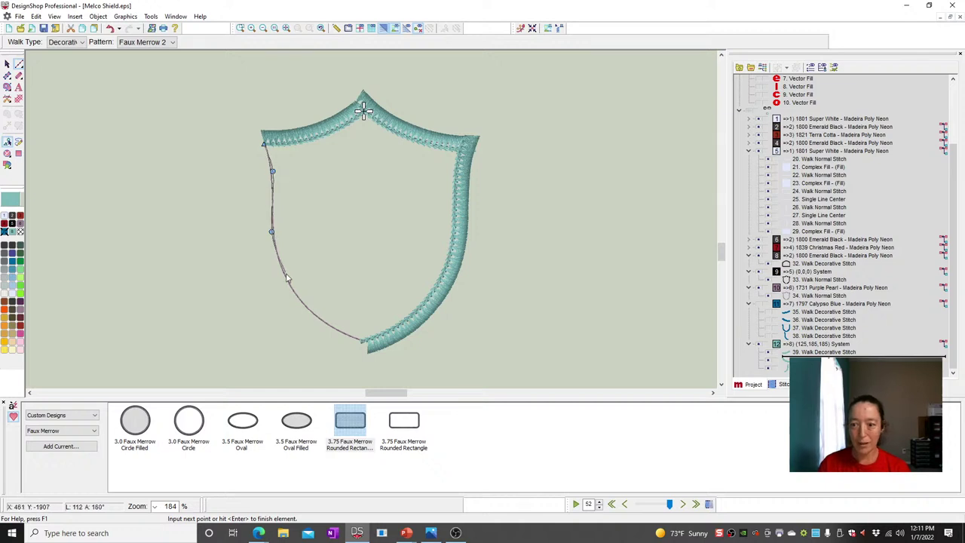
pyautogui.click(294, 291)
pyautogui.press('Return')
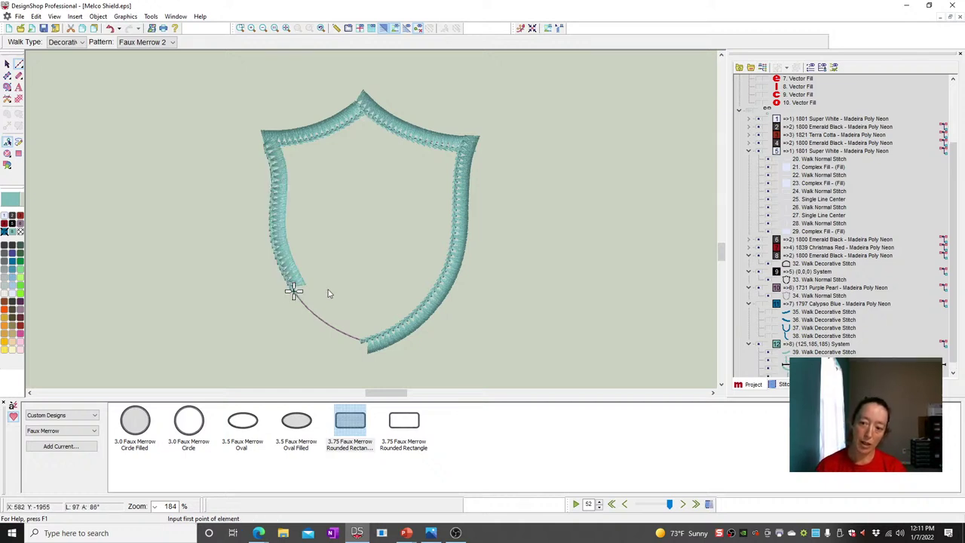
pyautogui.scroll(1, 354, 283)
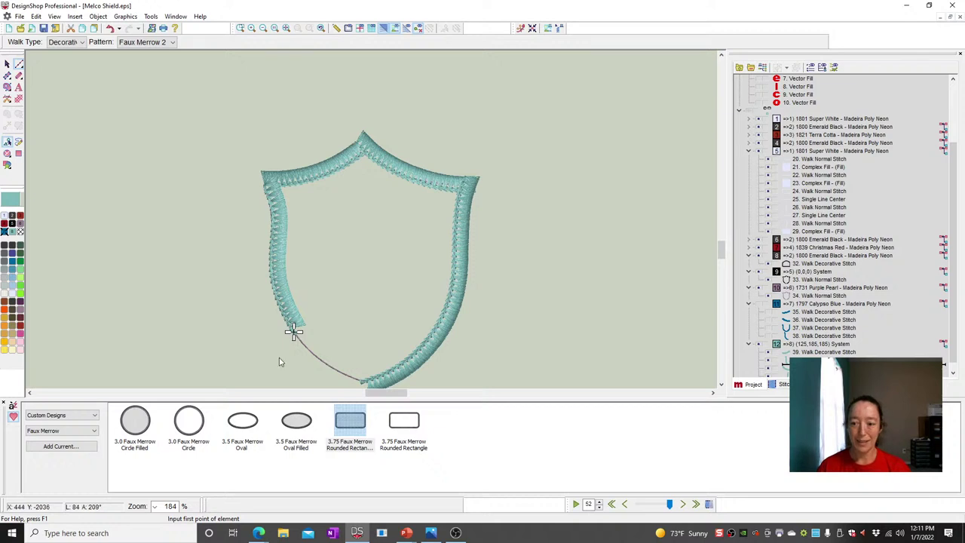
pyautogui.press('Escape')
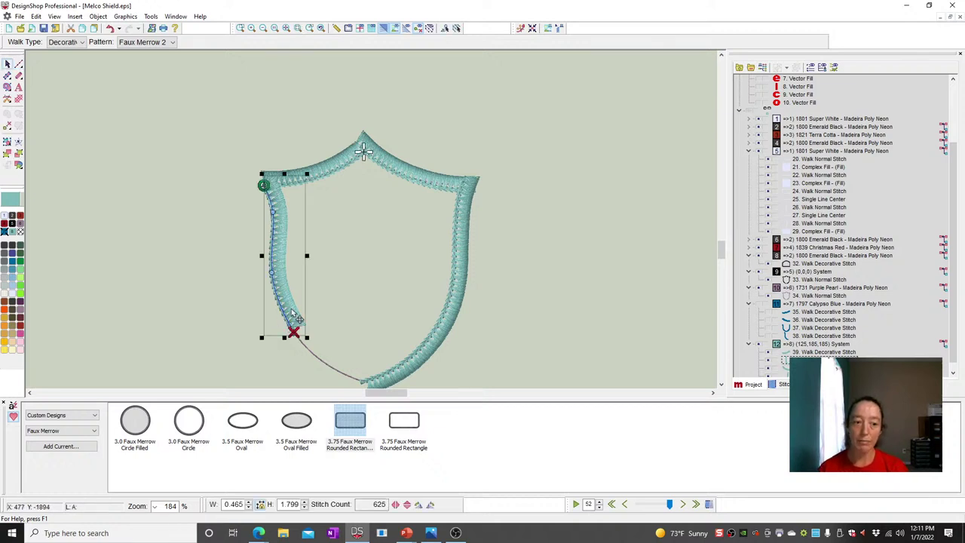
# - Switch the left-side segment's pattern to Faux Merrow 1 and move it inward so its stitching covers the shield outline
pyautogui.click(151, 43)
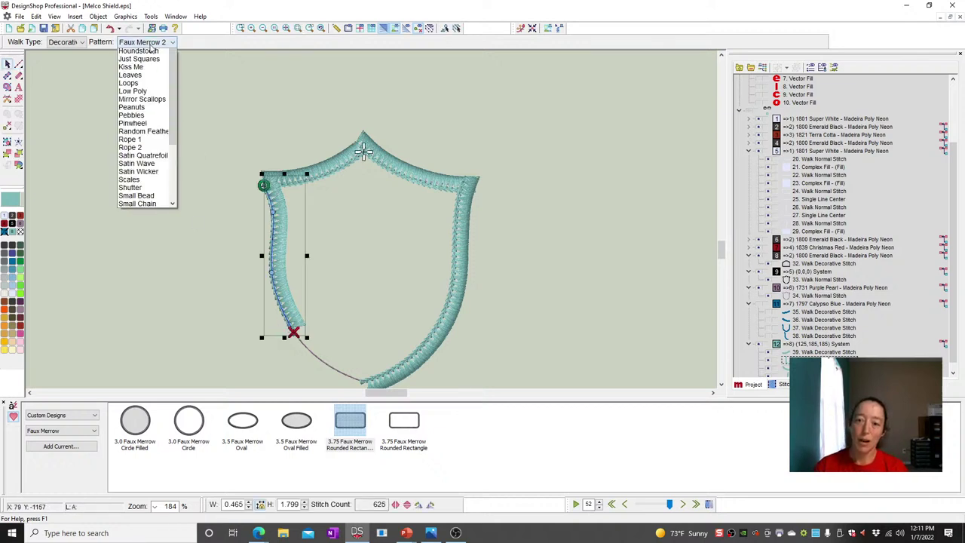
pyautogui.scroll(-4, 146, 209)
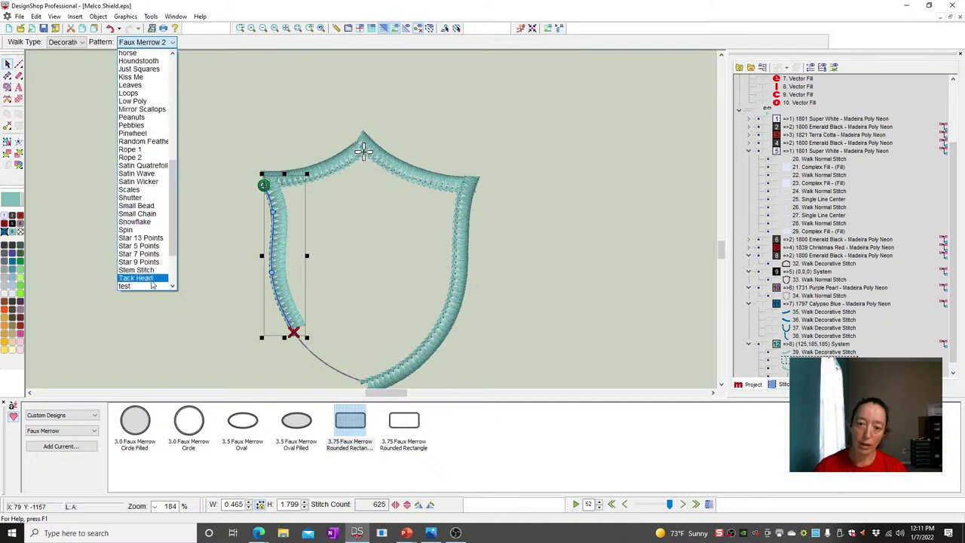
pyautogui.scroll(5, 145, 211)
pyautogui.scroll(1, 143, 206)
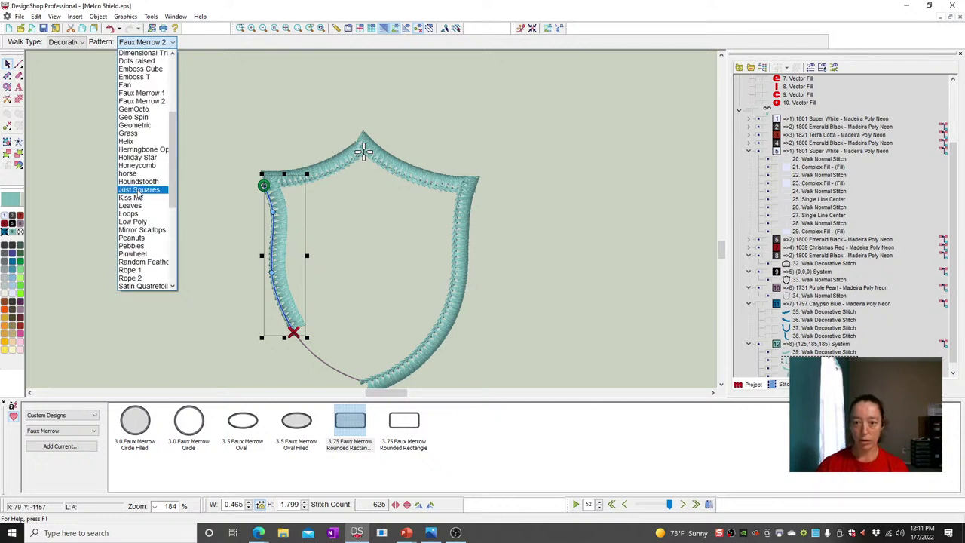
pyautogui.click(141, 94)
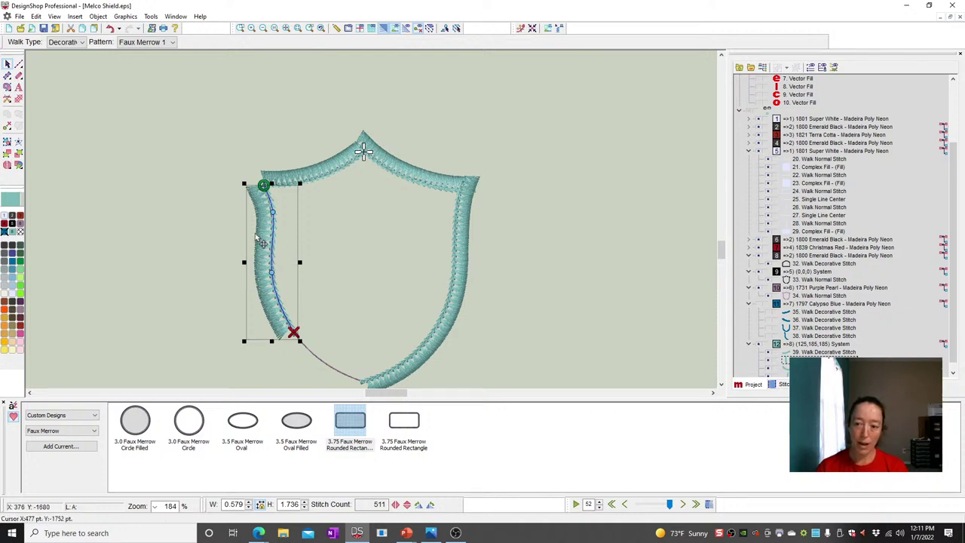
pyautogui.moveTo(266, 227); pyautogui.dragTo(282, 240)
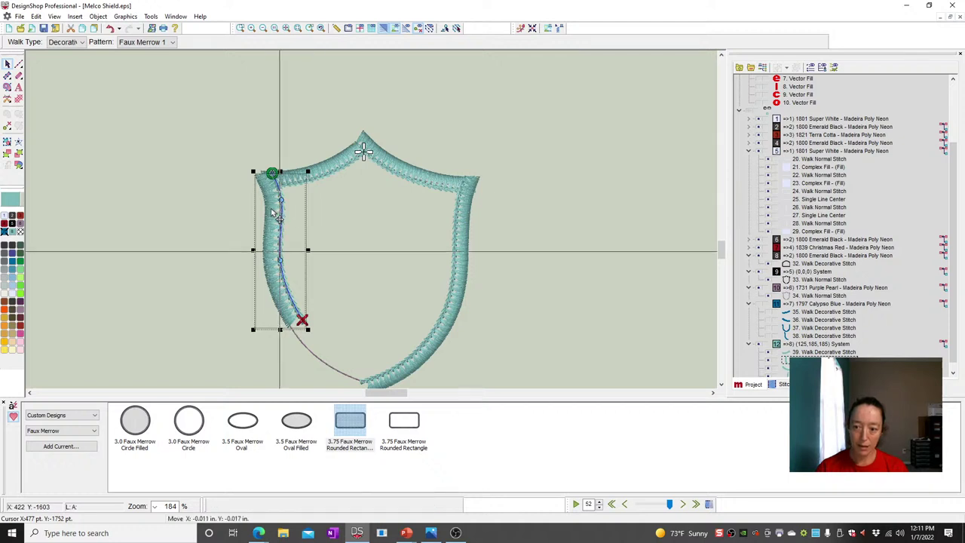
pyautogui.click(574, 323)
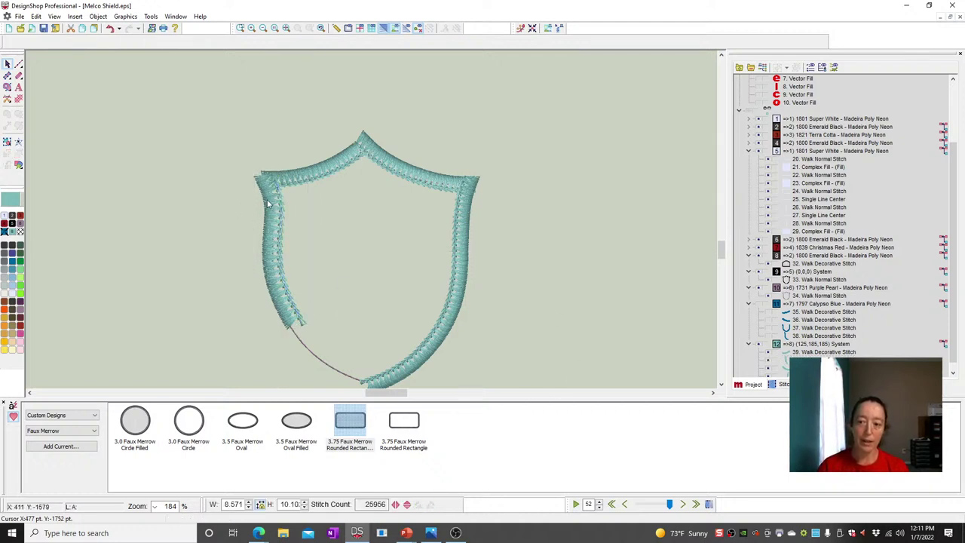
# - Set the left-side segment's pattern to Faux Merrow 2 and move it back onto the shield outline
pyautogui.click(270, 224)
pyautogui.click(134, 42)
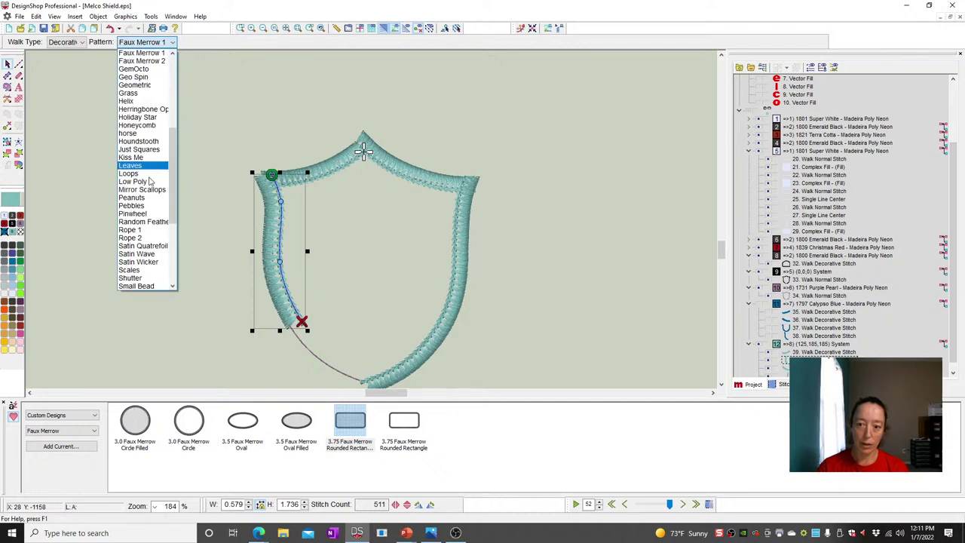
pyautogui.click(150, 61)
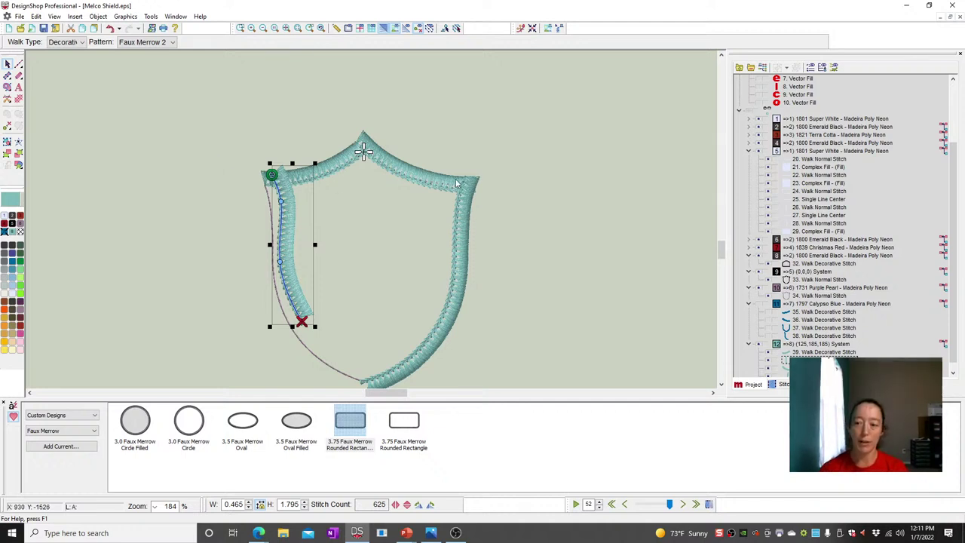
pyautogui.moveTo(304, 234); pyautogui.dragTo(290, 245)
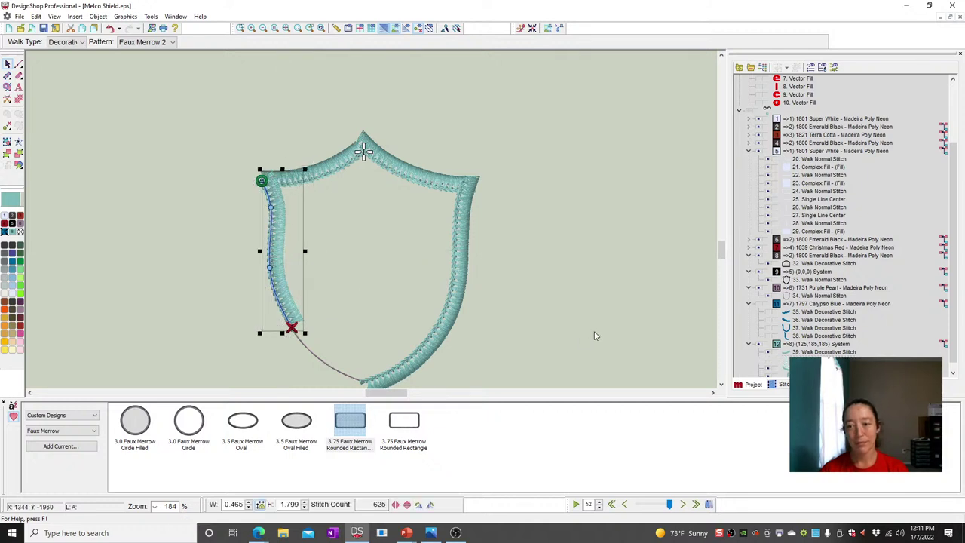
pyautogui.click(604, 361)
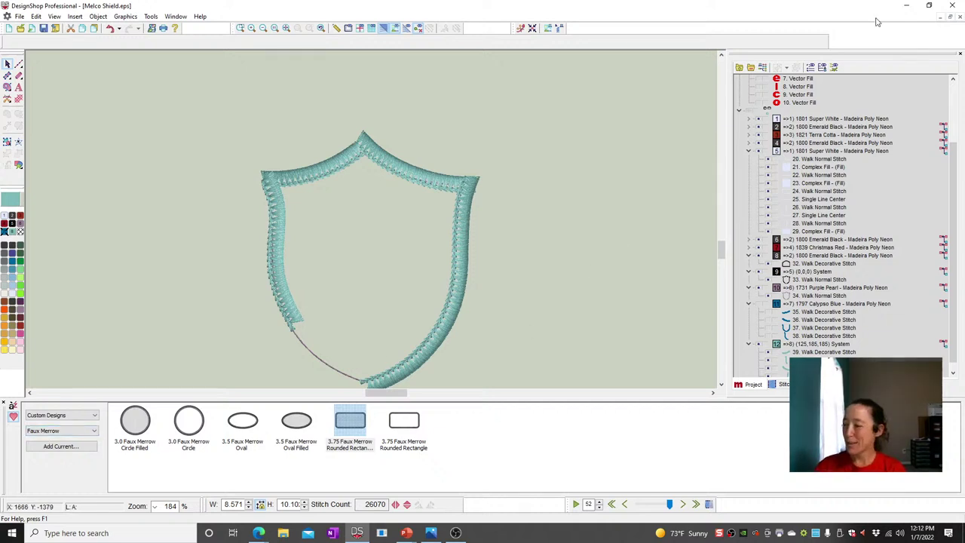
# - Switch to the PowerPoint slide show, advance to the cross stitch question slide, and return to DesignShop
pyautogui.moveTo(406, 533)
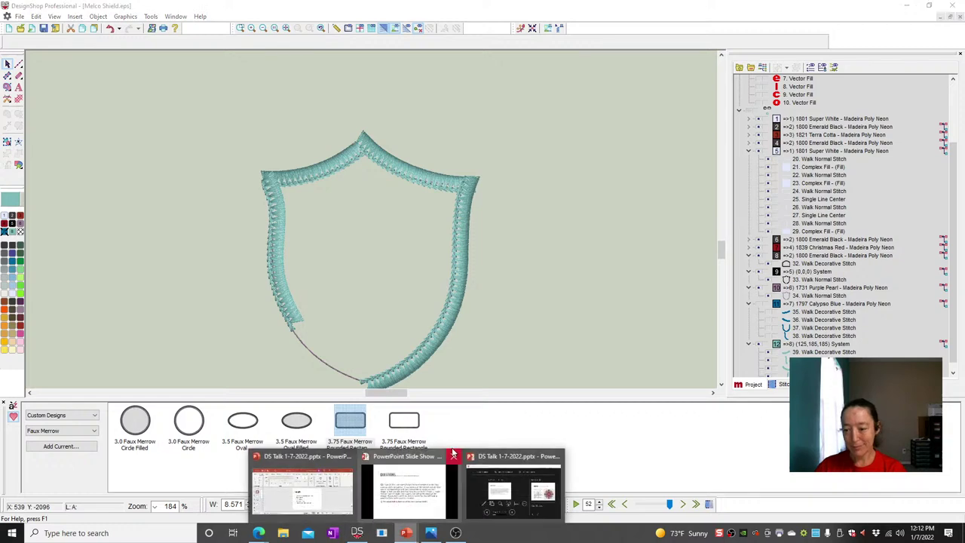
pyautogui.click(411, 486)
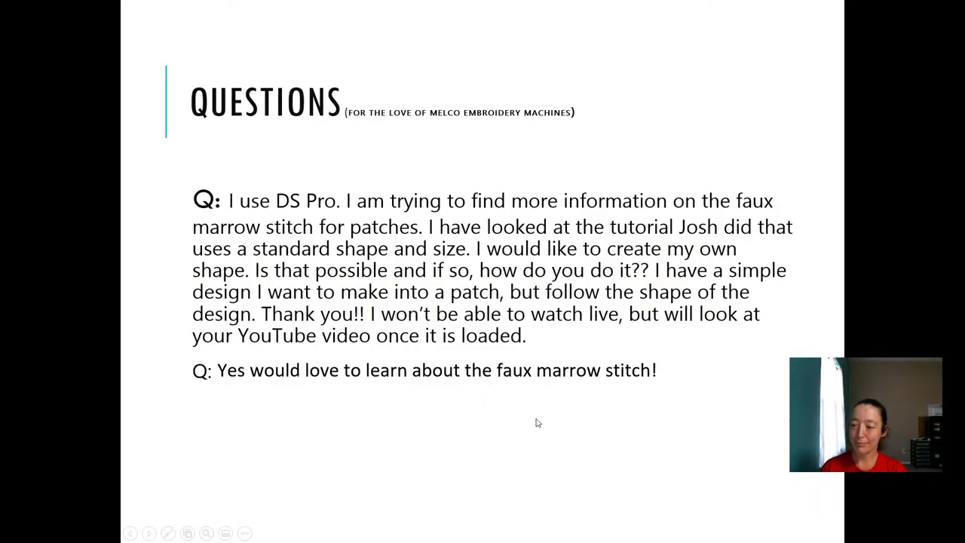
pyautogui.press('Right')
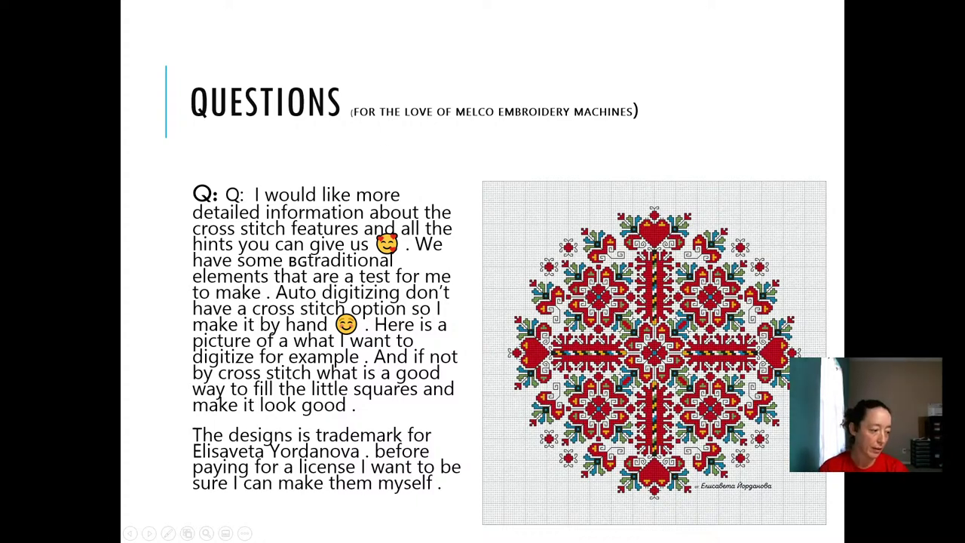
pyautogui.hotkey('alt', 'Tab')
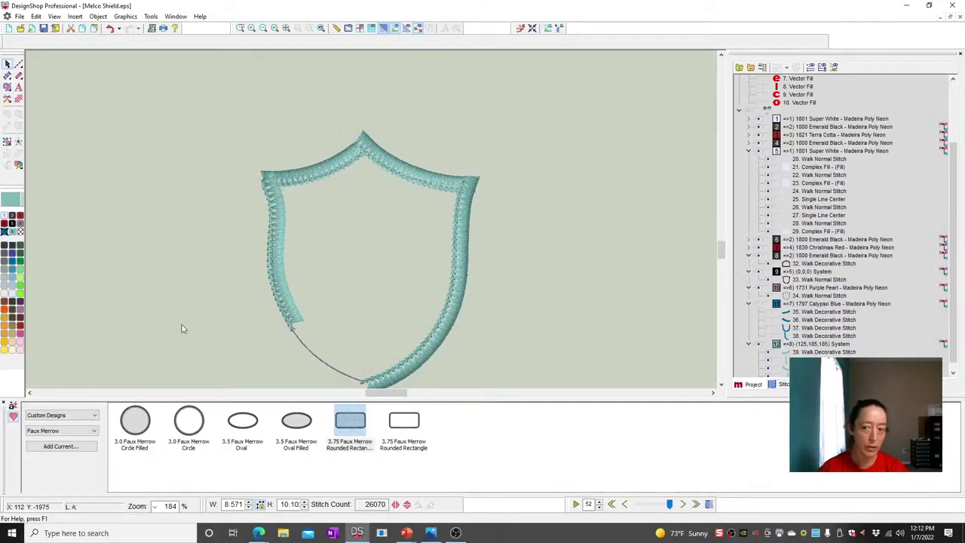
# - Open the crossstitch.ofm design and close the Custom Designs library to give the floral artwork more room
pyautogui.click(19, 16)
pyautogui.click(65, 159)
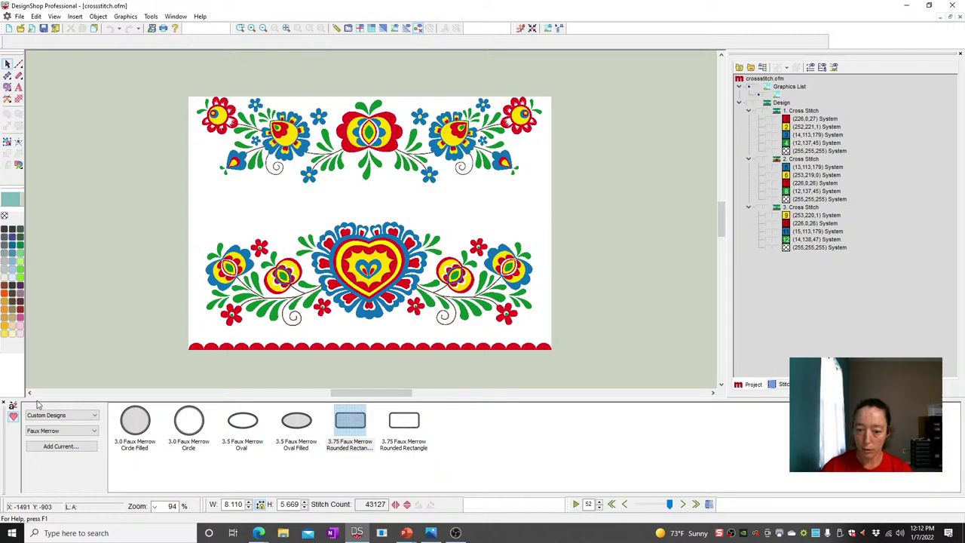
pyautogui.click(6, 404)
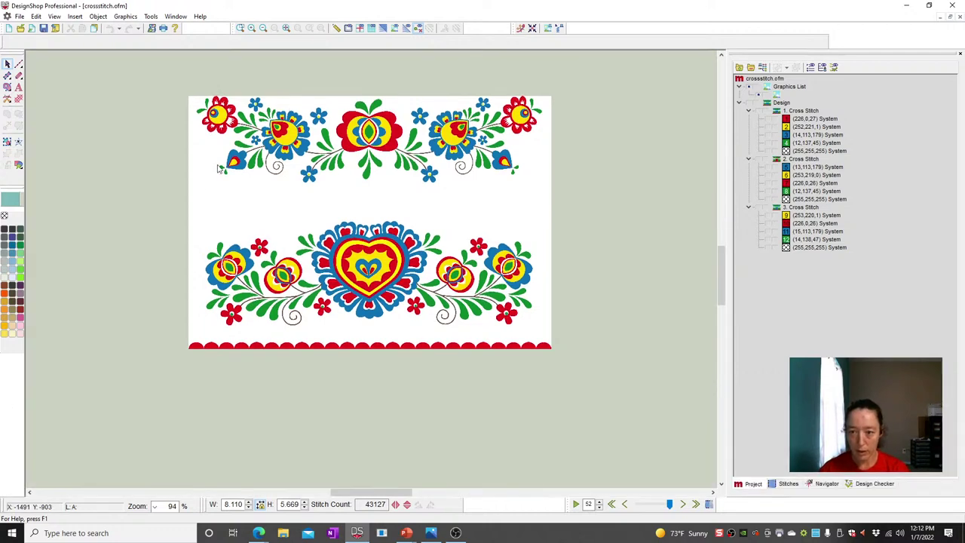
pyautogui.click(287, 29)
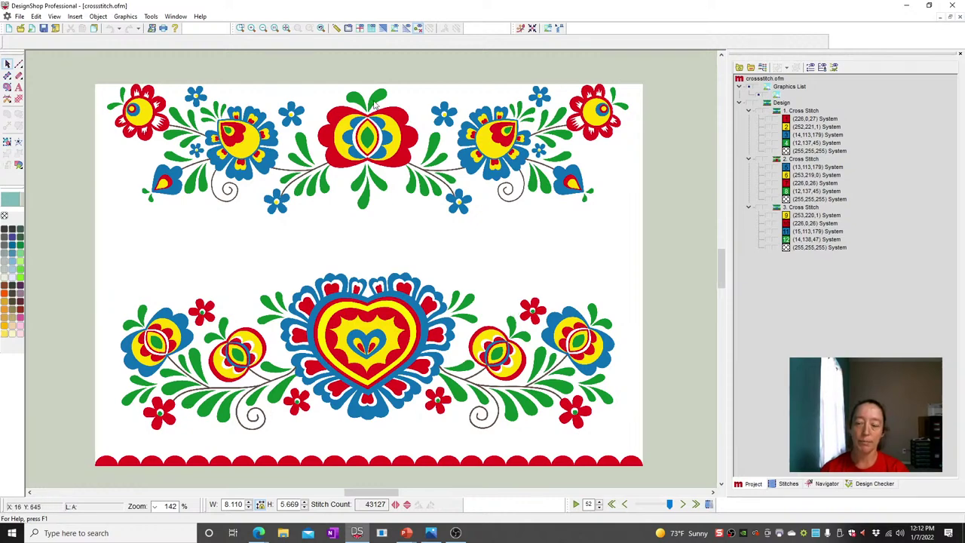
# - Open the Cross Stitch conversion settings for the floral graphic and review the available stitch shapes, keeping Cross
pyautogui.click(779, 94)
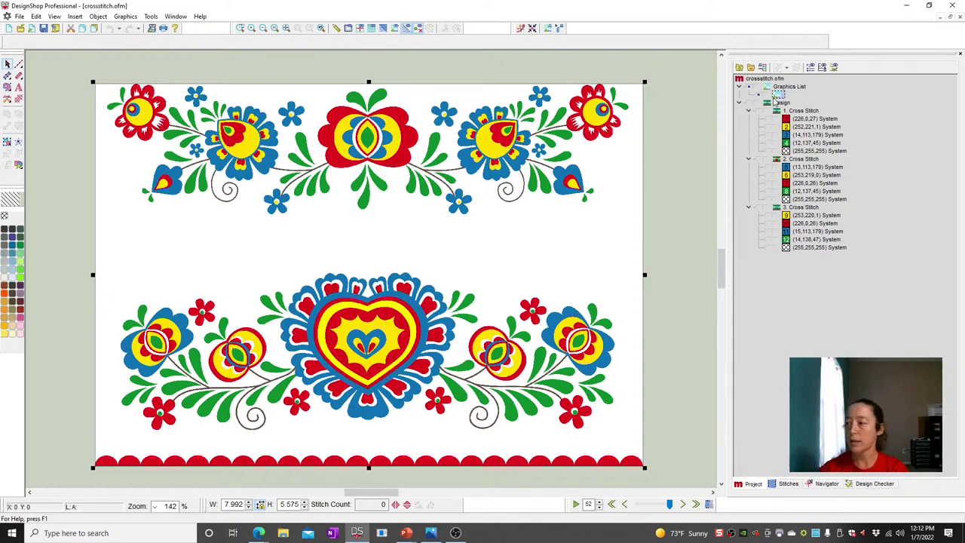
pyautogui.rightClick(780, 97)
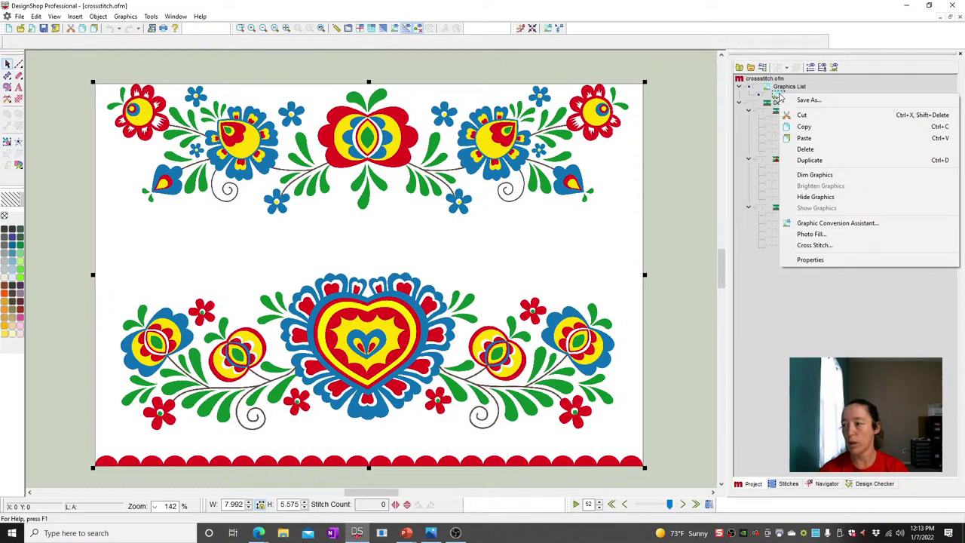
pyautogui.click(814, 249)
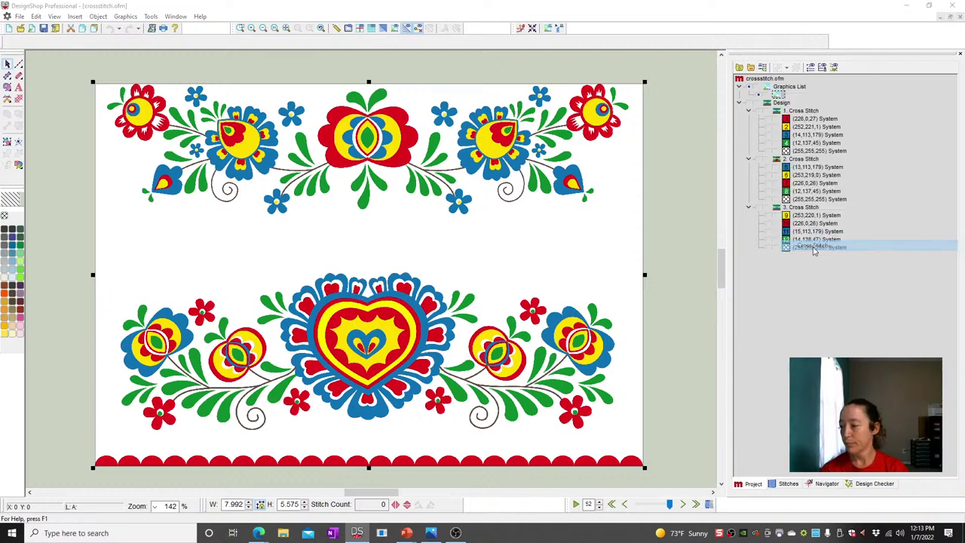
pyautogui.doubleClick(389, 191)
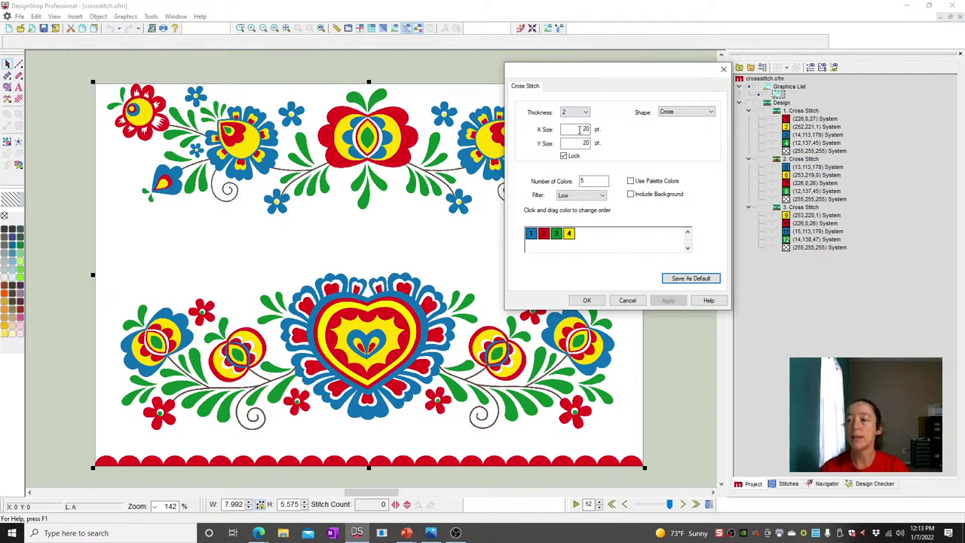
pyautogui.click(671, 115)
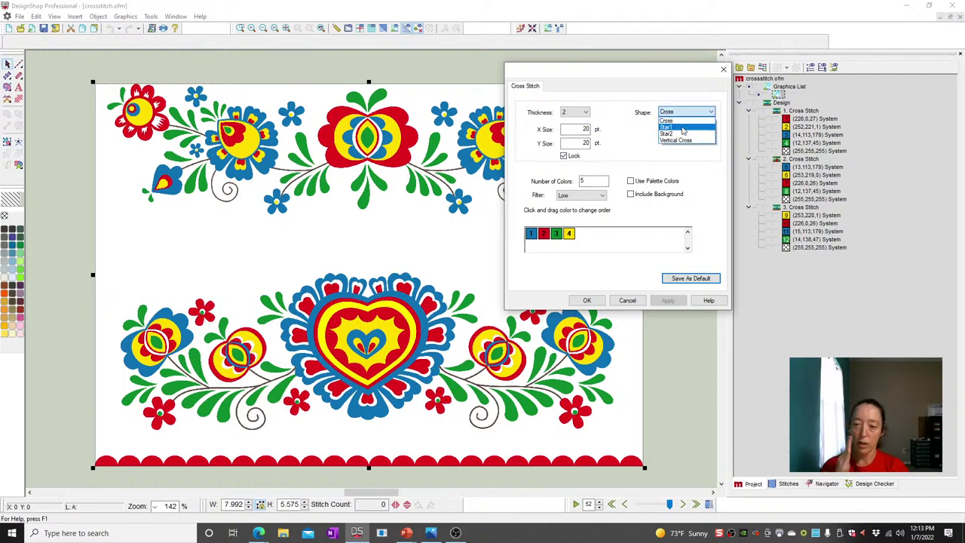
pyautogui.click(661, 96)
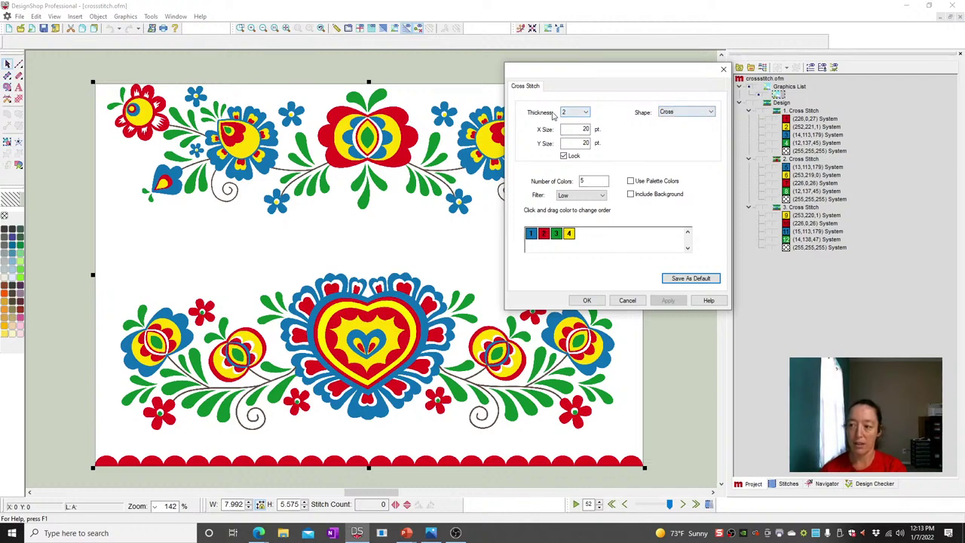
# - Set the cross stitch thickness to 3 and generate the stitches from the floral graphic
pyautogui.click(584, 112)
pyautogui.click(573, 133)
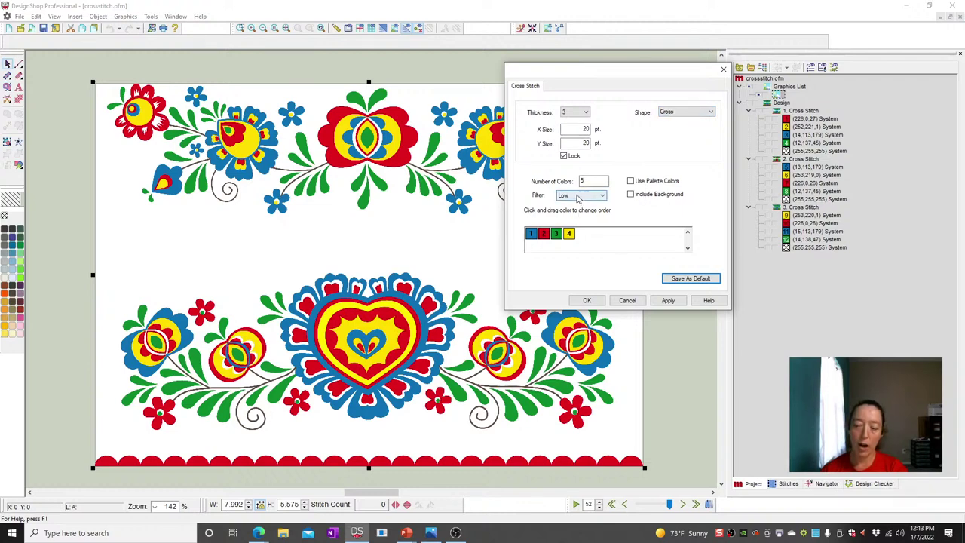
pyautogui.click(668, 300)
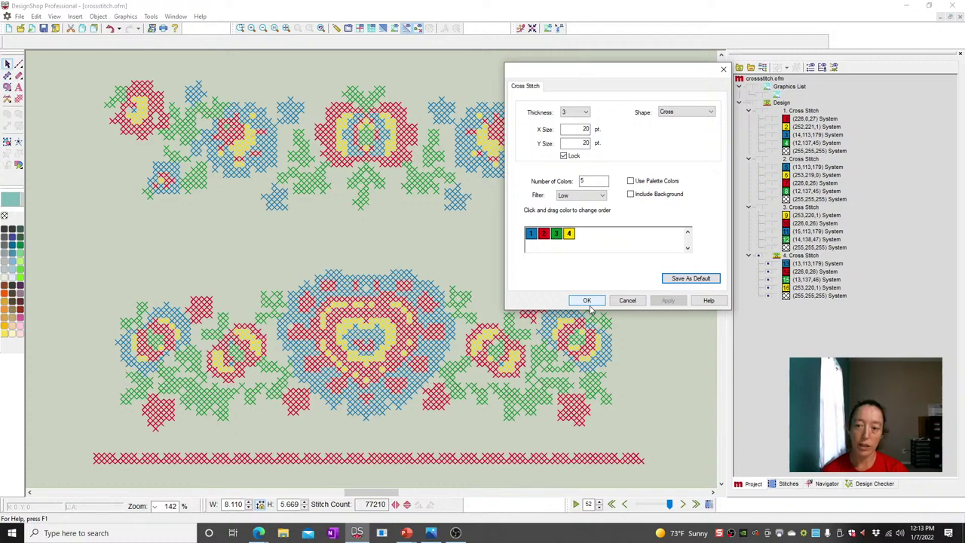
pyautogui.click(588, 301)
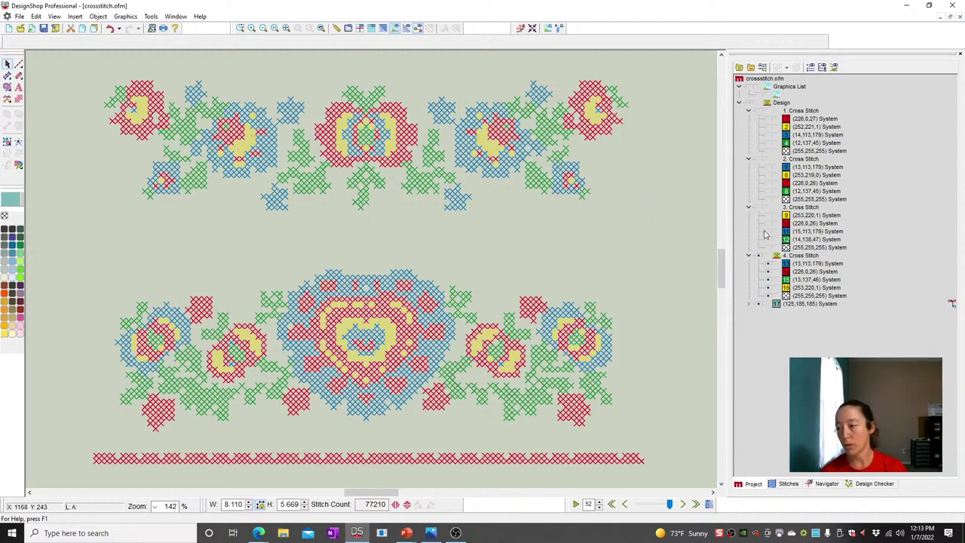
# - Hide the fourth Cross Stitch element, show the first one instead, and select it for editing on its grid
pyautogui.click(769, 96)
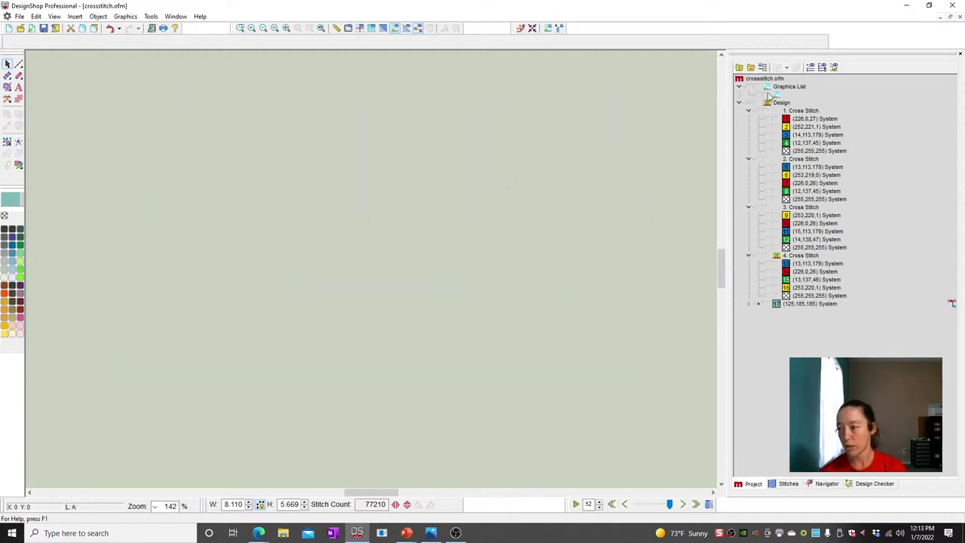
pyautogui.click(761, 113)
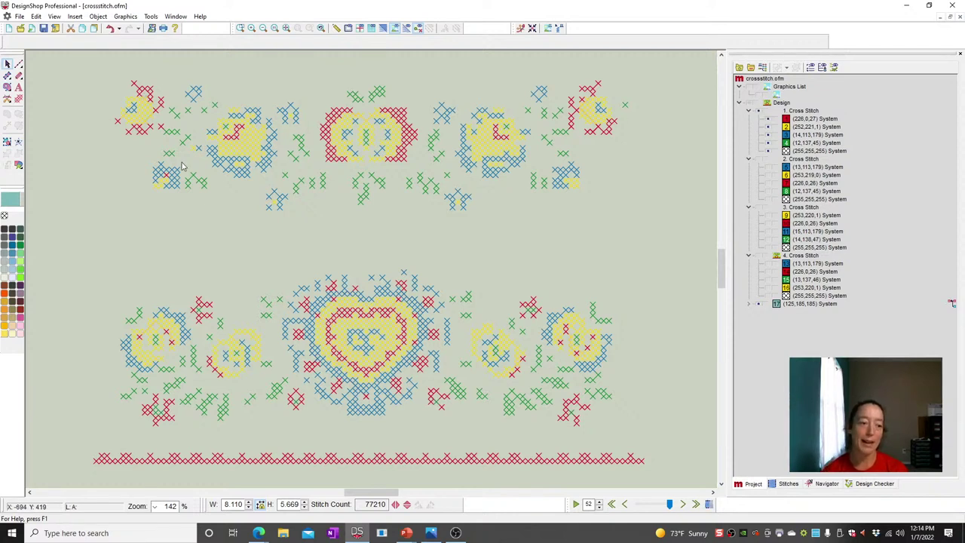
pyautogui.click(230, 155)
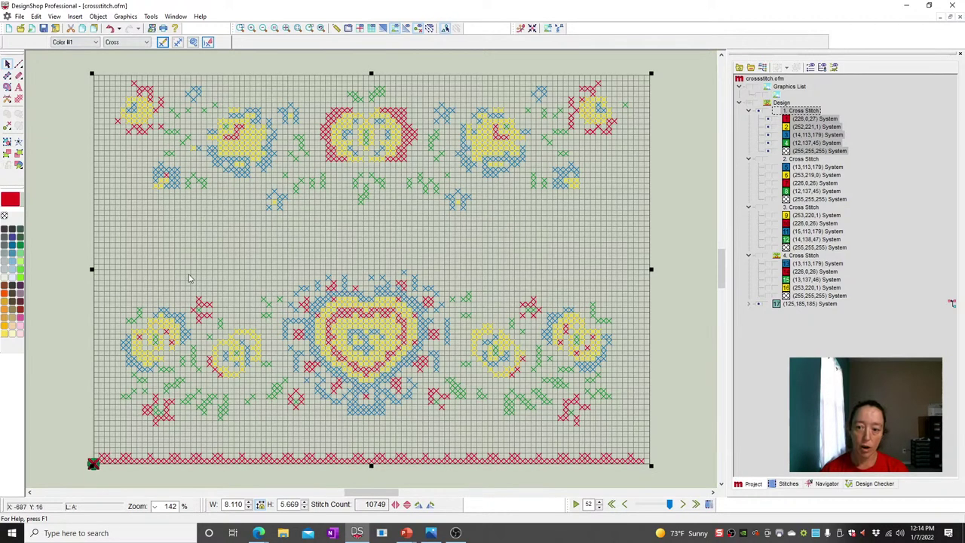
# - Draw Color #1 cross stitches with the line tool between the two floral borders: a single stitch, a peaked line and a short straight line
pyautogui.click(177, 42)
pyautogui.click(151, 240)
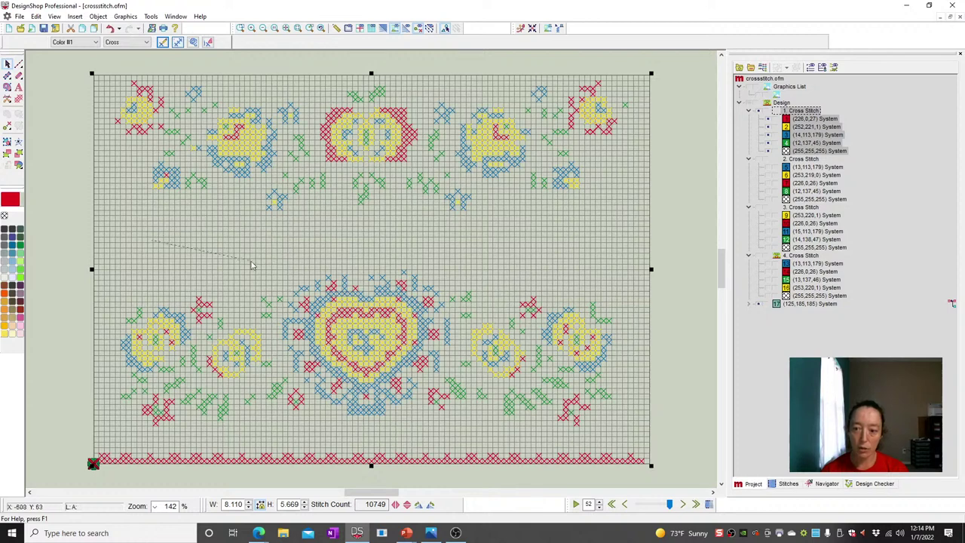
pyautogui.click(559, 249)
pyautogui.click(150, 240)
pyautogui.click(191, 249)
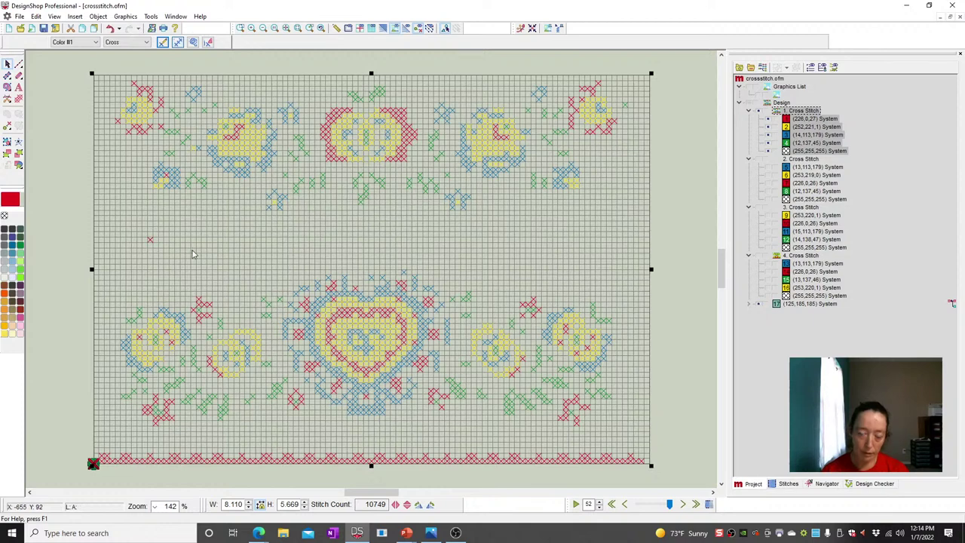
pyautogui.click(265, 250)
pyautogui.click(306, 223)
pyautogui.click(343, 243)
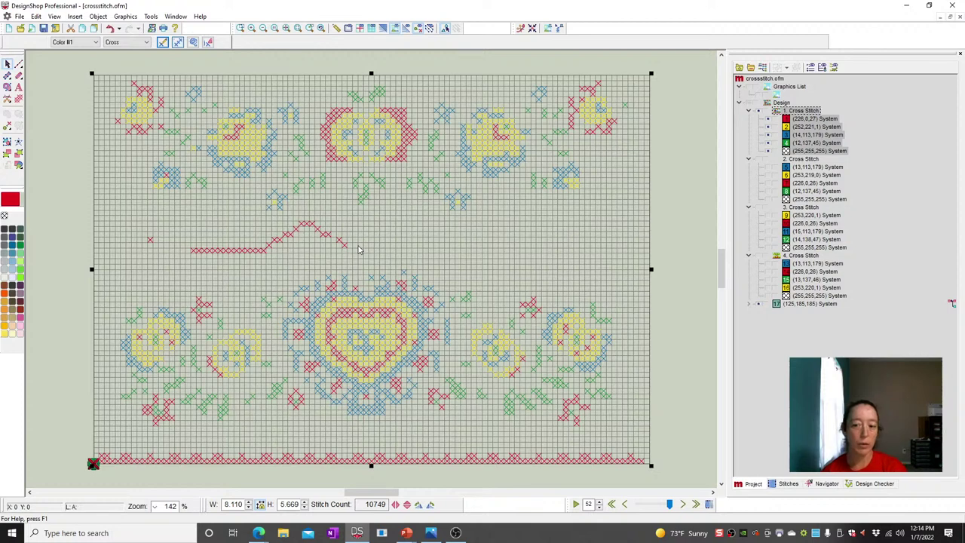
pyautogui.click(368, 237)
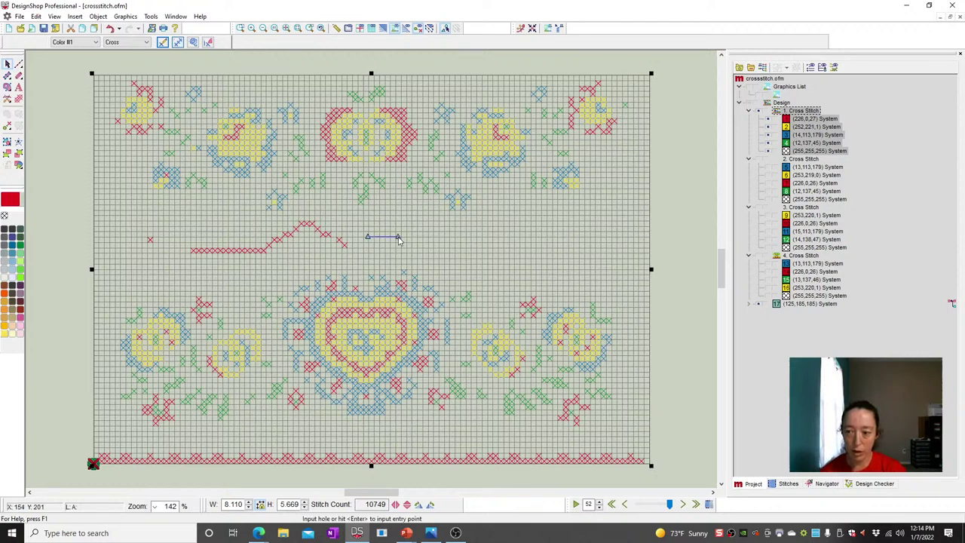
pyautogui.doubleClick(399, 240)
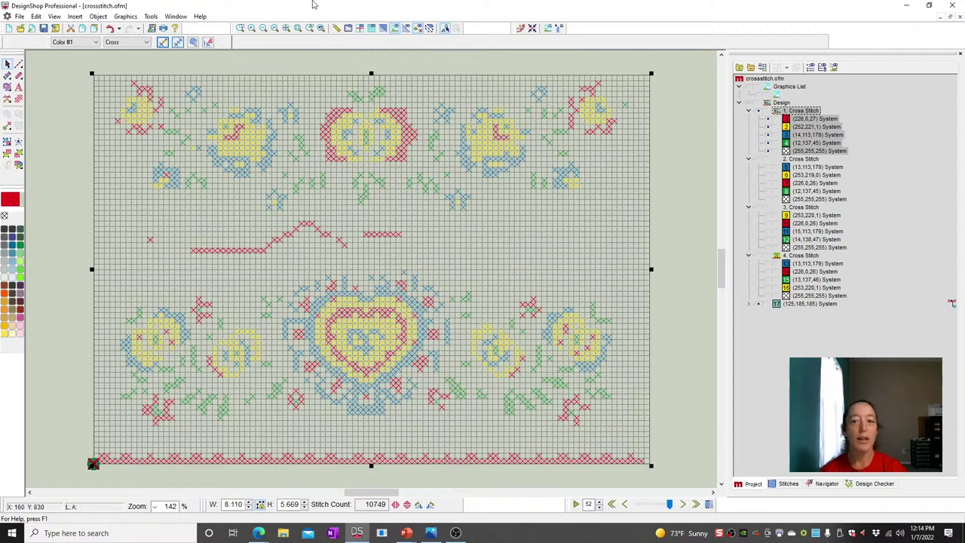
# - Draw a short Color #3 cross stitch line above the left end of the peaked red line
pyautogui.click(68, 43)
pyautogui.click(73, 74)
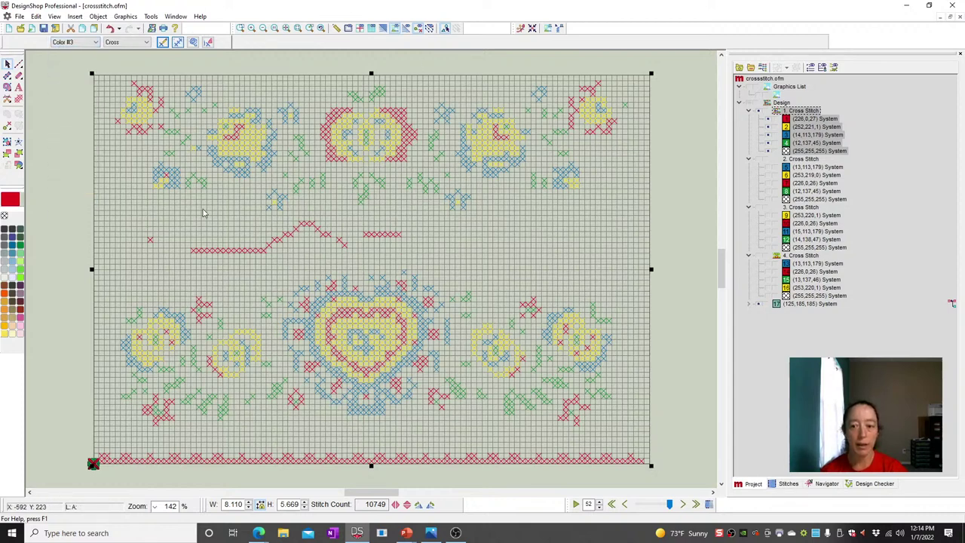
pyautogui.click(171, 218)
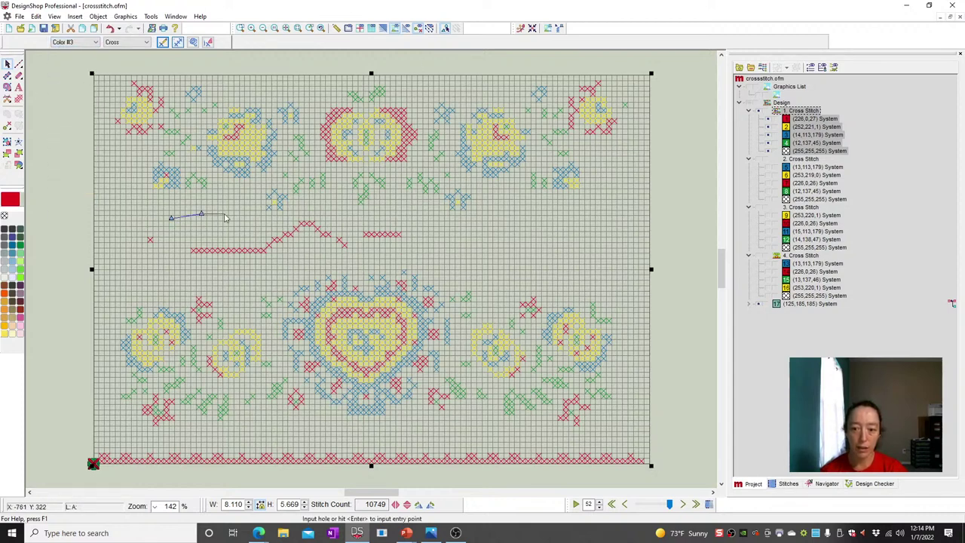
pyautogui.click(202, 217)
pyautogui.press('Return')
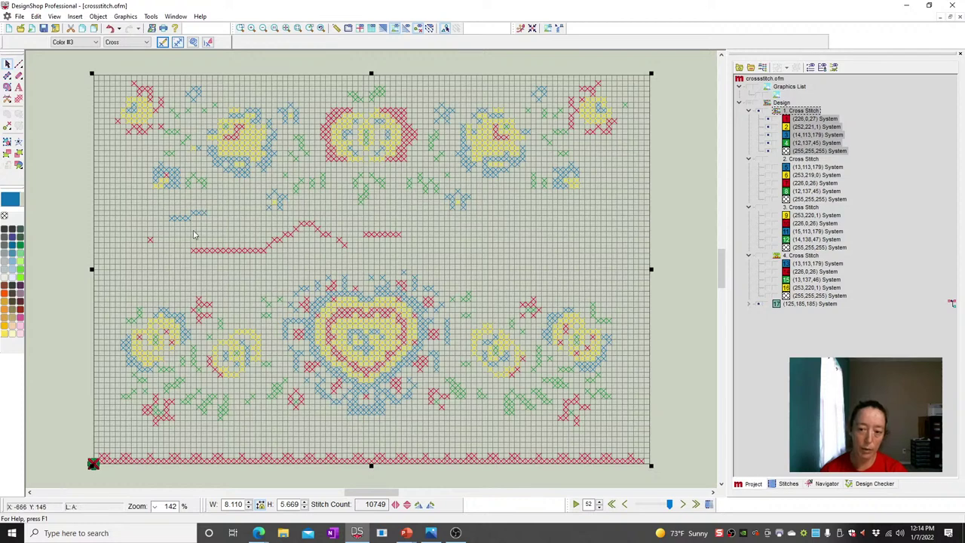
# - Draw a short rising Color #4 cross stitch line to the right of the short straight red line
pyautogui.click(95, 43)
pyautogui.scroll(3, 76, 90)
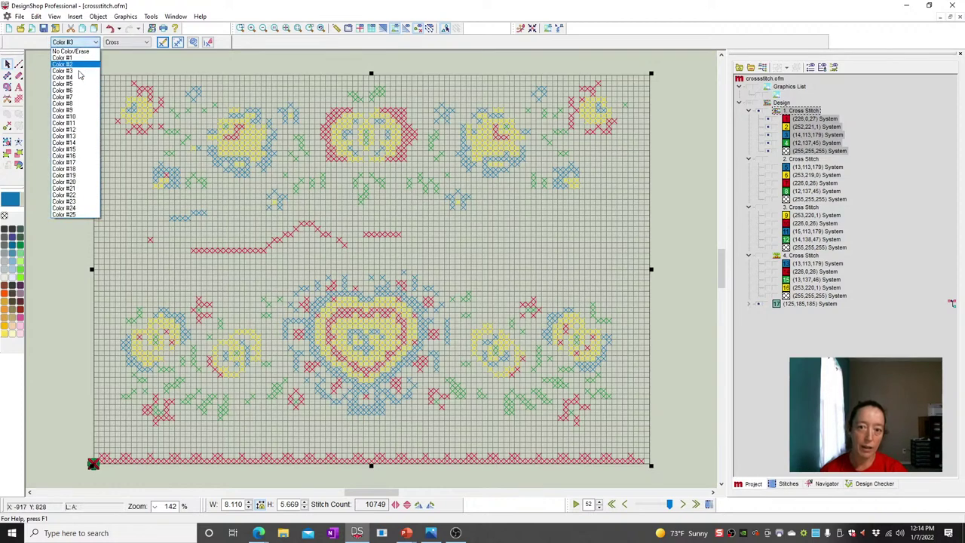
pyautogui.click(64, 74)
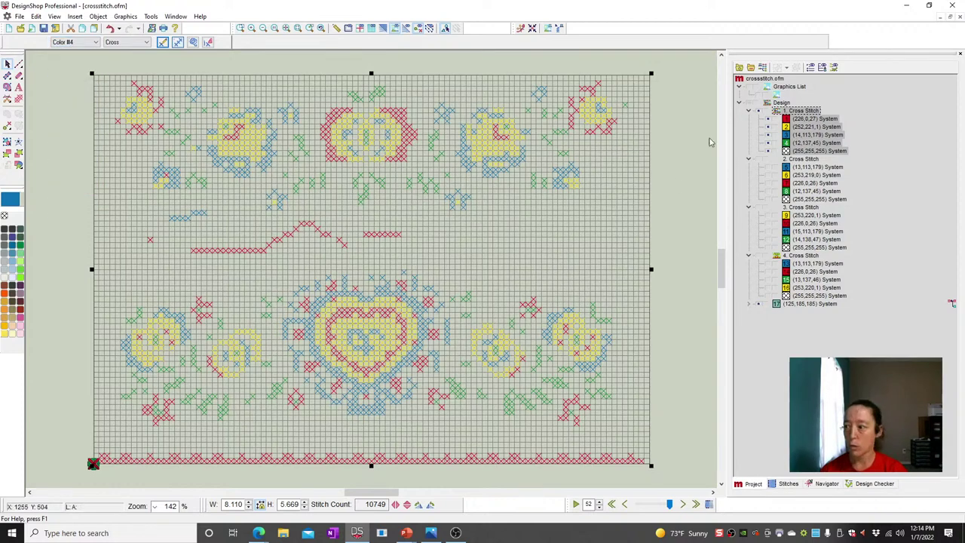
pyautogui.click(423, 245)
pyautogui.click(477, 237)
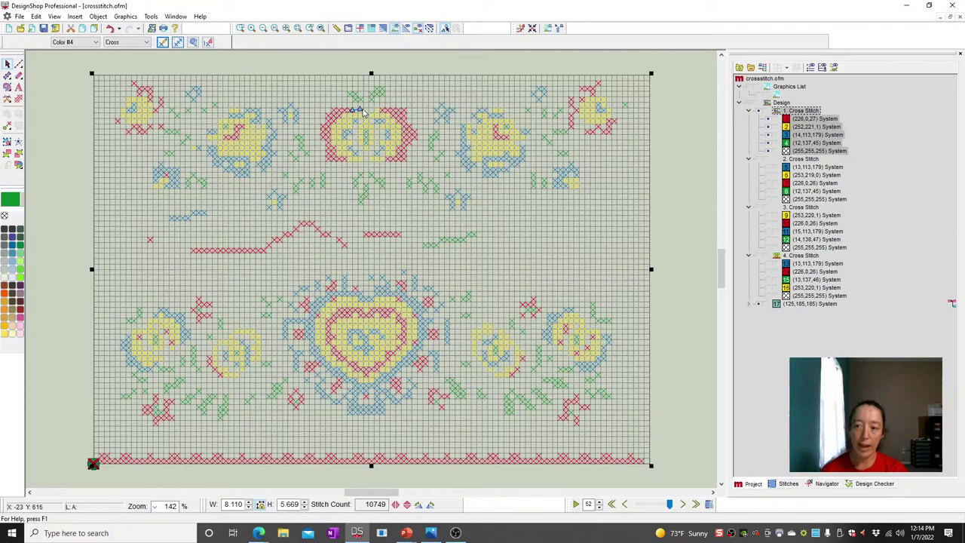
pyautogui.press('Return')
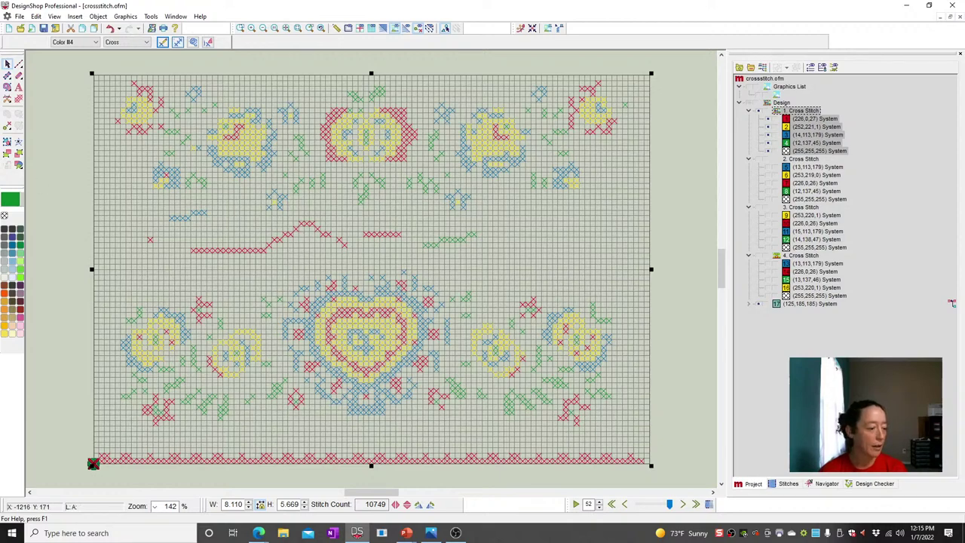
# - Check the cross stitch question slide in the PowerPoint slide show again, and return to DesignShop
pyautogui.hotkey('shift', 'F5')
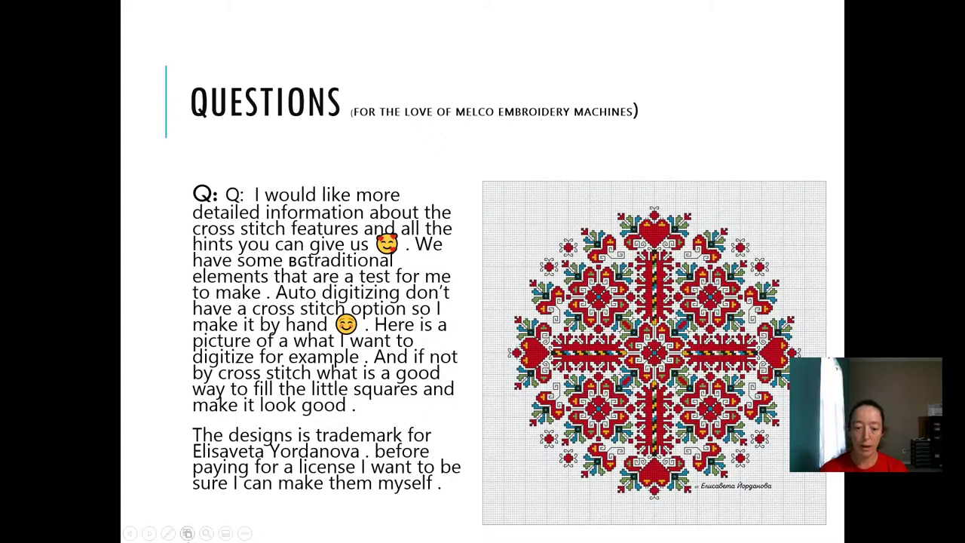
pyautogui.hotkey('alt', 'Tab')
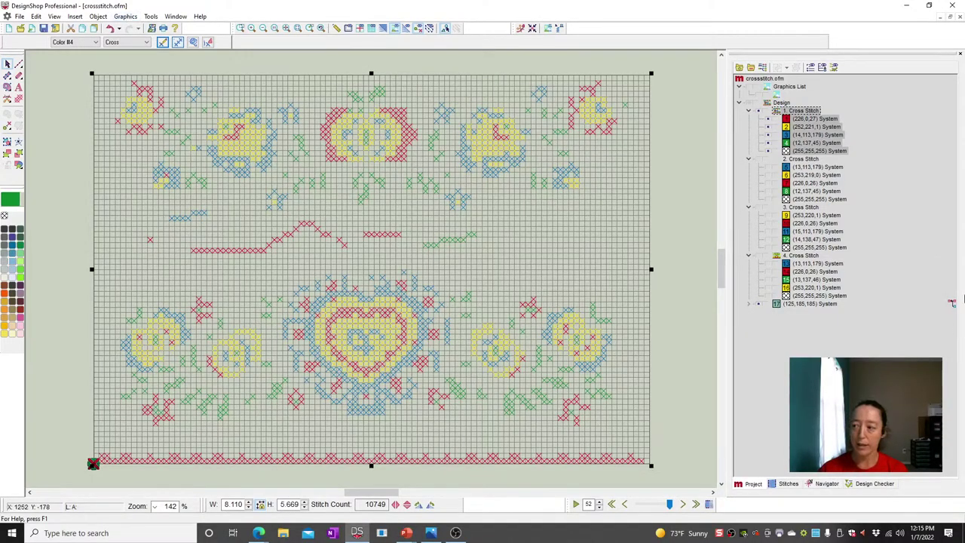
pyautogui.click(752, 346)
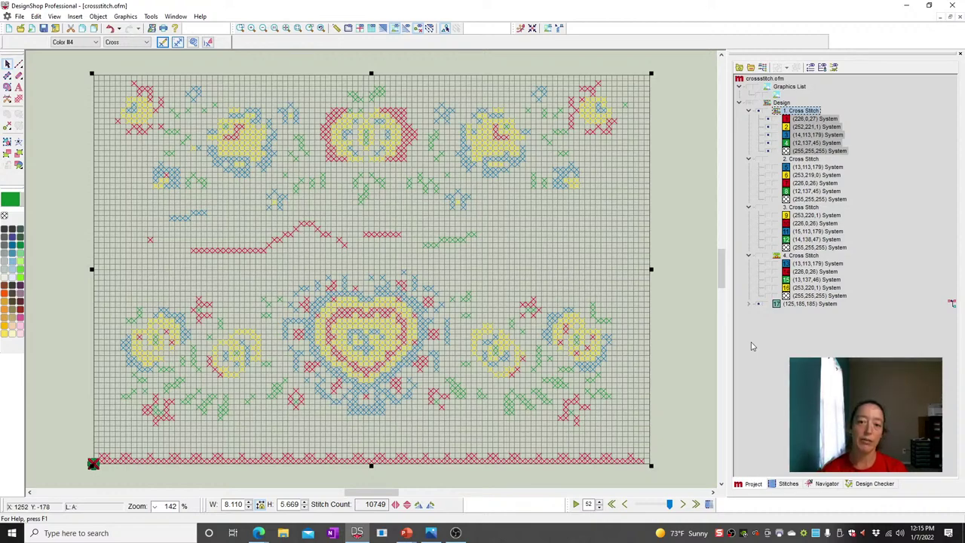
# - Draw a Normal walk stitch line about 0.73 high down through the central flower of the upper border, and finish with it selected
pyautogui.click(19, 66)
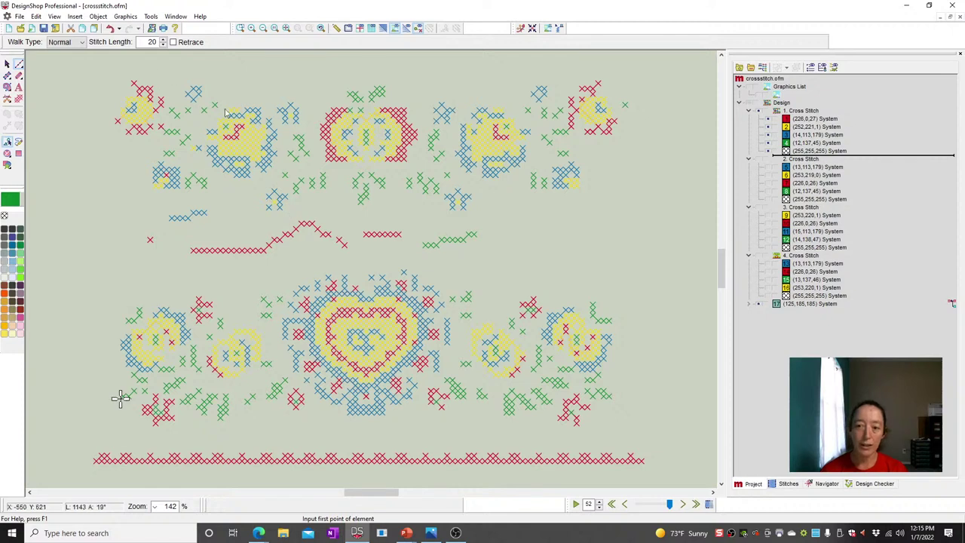
pyautogui.click(361, 103)
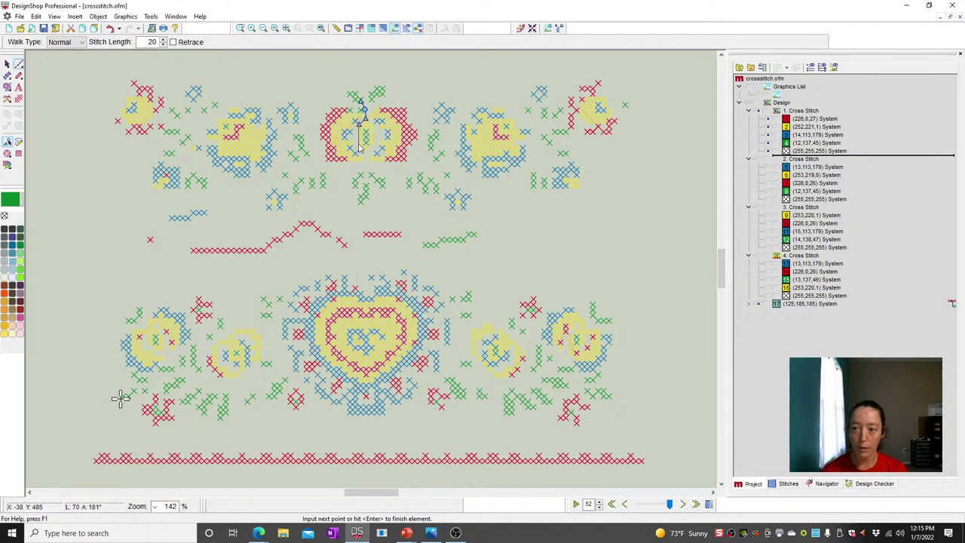
pyautogui.click(361, 137)
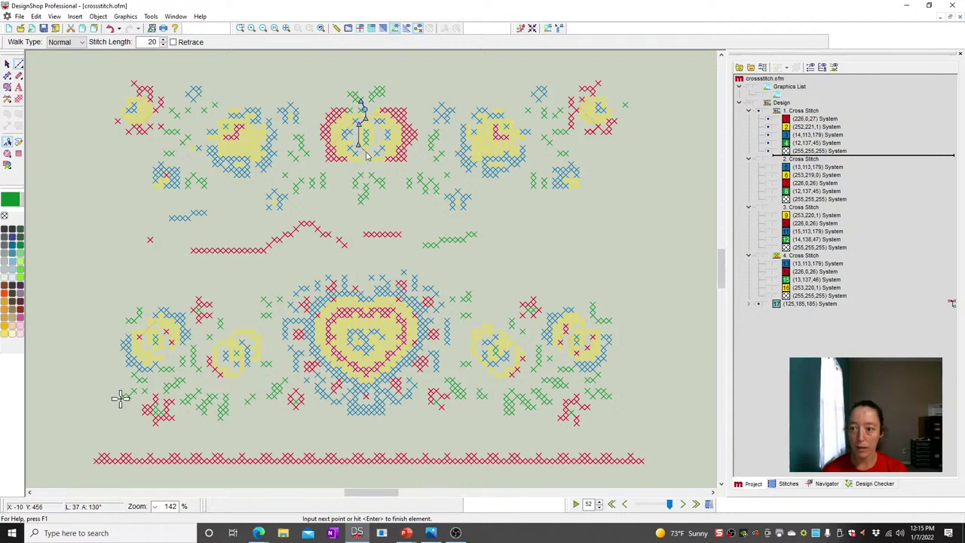
pyautogui.press('Return')
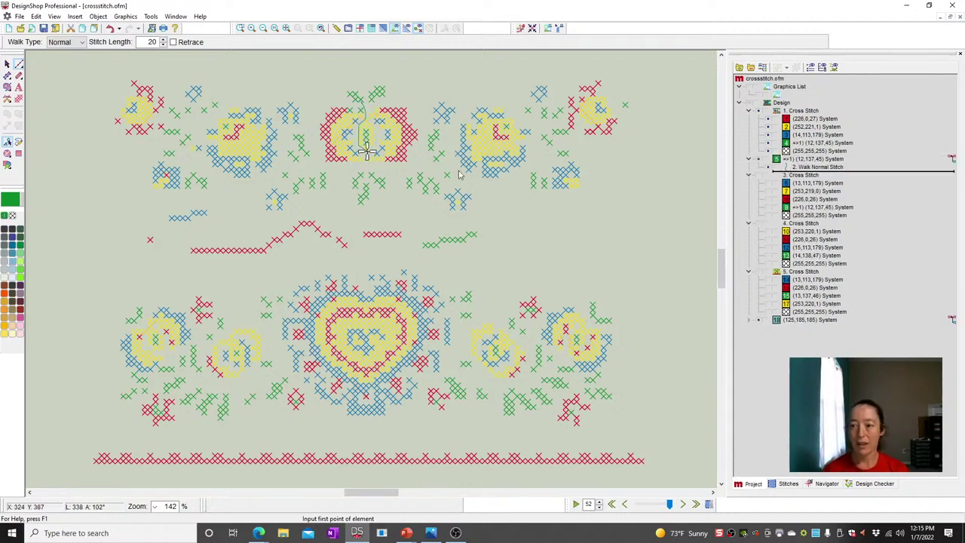
pyautogui.press('Escape')
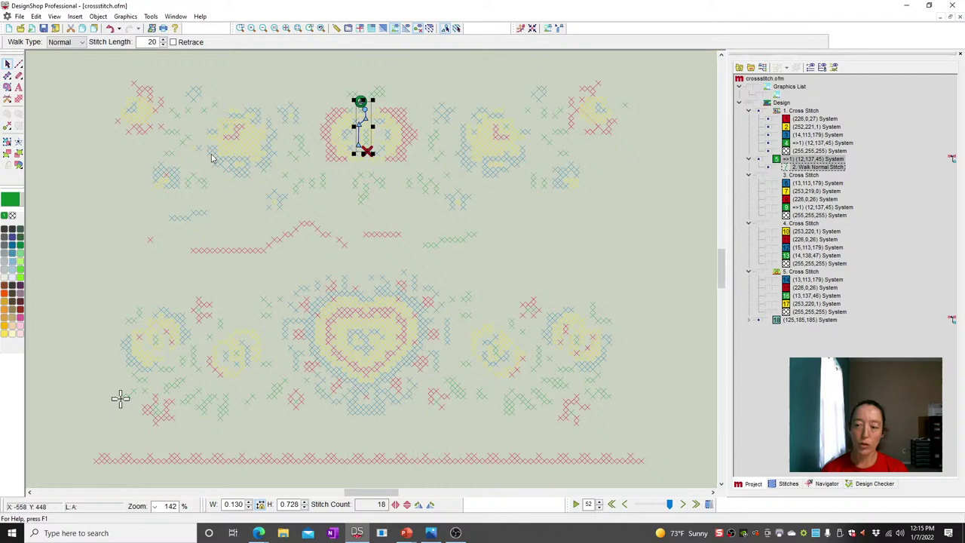
# - Recolor the walk stitch line to 1641 Smokey and deselect it
pyautogui.click(11, 232)
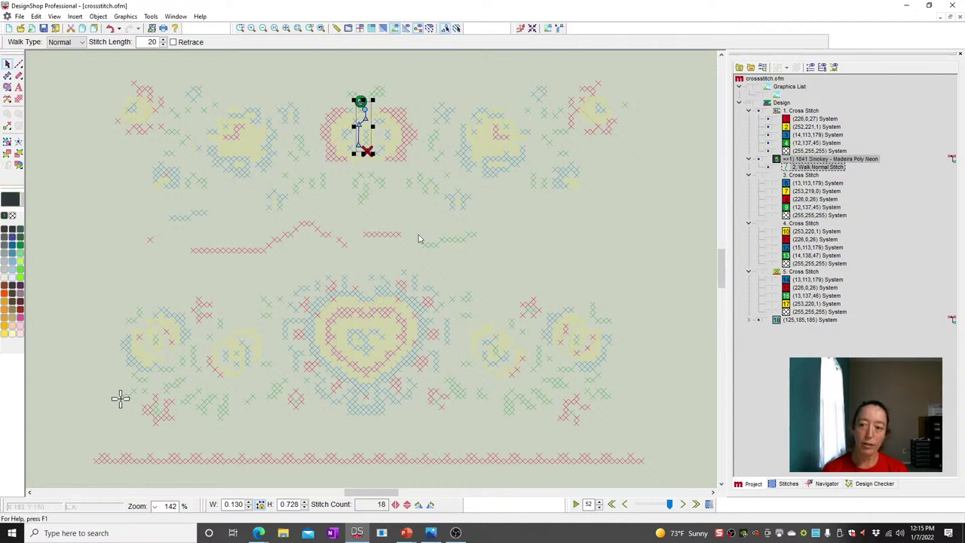
pyautogui.click(647, 232)
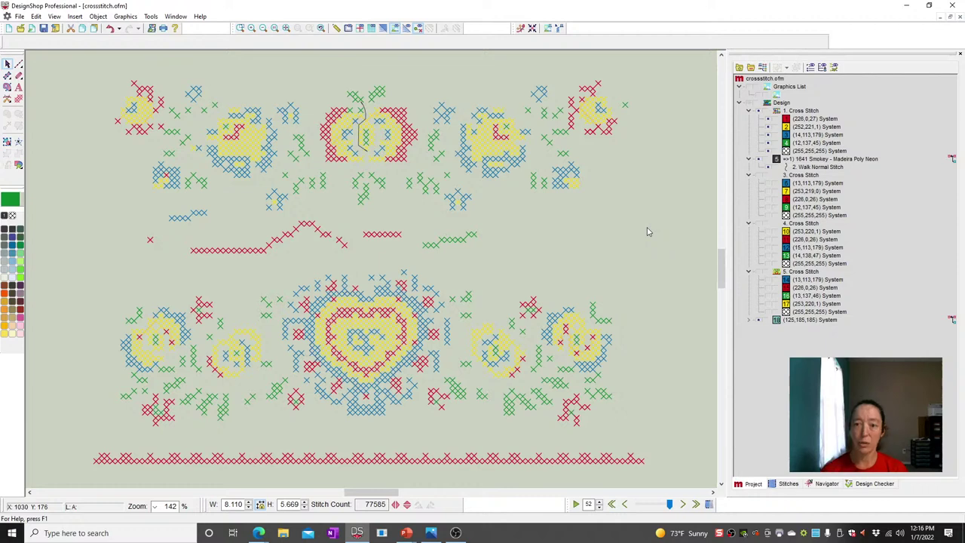
pyautogui.scroll(3, 574, 241)
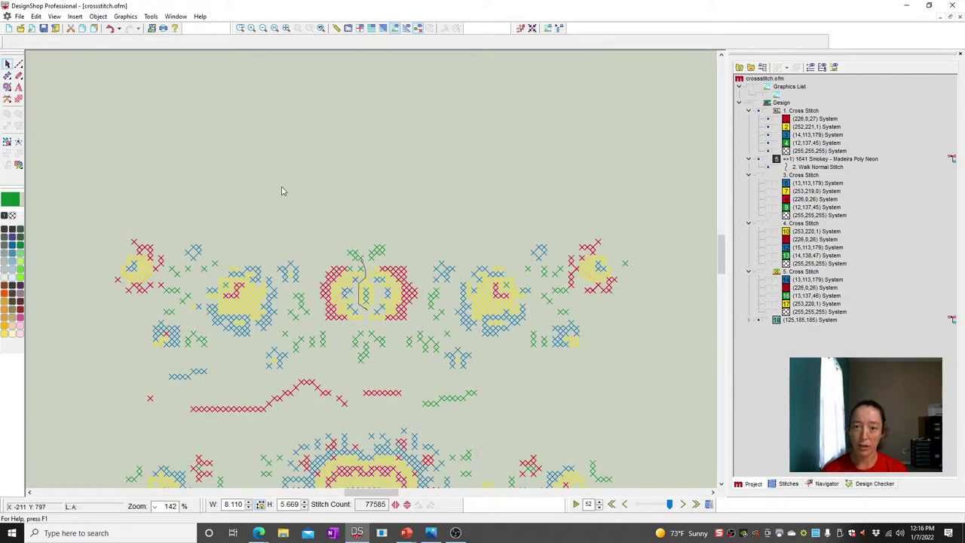
# - Draw a horizontal satin single line about 3.9 long above the upper floral border and set its width to 40 pt
pyautogui.click(19, 76)
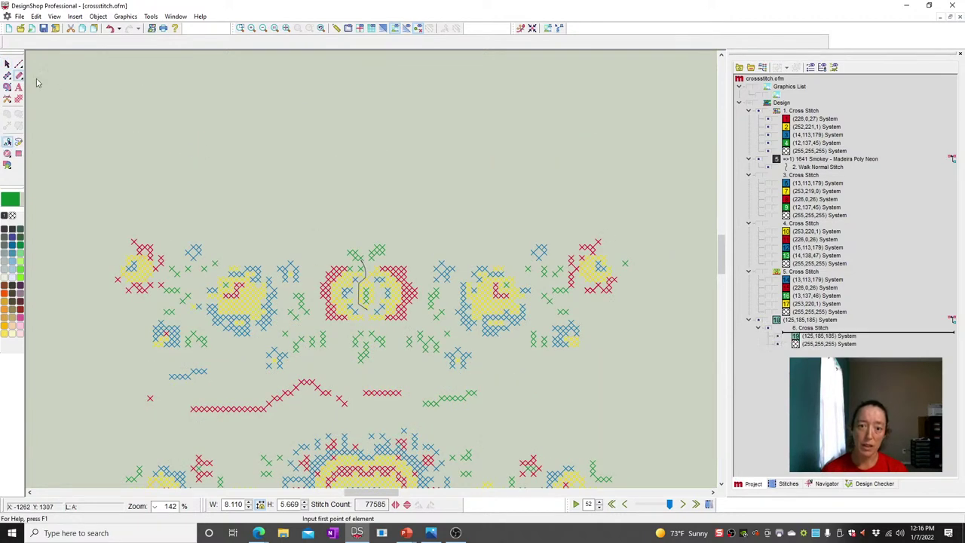
pyautogui.click(166, 121)
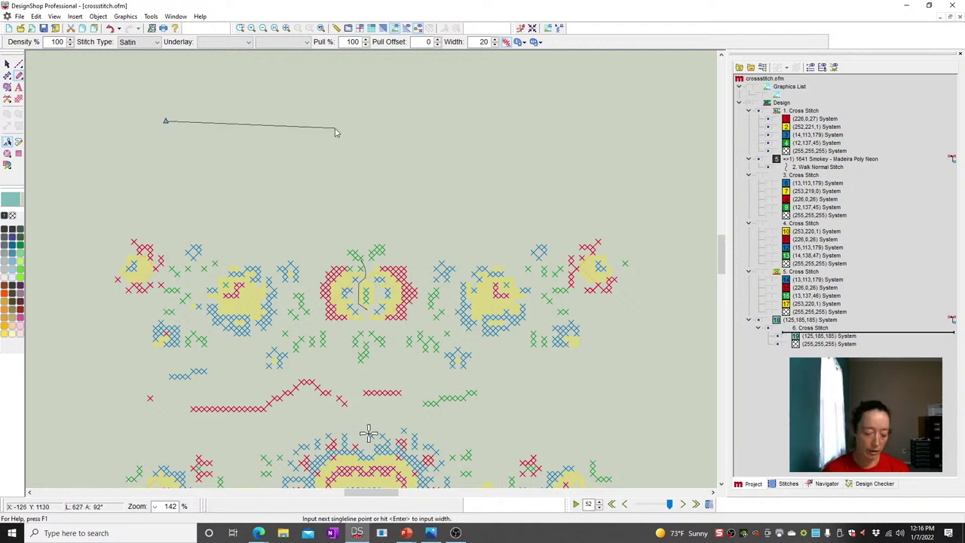
pyautogui.click(435, 122)
pyautogui.press('Return')
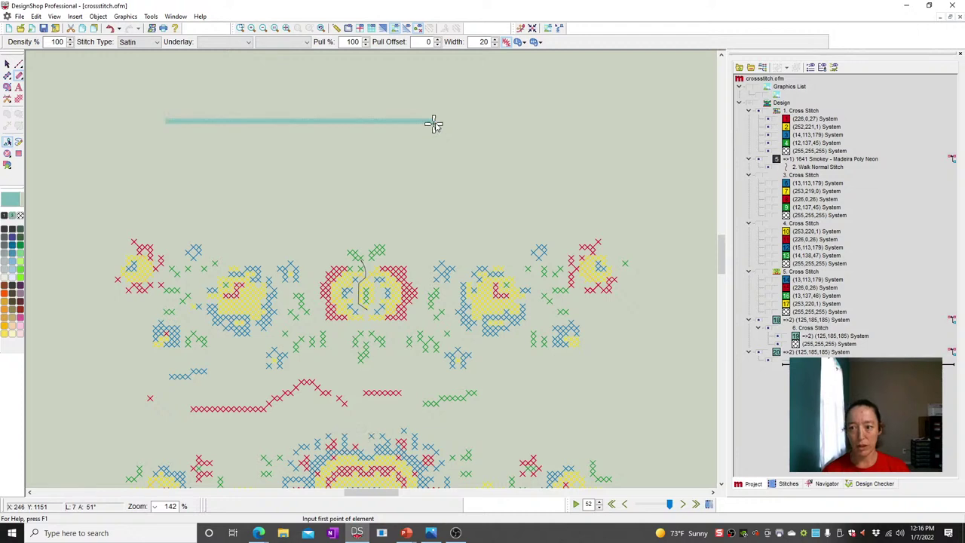
pyautogui.press('Escape')
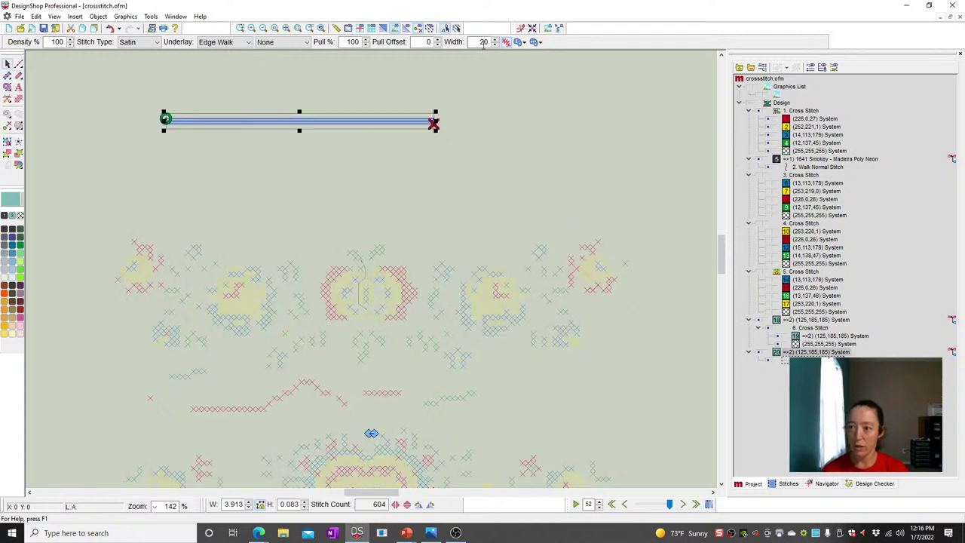
pyautogui.write('4')
pyautogui.press('Return')
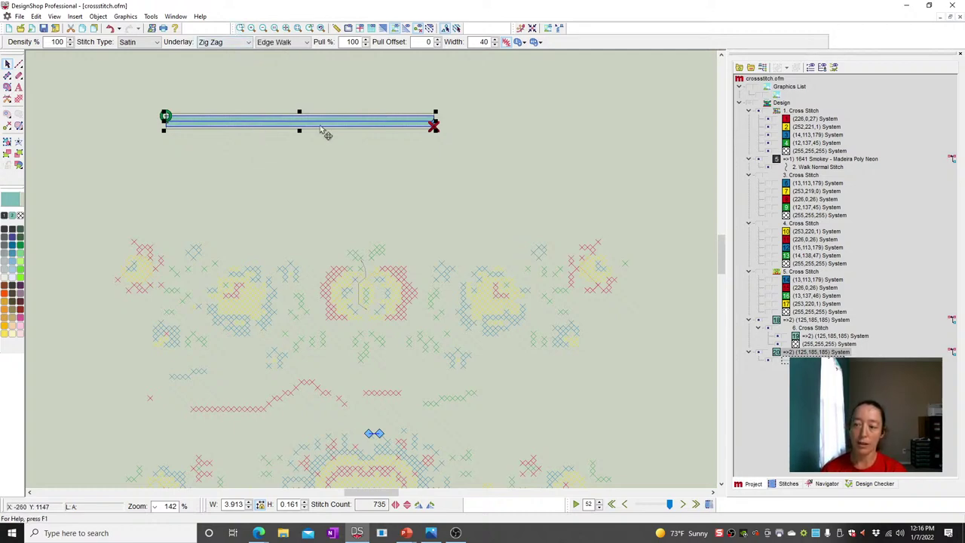
# - Turn off auto-underlay for the satin line, set its Zig Zag primary underlay density to 20 pt, and deselect the line
pyautogui.doubleClick(785, 352)
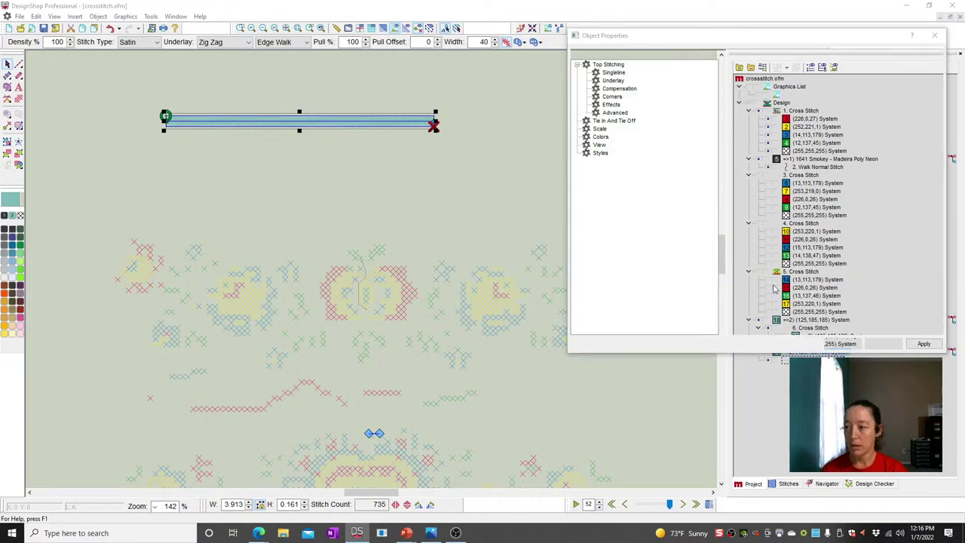
pyautogui.click(612, 72)
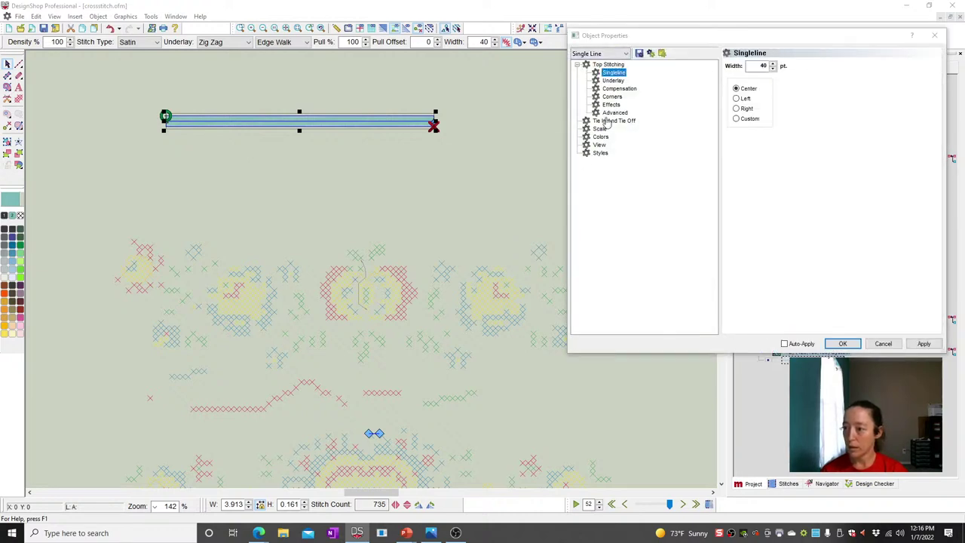
pyautogui.click(613, 80)
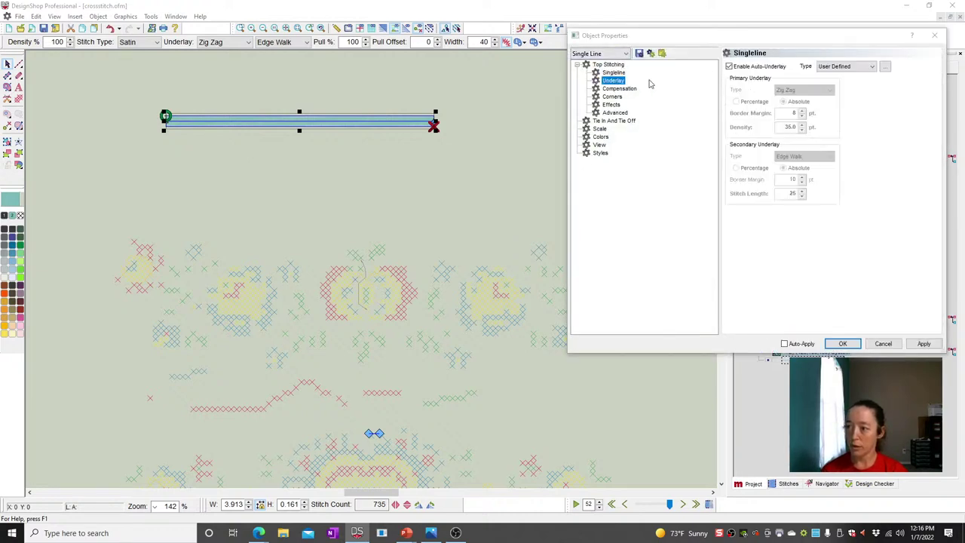
pyautogui.click(750, 67)
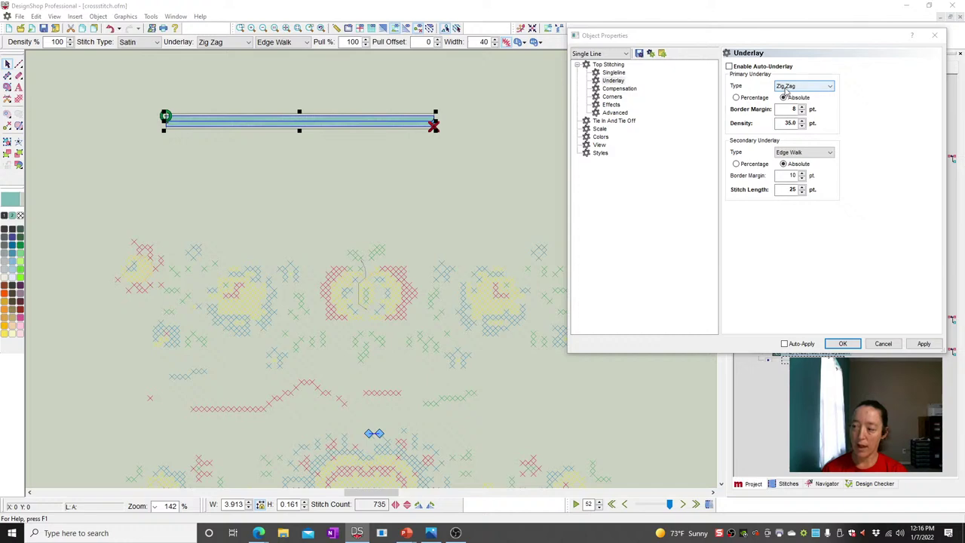
pyautogui.click(786, 89)
pyautogui.click(786, 102)
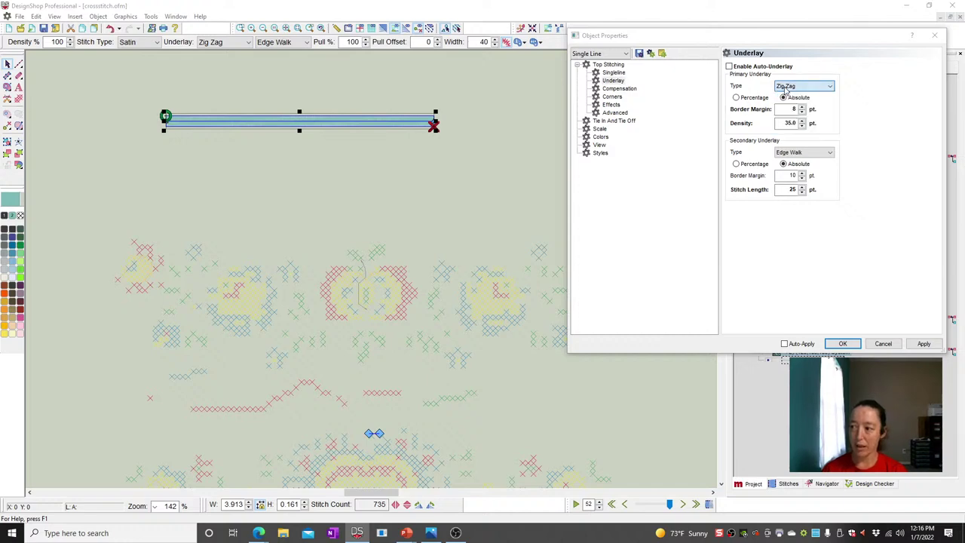
pyautogui.press('Tab')
pyautogui.press('Tab')
pyautogui.write('20')
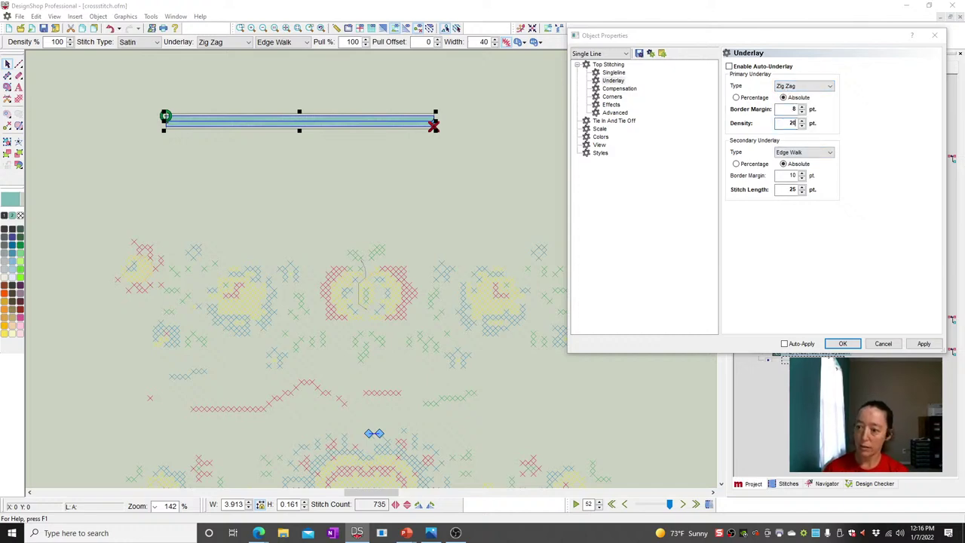
pyautogui.press('Return')
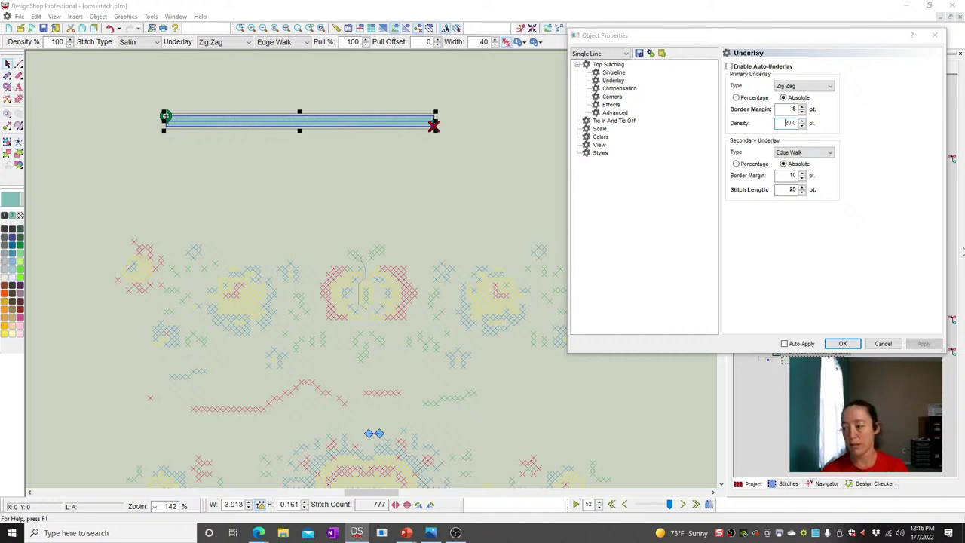
pyautogui.click(883, 343)
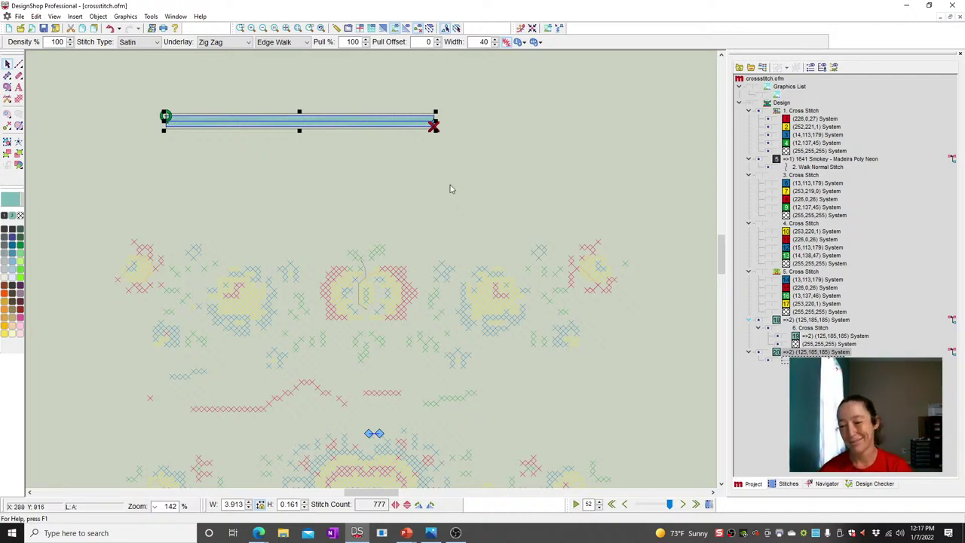
pyautogui.click(498, 184)
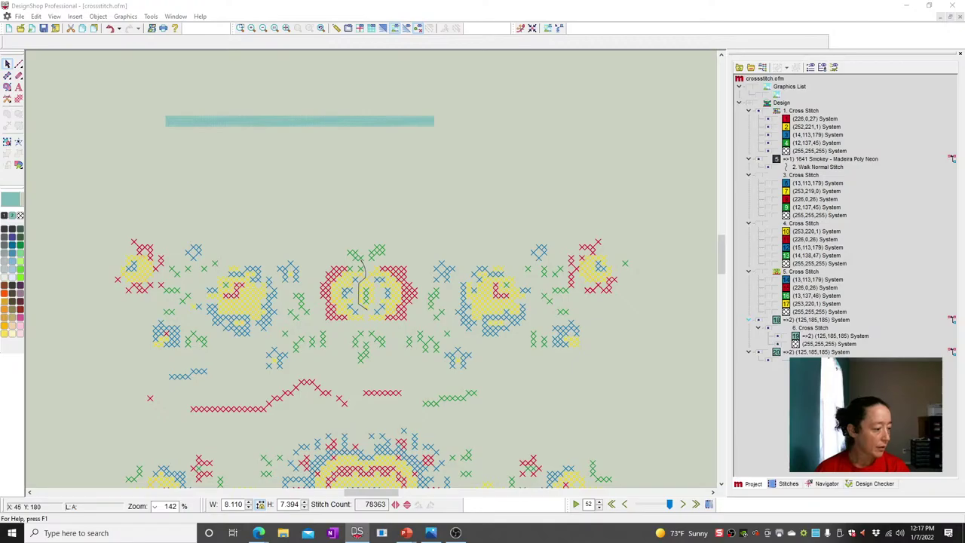
# - Read the question slide about garment mock-ups in the PowerPoint slide show, and return to DesignShop
pyautogui.hotkey('shift', 'F5')
pyautogui.click(255, 430)
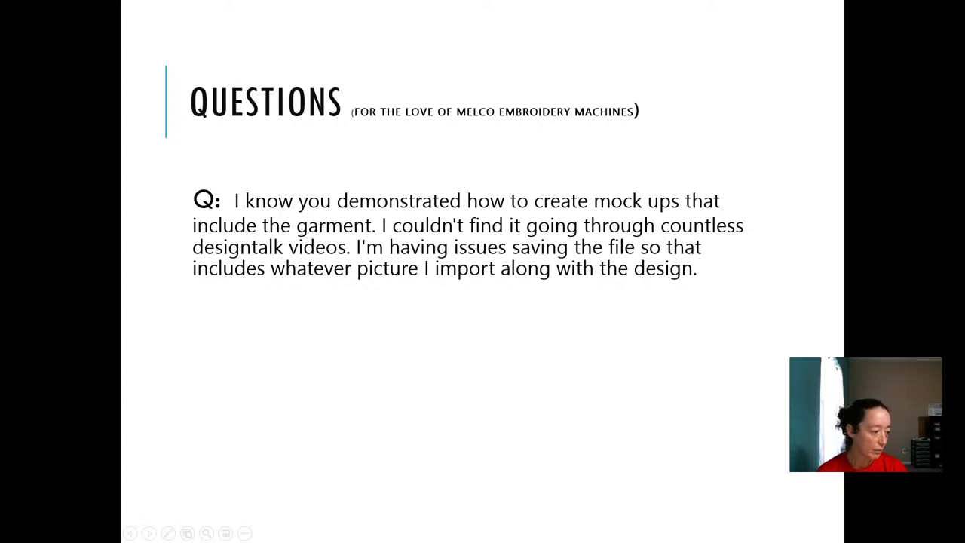
pyautogui.hotkey('alt', 'Tab')
# - Open the recent design mockup.ofm and examine the logo on the polo shirt up close
pyautogui.click(18, 18)
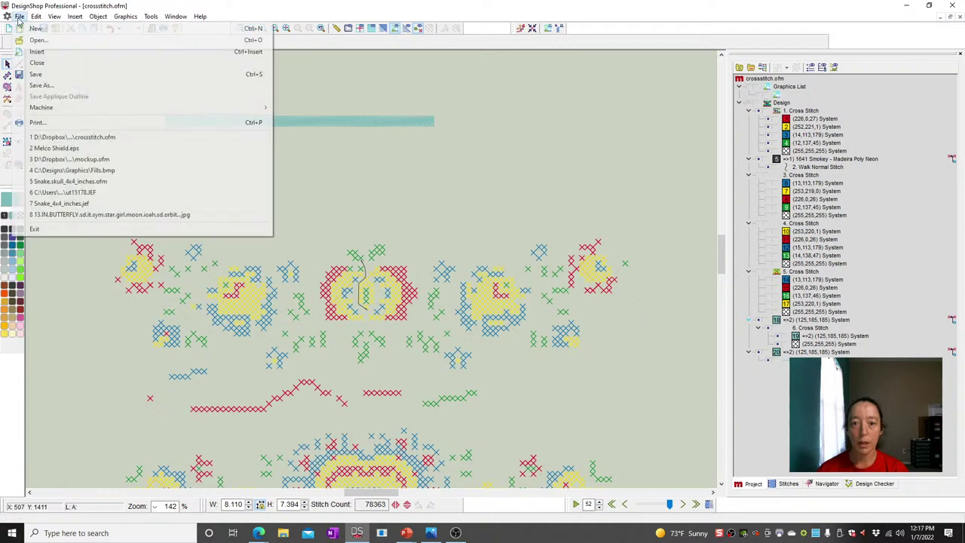
pyautogui.click(117, 158)
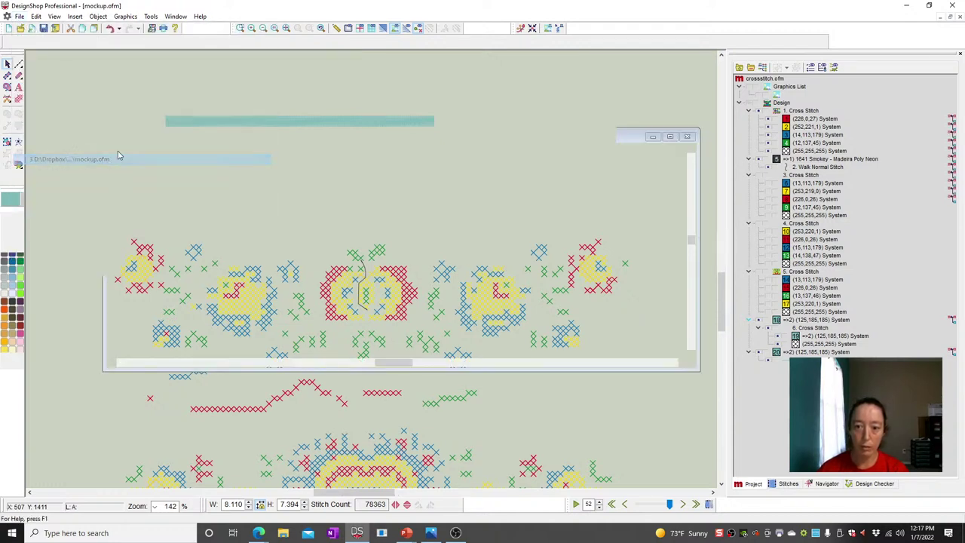
pyautogui.click(286, 28)
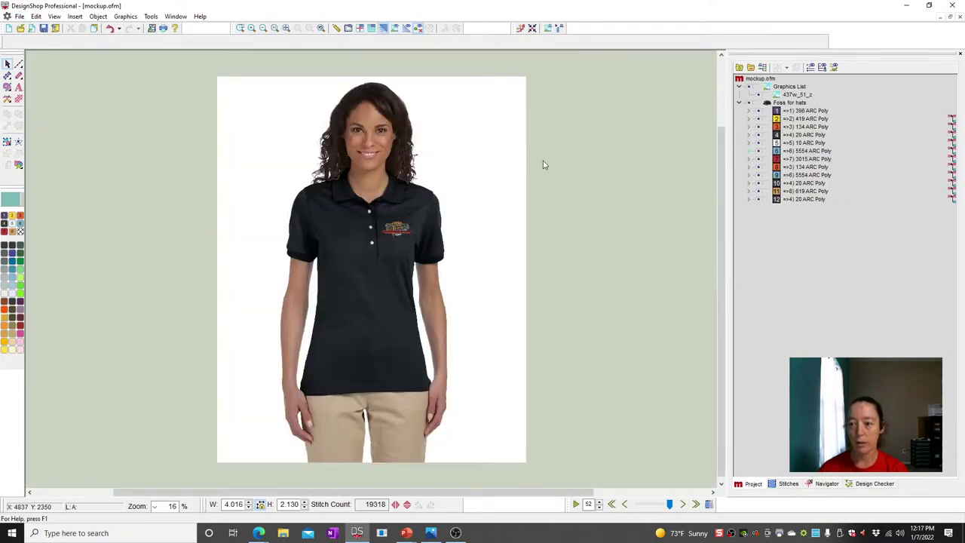
pyautogui.click(241, 29)
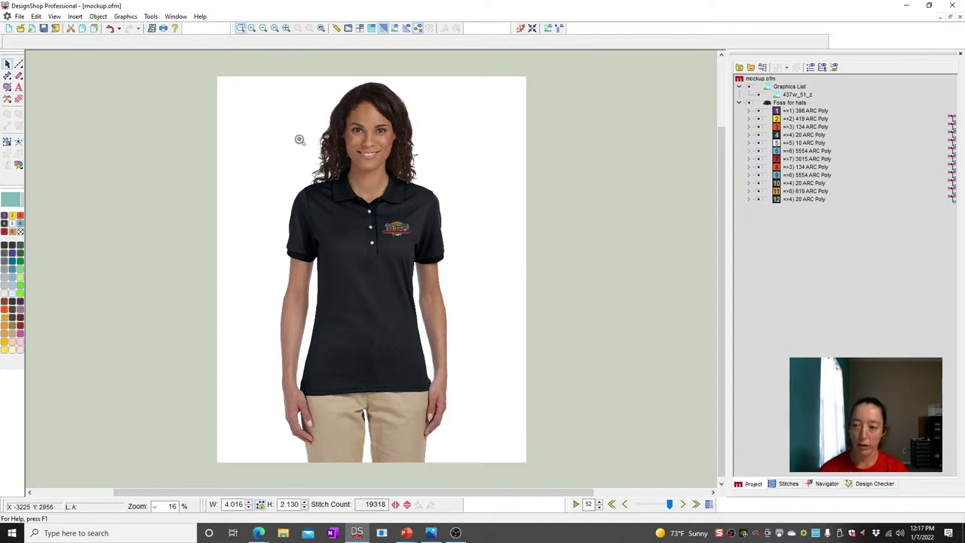
pyautogui.moveTo(319, 166); pyautogui.dragTo(510, 291)
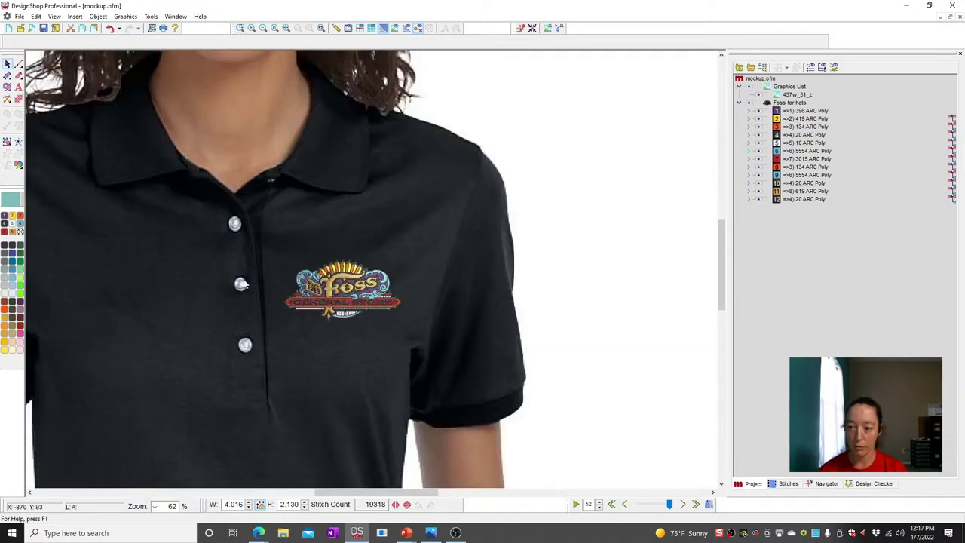
# - Delete the garment picture 437w_51_z from the design, leaving only the embroidered logo
pyautogui.click(793, 94)
pyautogui.press('Delete')
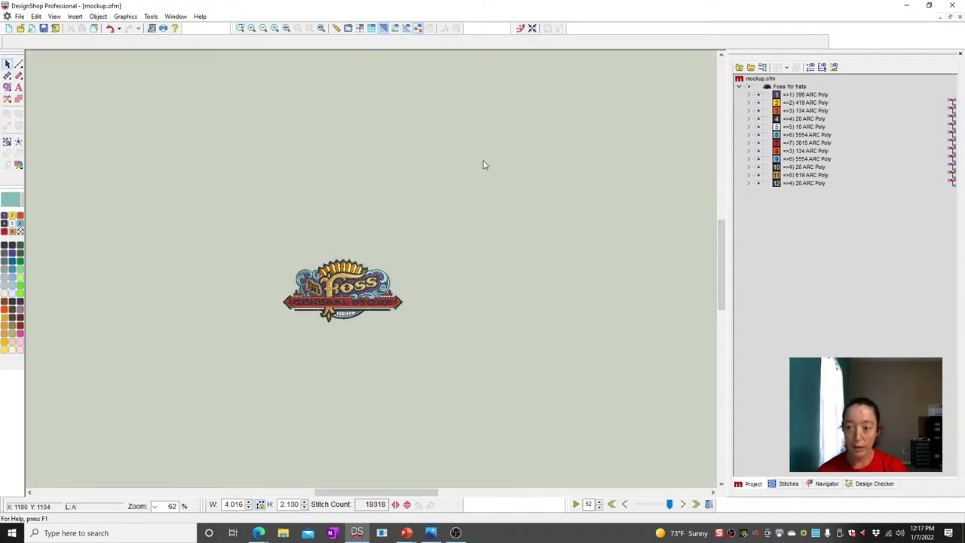
pyautogui.click(286, 28)
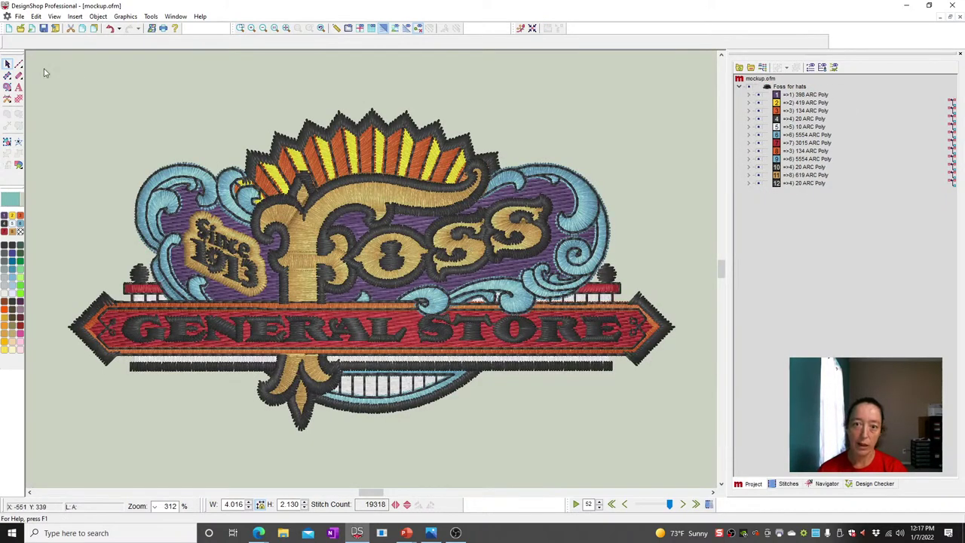
# - Insert the garment picture 437w_51_z.jpg from the Downloads folder behind the logo
pyautogui.click(30, 28)
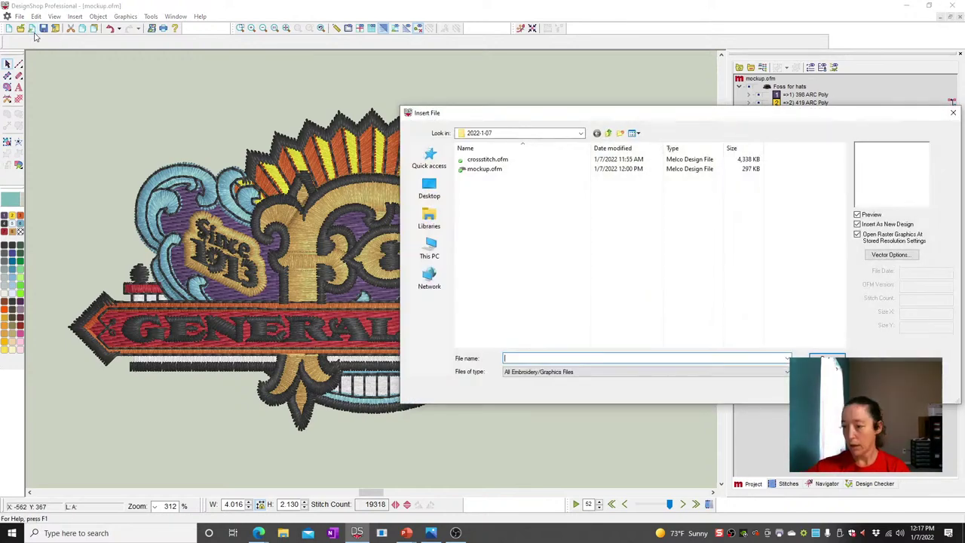
pyautogui.click(440, 159)
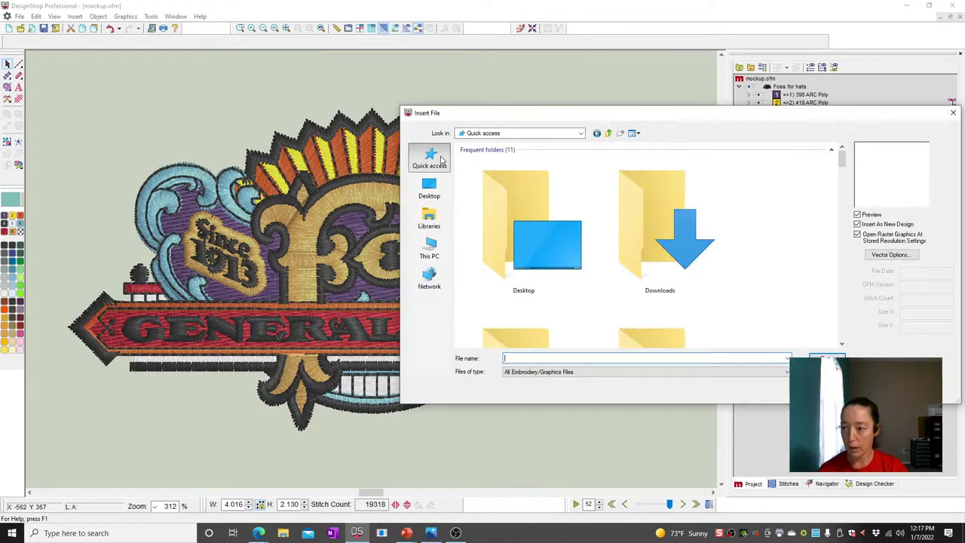
pyautogui.doubleClick(634, 213)
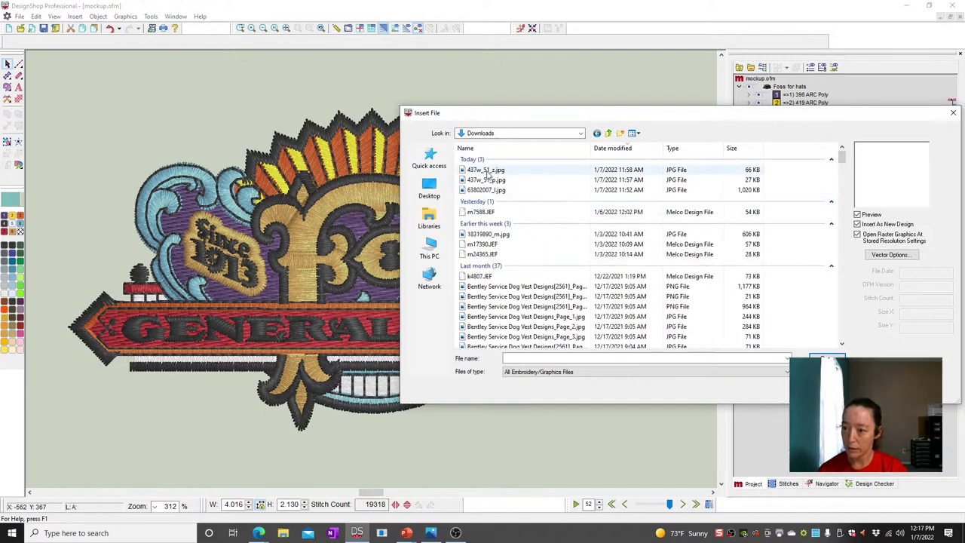
pyautogui.click(487, 171)
pyautogui.press('Return')
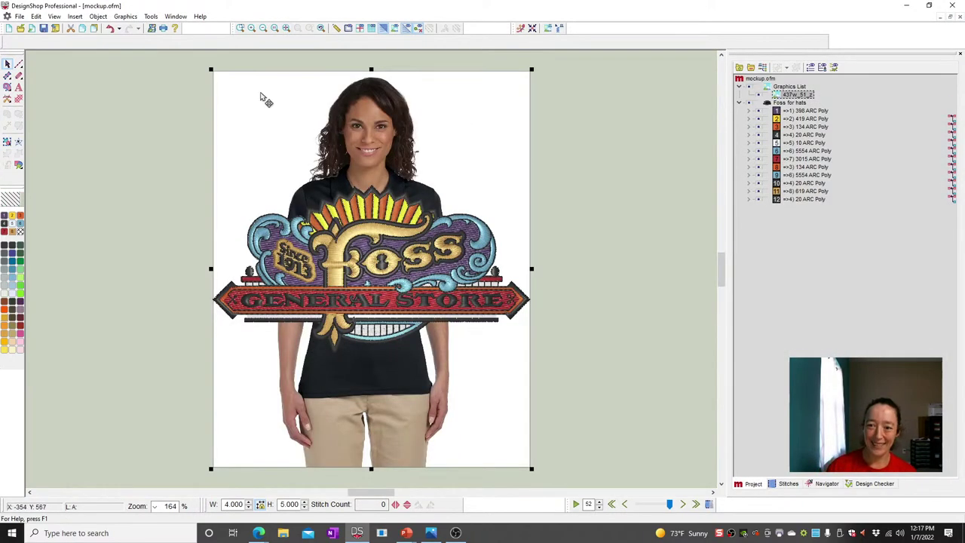
# - Try proportional heights of 25 and 40 for the garment picture
pyautogui.doubleClick(285, 509)
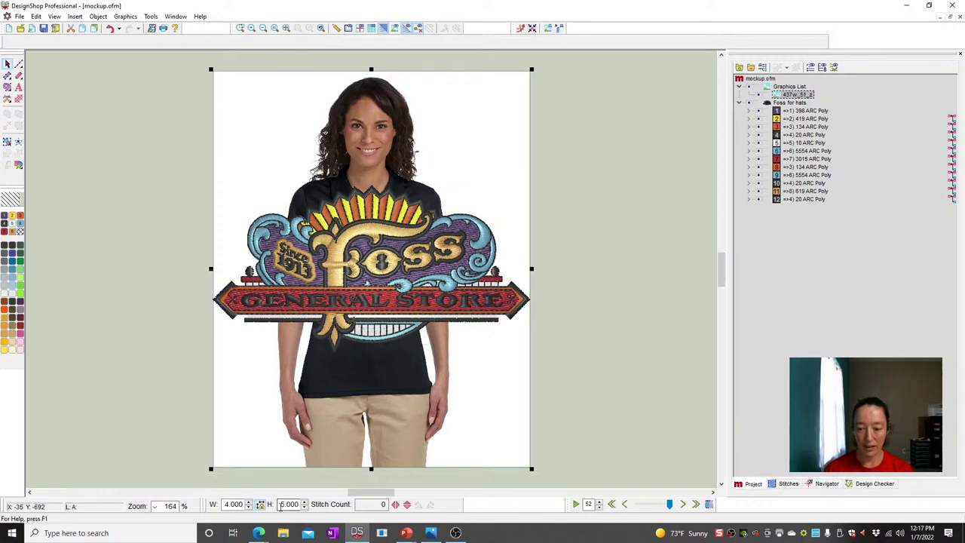
pyautogui.write('25')
pyautogui.press('Return')
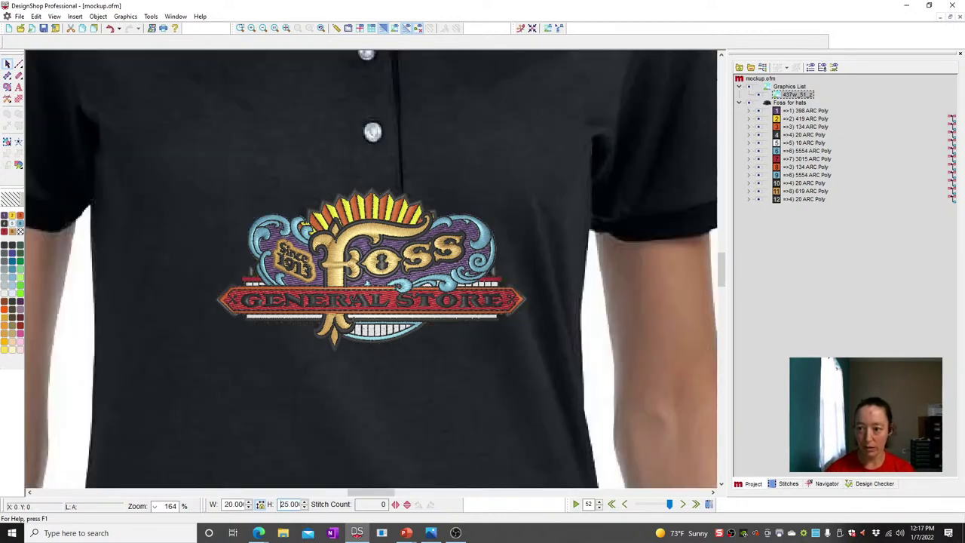
pyautogui.doubleClick(281, 504)
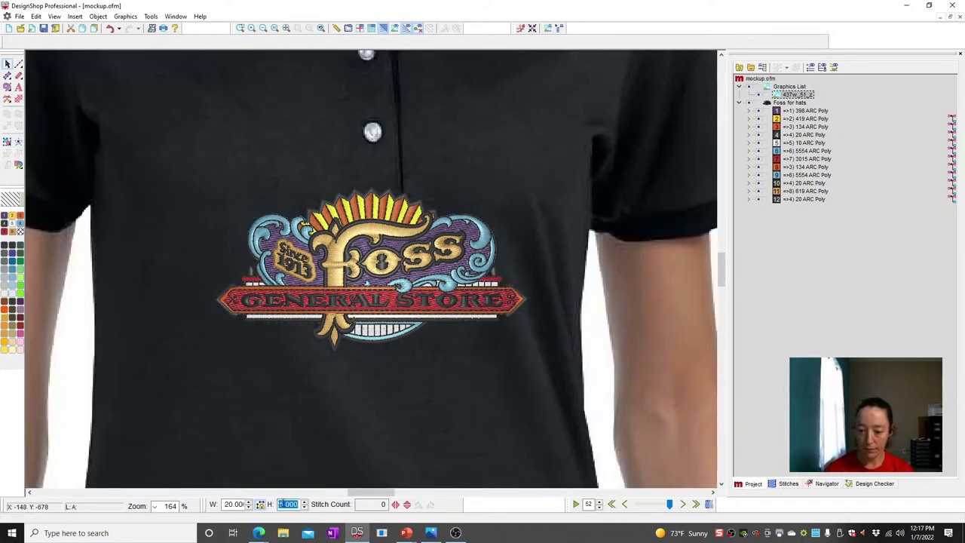
pyautogui.write('40')
pyautogui.press('Return')
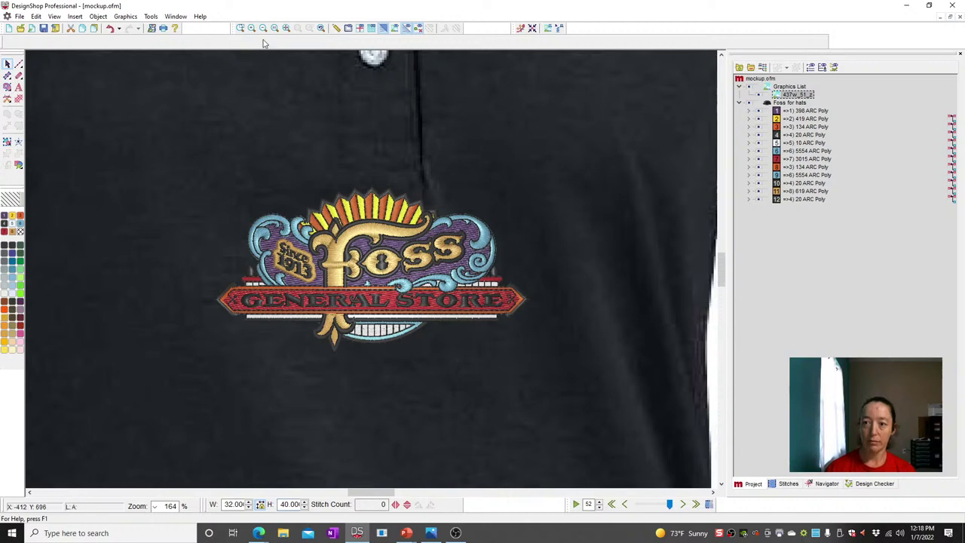
# - Scale the garment picture to a height of 45 and position it so the logo sits on the shirt's left chest
pyautogui.click(286, 28)
pyautogui.moveTo(393, 302); pyautogui.dragTo(377, 355)
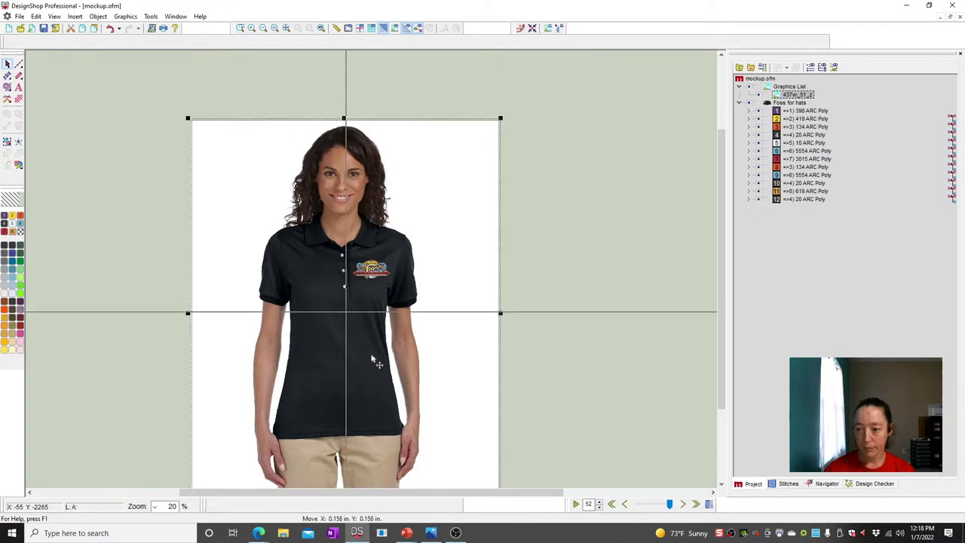
pyautogui.doubleClick(287, 504)
pyautogui.write('45')
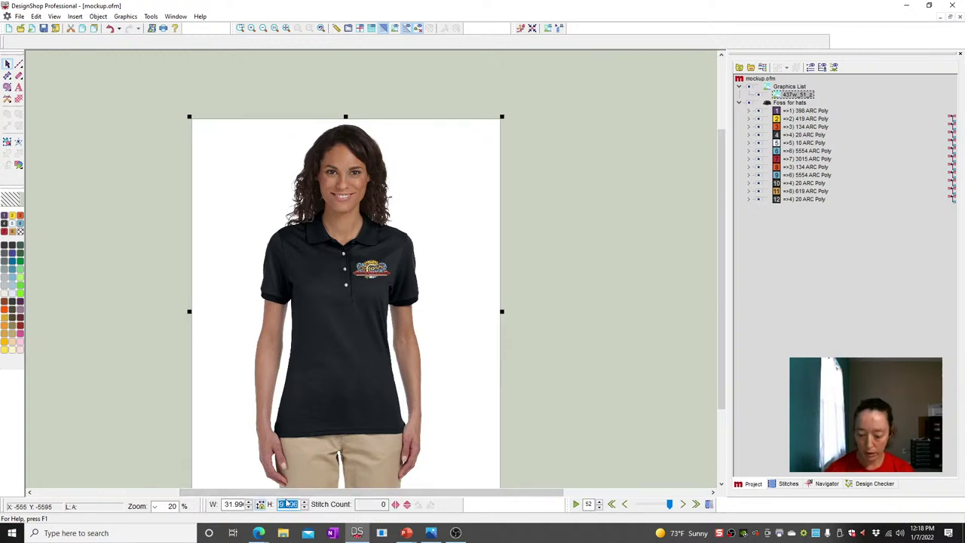
pyautogui.press('Return')
pyautogui.moveTo(367, 304); pyautogui.dragTo(398, 364)
pyautogui.click(623, 304)
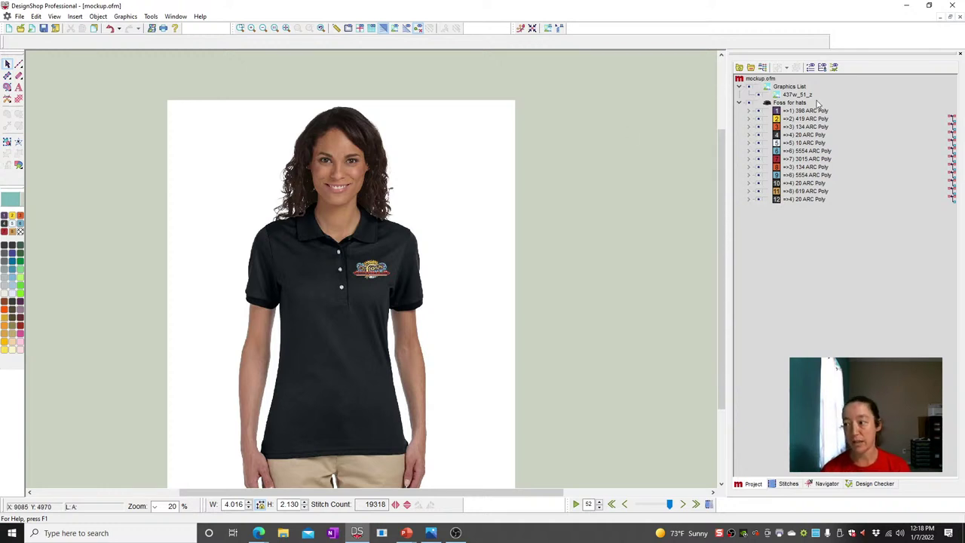
pyautogui.click(794, 95)
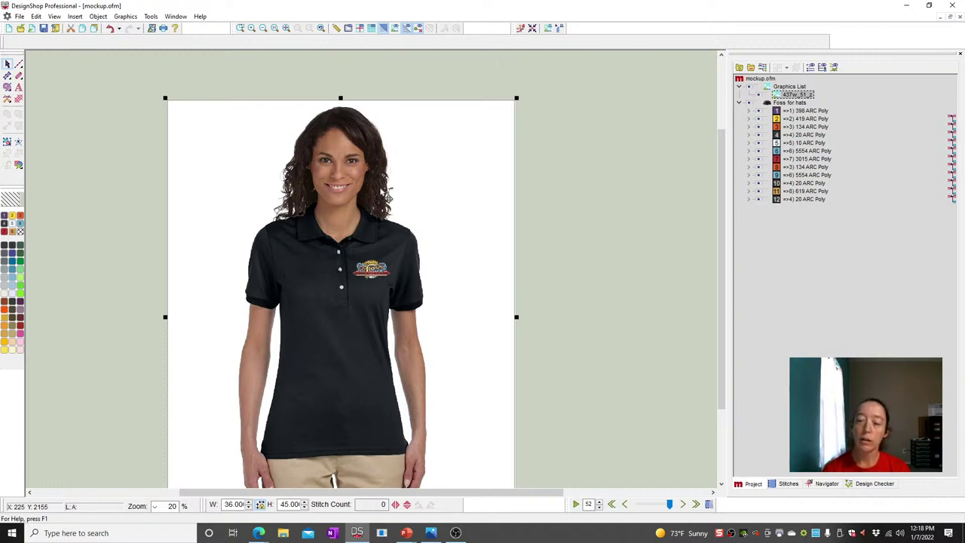
pyautogui.click(575, 170)
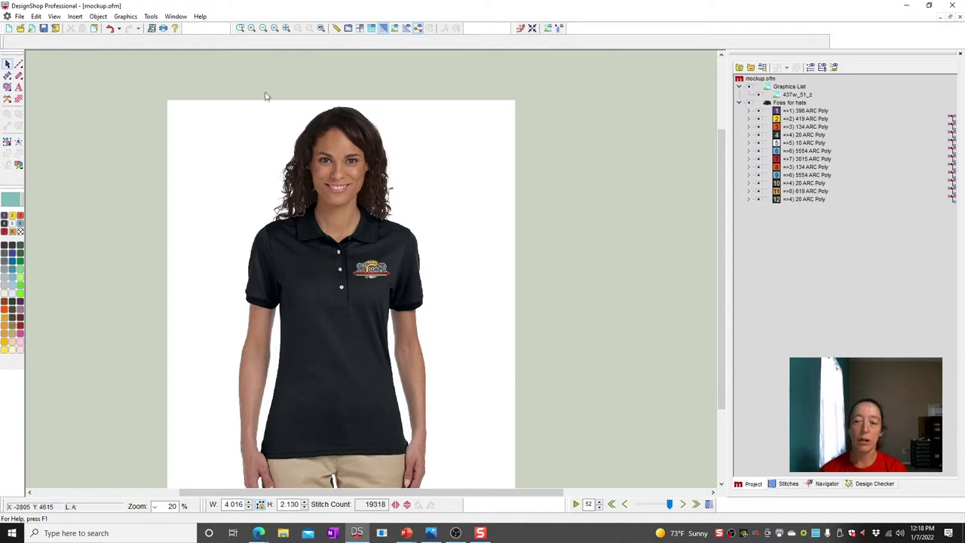
# - Enlarge the view of the model's upper body to inspect the logo on the shirt's left chest
pyautogui.click(240, 28)
pyautogui.moveTo(218, 120); pyautogui.dragTo(470, 348)
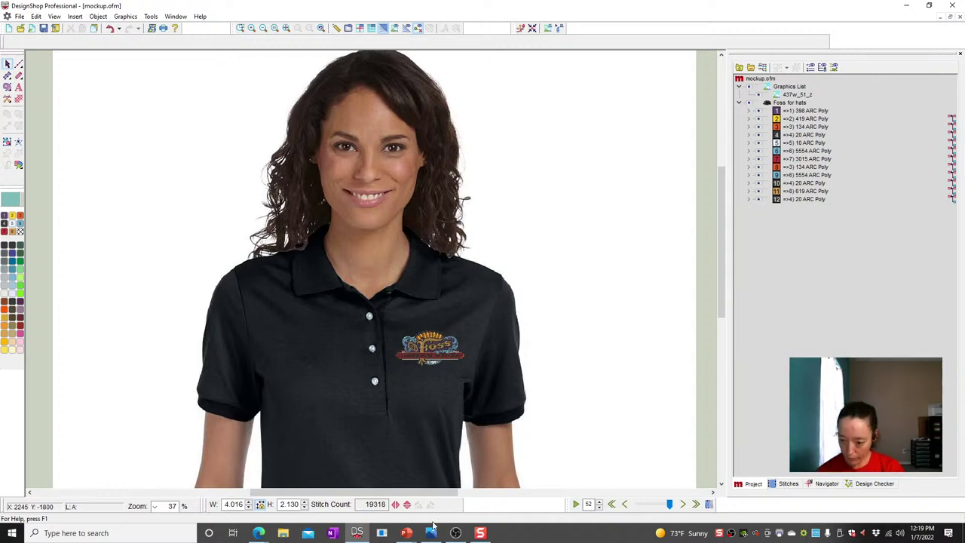
# - Switch to the PowerPoint slide show, advance to the next Questions slide, and return to DesignShop
pyautogui.click(407, 533)
pyautogui.click(426, 500)
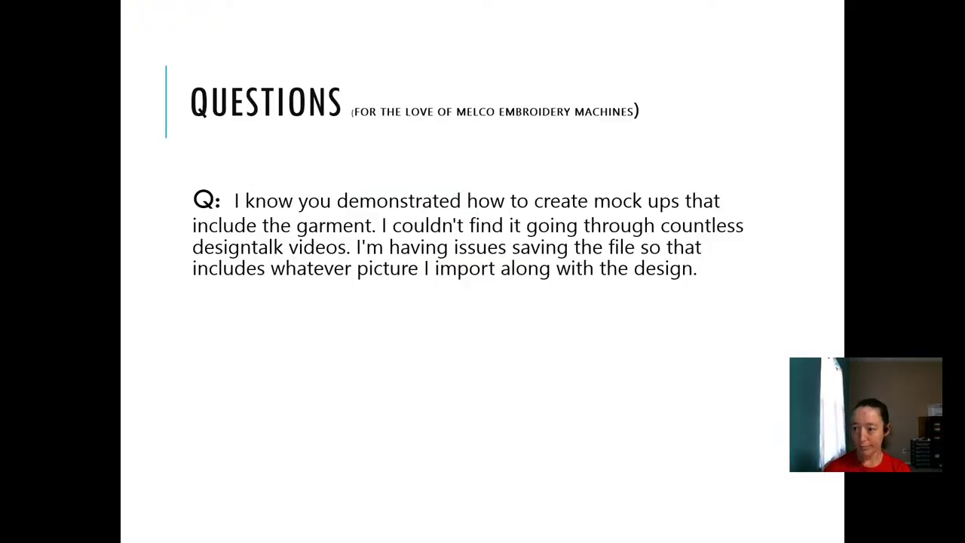
pyautogui.press('Right')
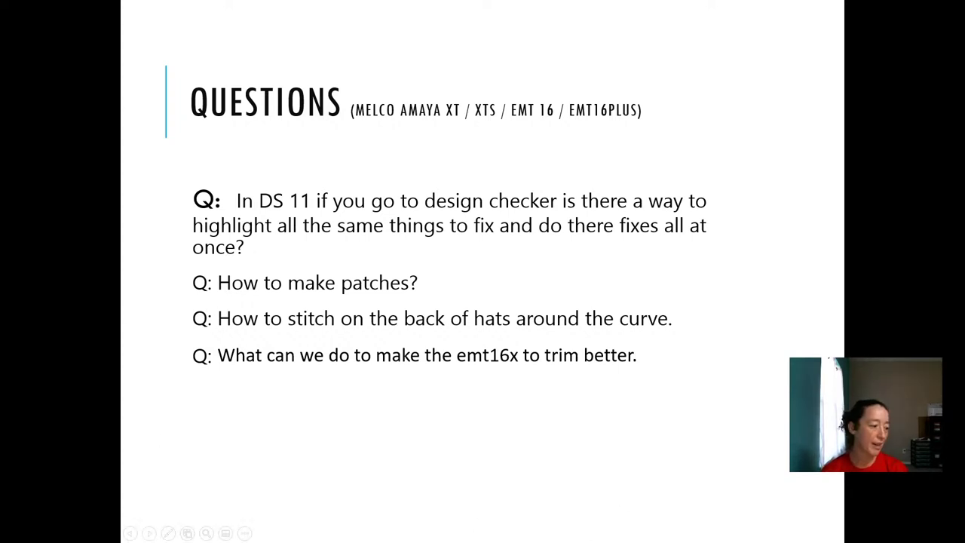
pyautogui.hotkey('alt', 'Tab')
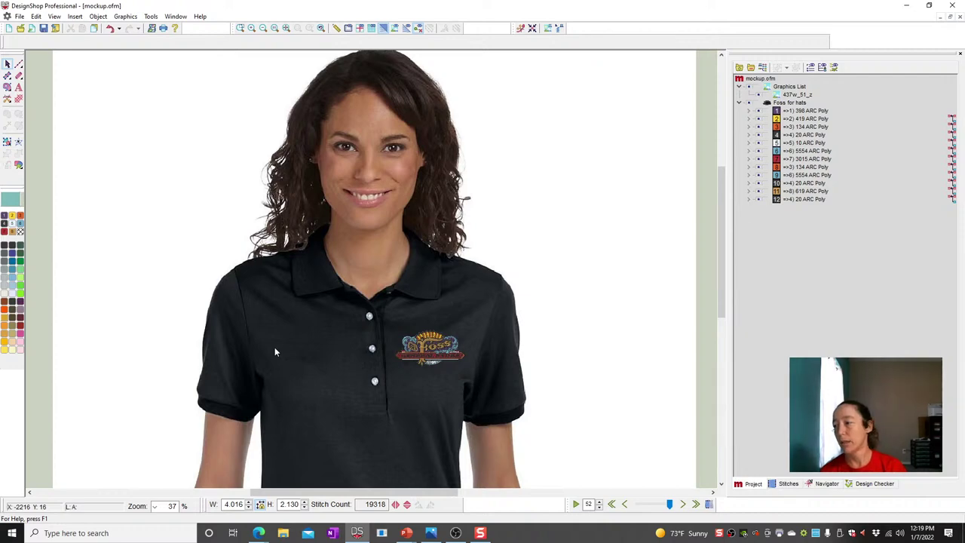
# - Show the design checker's issue list, locate the flagged element 26, and expand all color blocks in the project tree
pyautogui.click(834, 67)
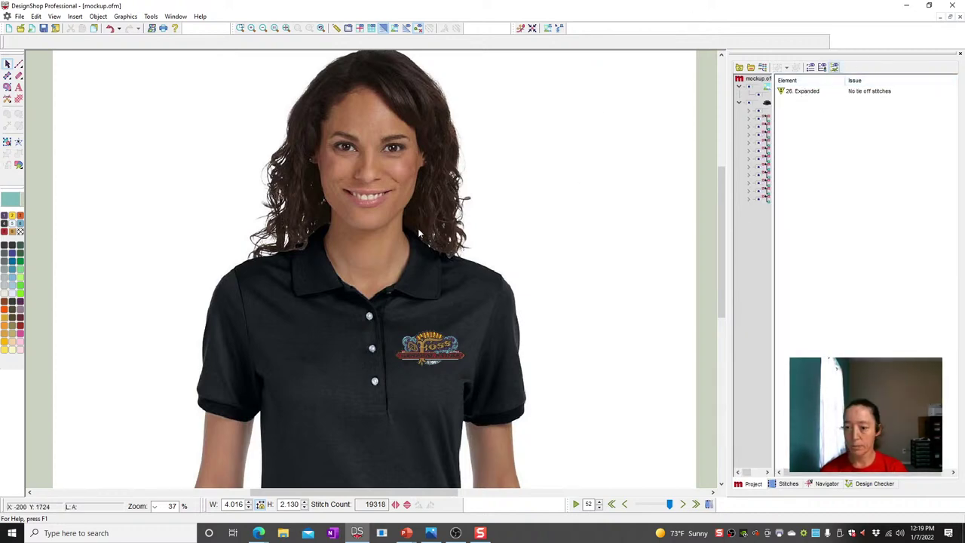
pyautogui.click(795, 93)
pyautogui.moveTo(775, 274); pyautogui.dragTo(856, 188)
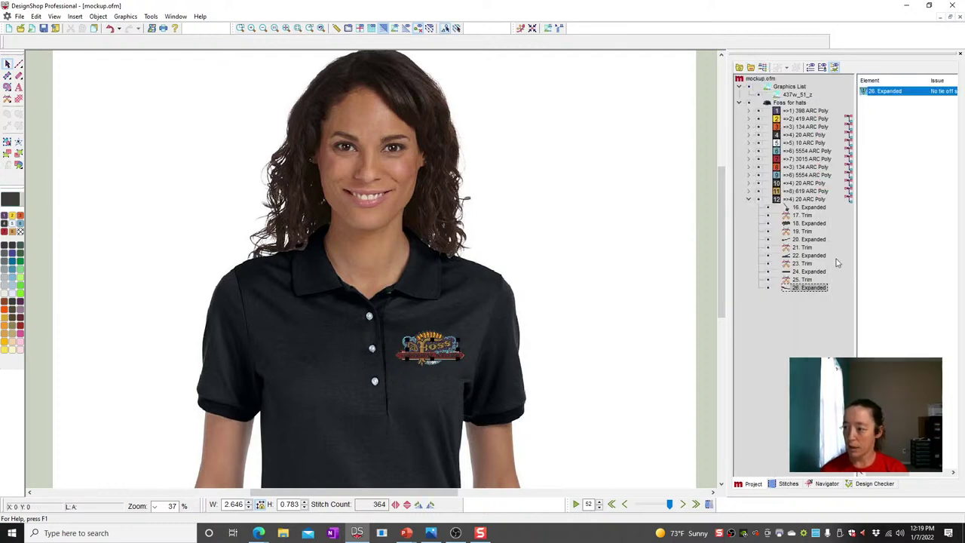
pyautogui.click(884, 92)
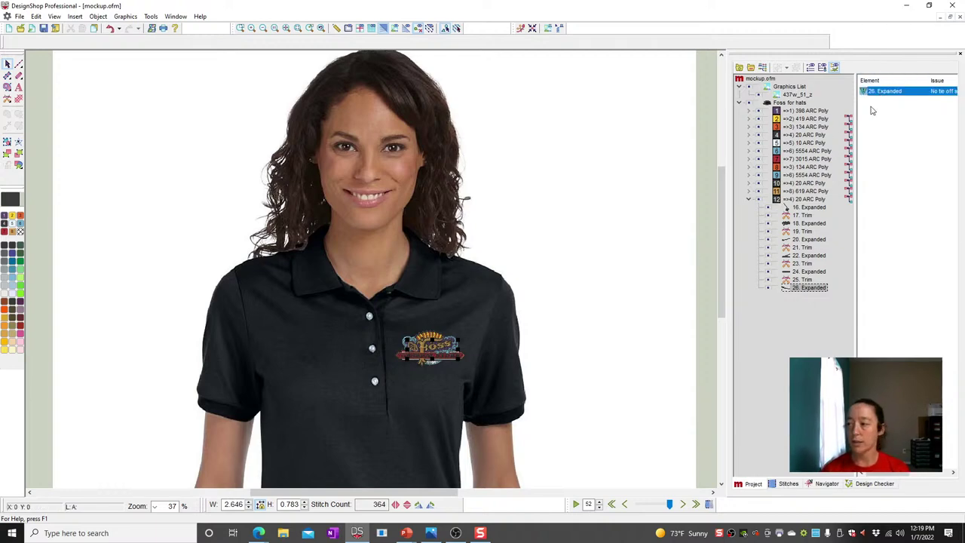
pyautogui.click(740, 68)
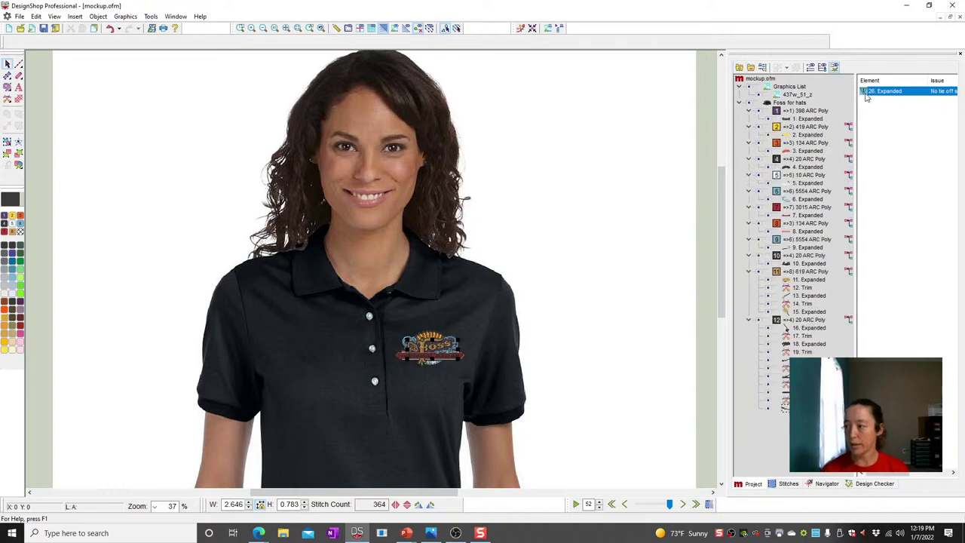
# - Select Expanded elements 5, 8, 11 and 18 together and inspect their shared tie-in and tie-off properties without changing them
pyautogui.click(807, 345)
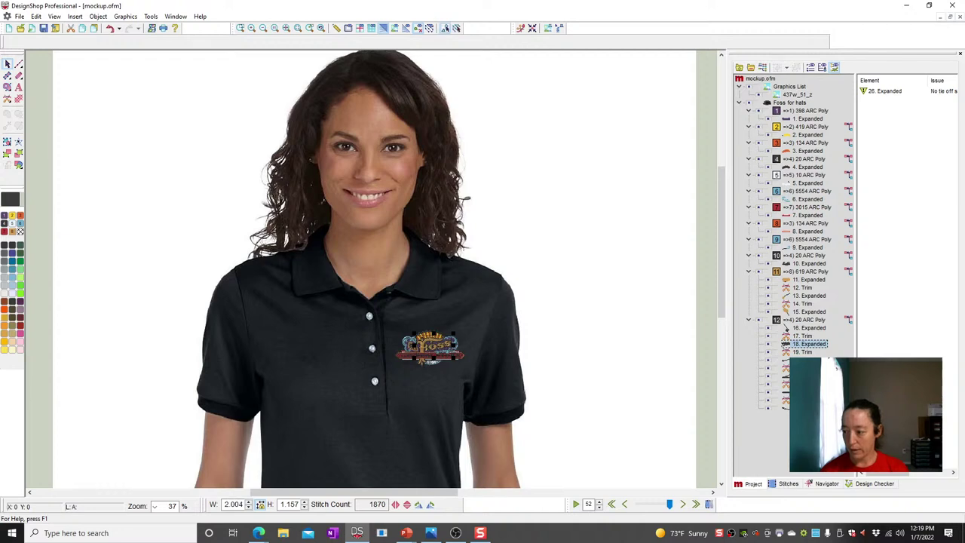
pyautogui.click(803, 283)
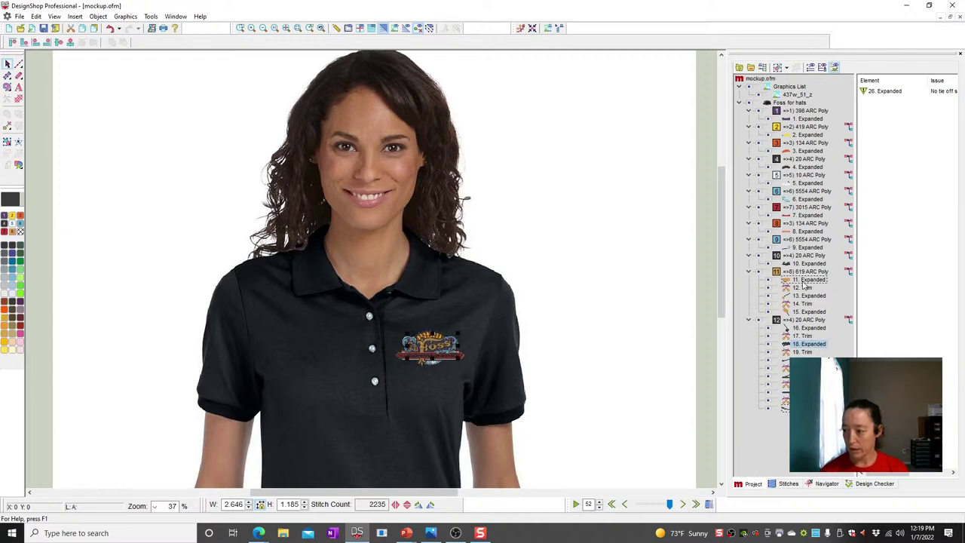
pyautogui.keyDown('ctrl'); pyautogui.click(804, 224); pyautogui.keyUp('ctrl')
pyautogui.keyDown('ctrl'); pyautogui.click(804, 179); pyautogui.keyUp('ctrl')
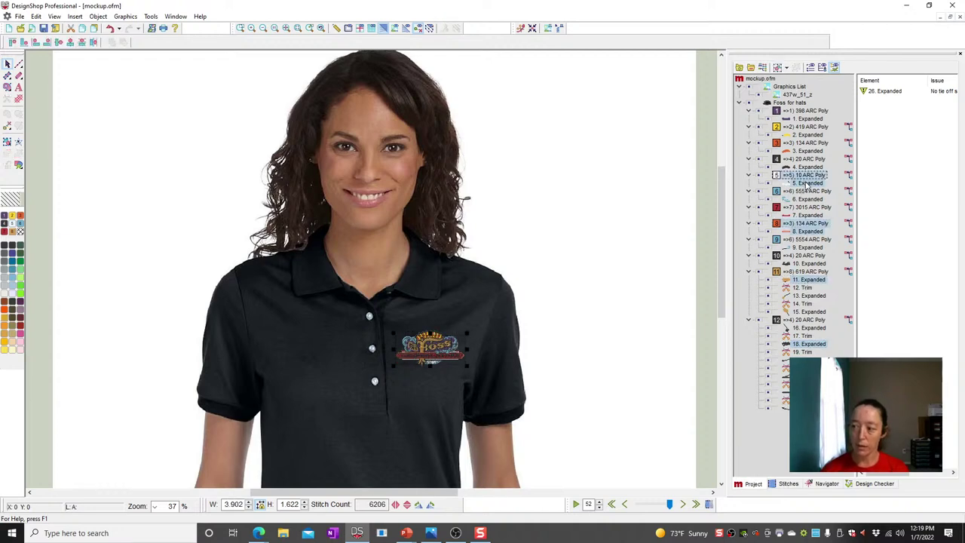
pyautogui.rightClick(801, 182)
pyautogui.click(829, 189)
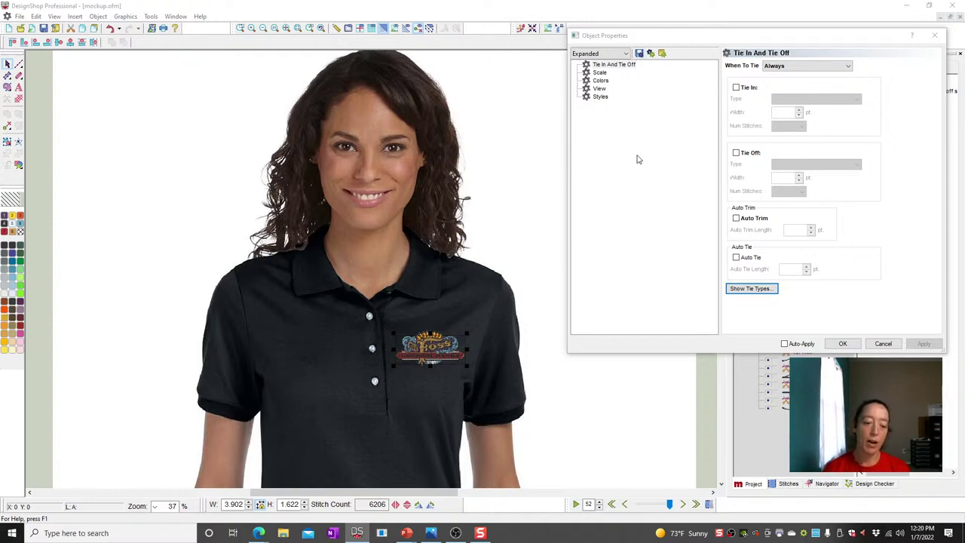
pyautogui.click(564, 299)
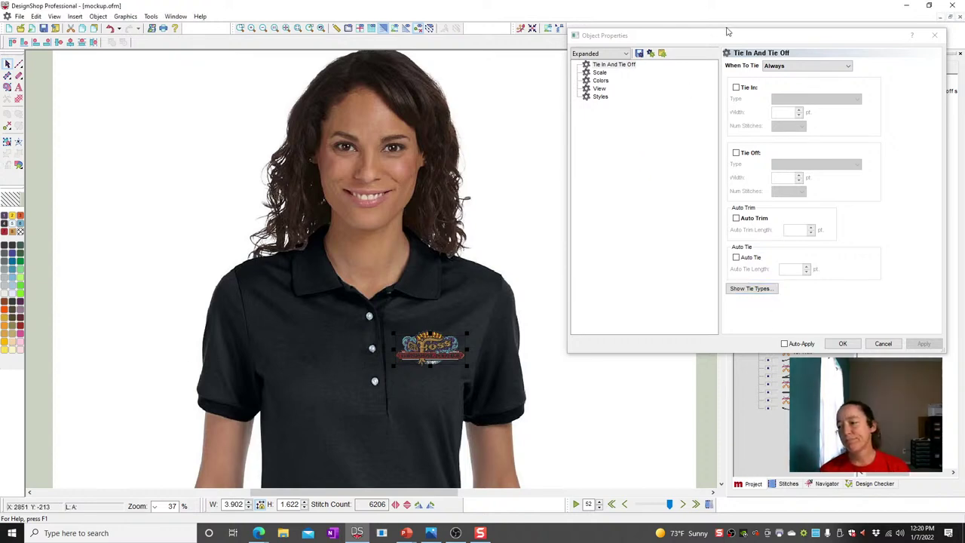
pyautogui.click(884, 344)
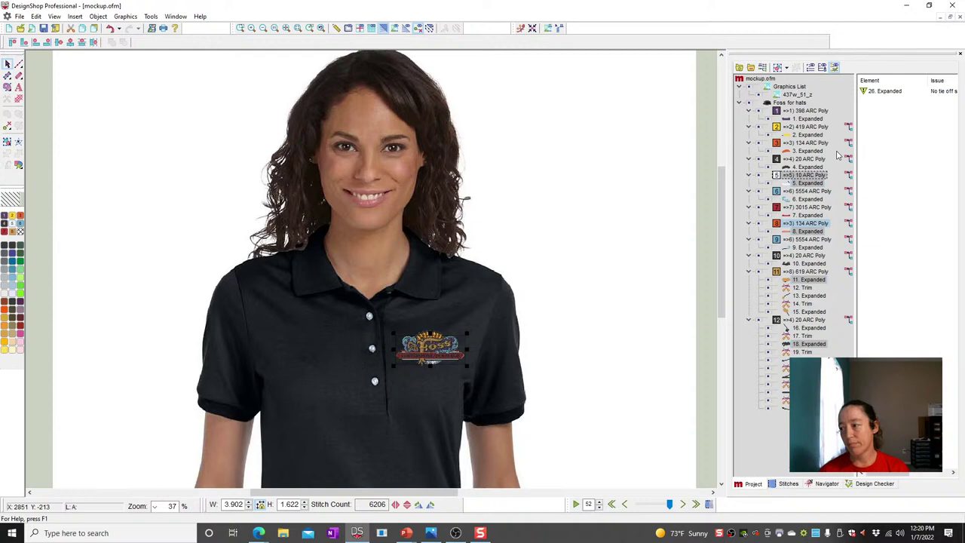
# - Try selecting Expanded elements 1, 3, 4, 6 and 8 together, then return to selecting only element 1
pyautogui.click(793, 119)
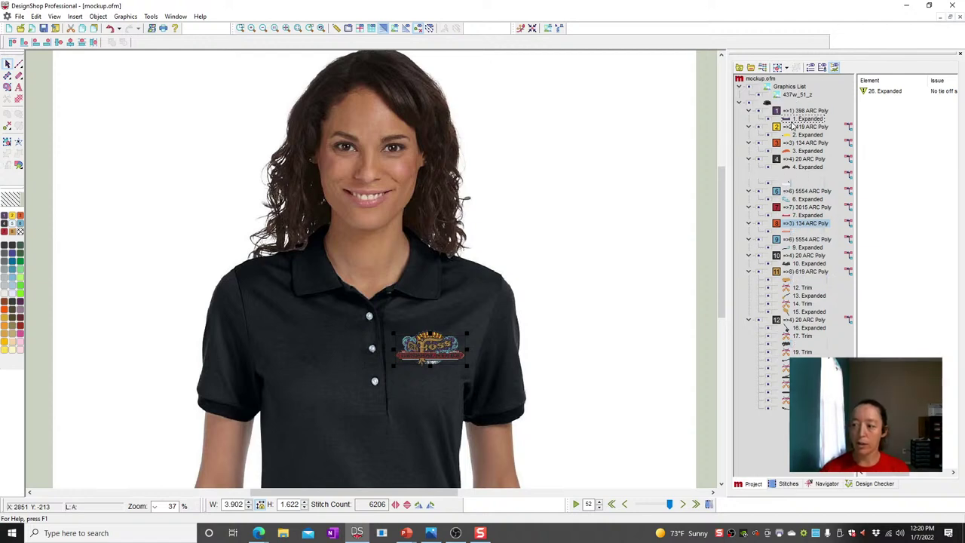
pyautogui.keyDown('ctrl'); pyautogui.click(805, 143); pyautogui.keyUp('ctrl')
pyautogui.keyDown('ctrl'); pyautogui.click(801, 166); pyautogui.keyUp('ctrl')
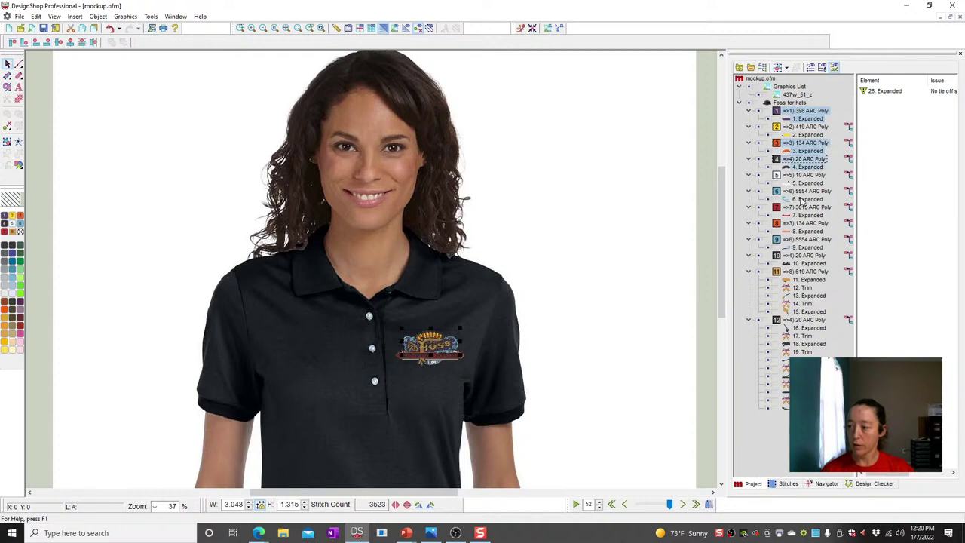
pyautogui.keyDown('ctrl'); pyautogui.click(804, 199); pyautogui.keyUp('ctrl')
pyautogui.keyDown('ctrl'); pyautogui.click(813, 231); pyautogui.keyUp('ctrl')
pyautogui.rightClick(813, 233)
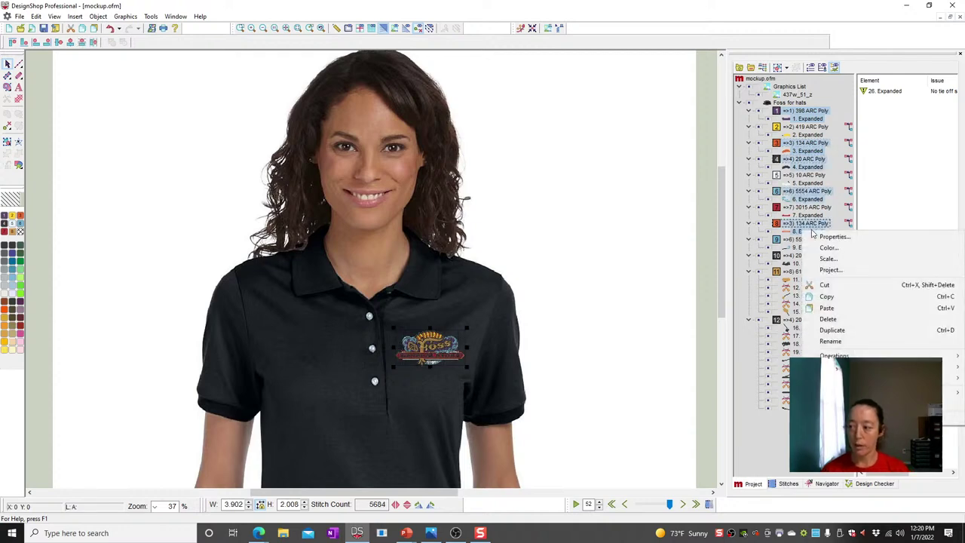
pyautogui.click(799, 119)
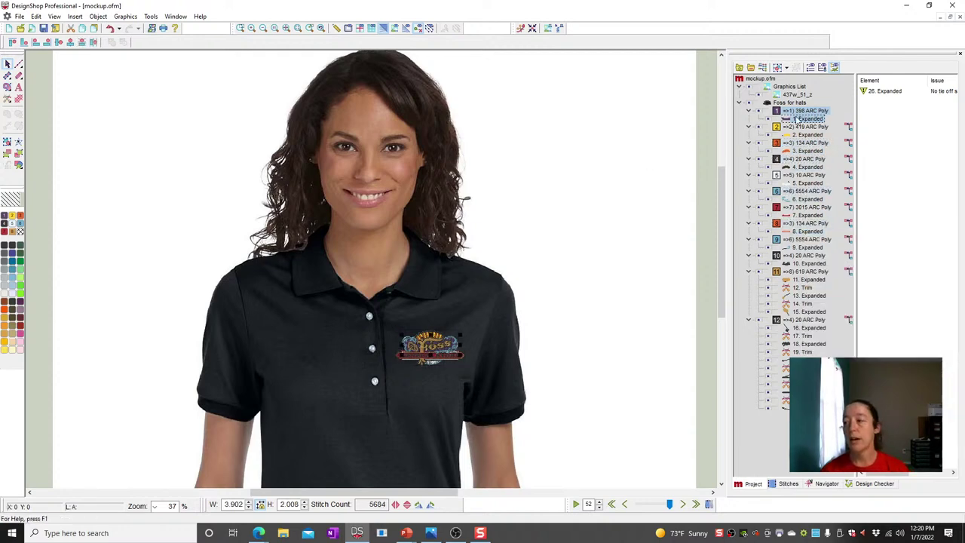
# - Close mockup.ofm without saving and open 1day.ofm from the Designs folder on drive C
pyautogui.click(960, 17)
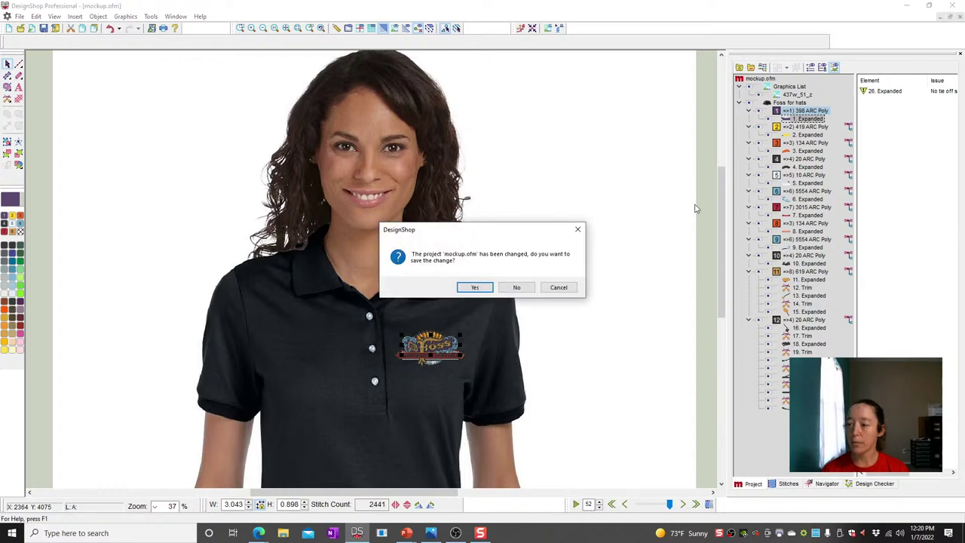
pyautogui.click(518, 288)
pyautogui.click(20, 28)
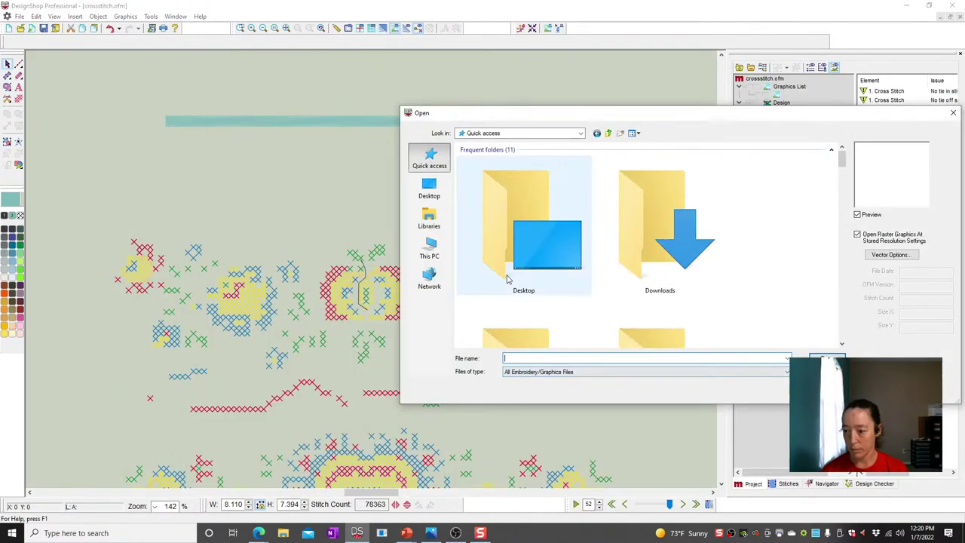
pyautogui.click(433, 255)
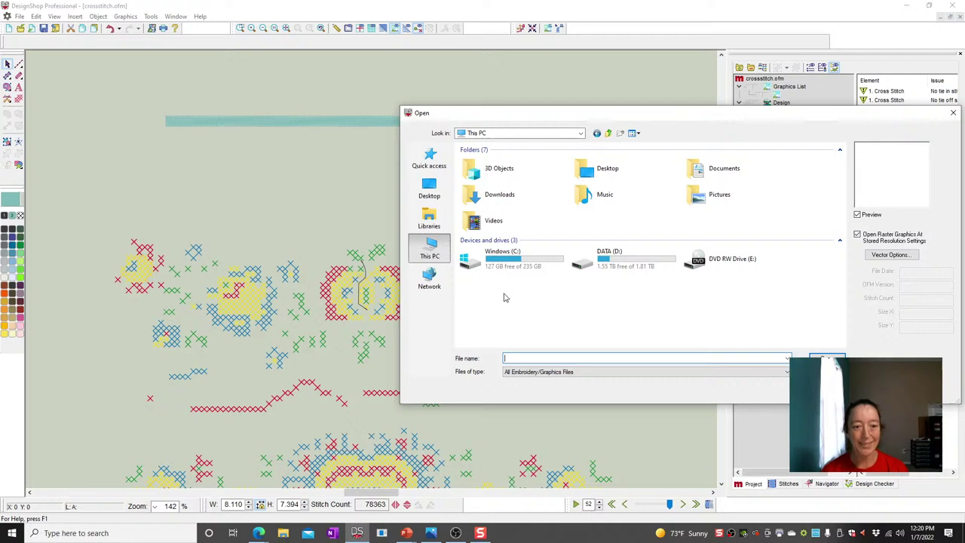
pyautogui.doubleClick(504, 256)
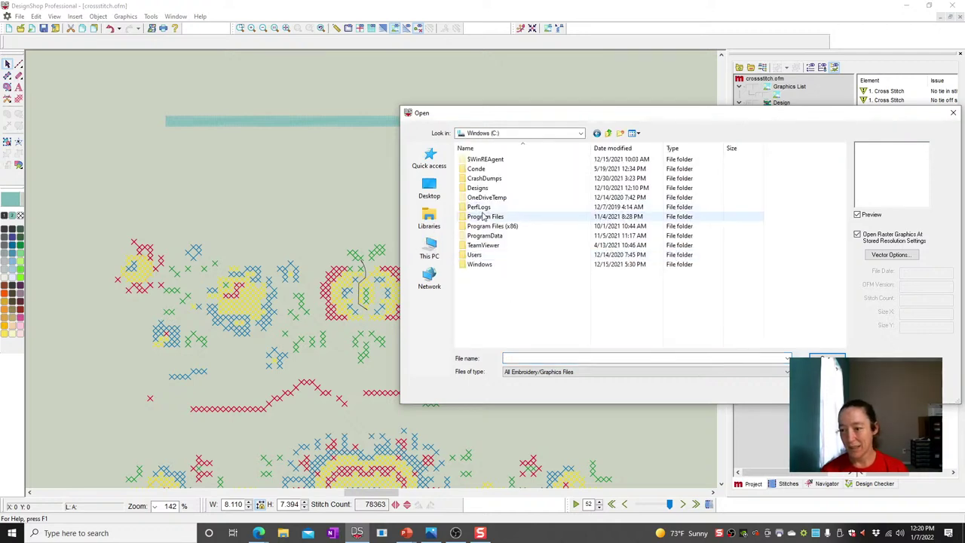
pyautogui.doubleClick(488, 189)
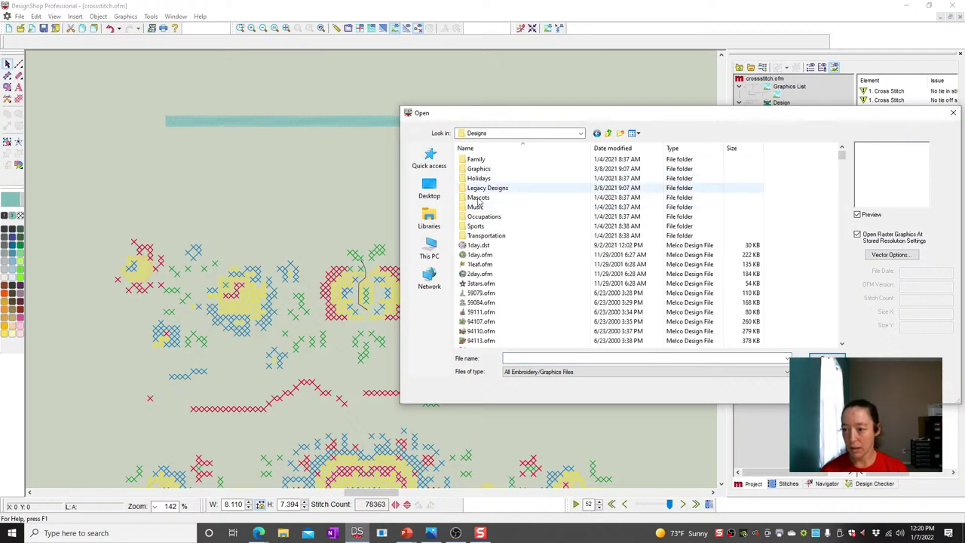
pyautogui.doubleClick(480, 255)
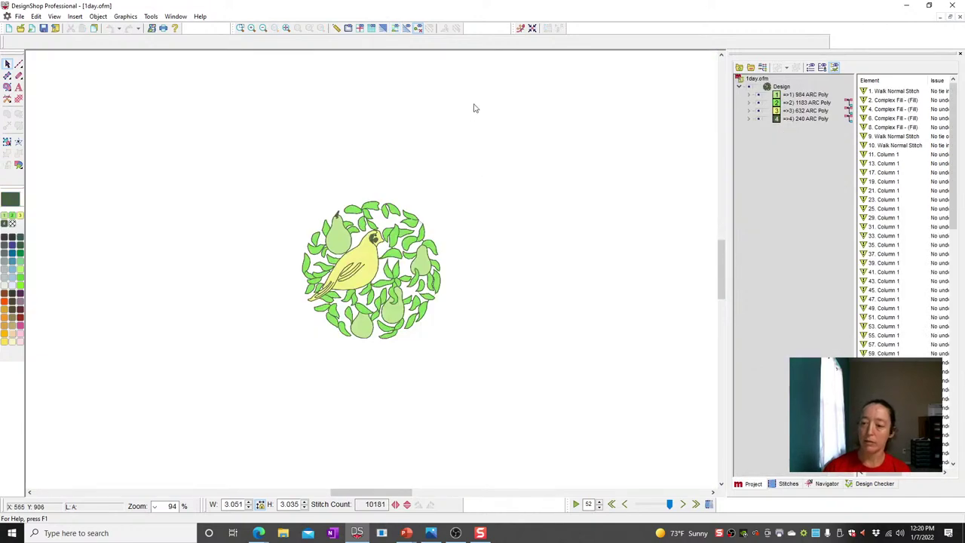
# - Hide the design checker's issue list and expand the first color block, 984 ARC Poly, in the project tree
pyautogui.click(835, 67)
pyautogui.click(749, 94)
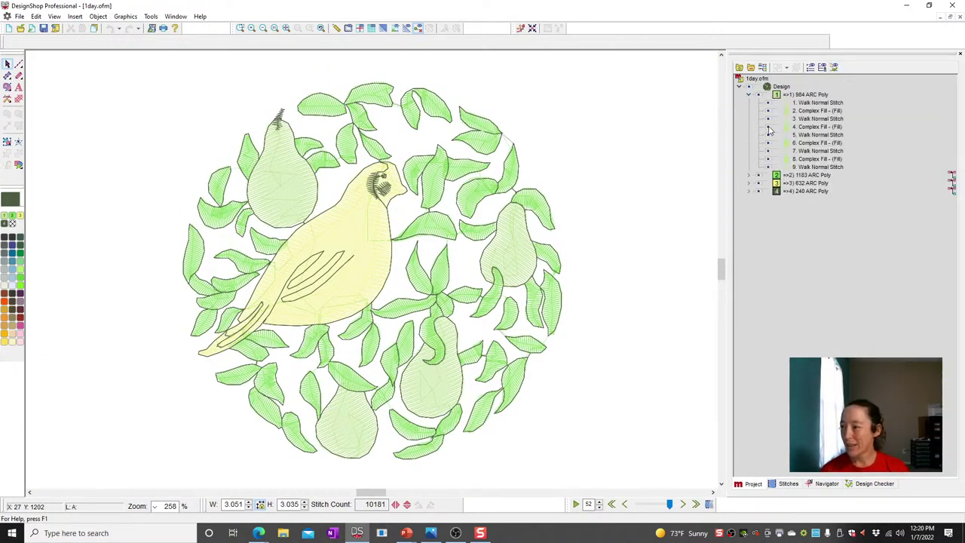
pyautogui.click(797, 112)
pyautogui.click(583, 218)
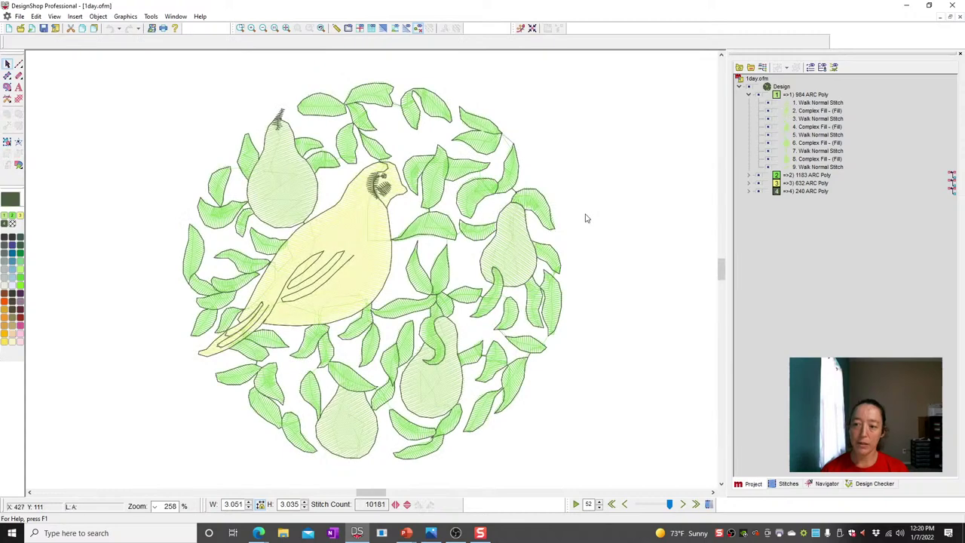
# - Display the design with realistic stitches and try selecting the upper pear and bird fills together
pyautogui.click(386, 29)
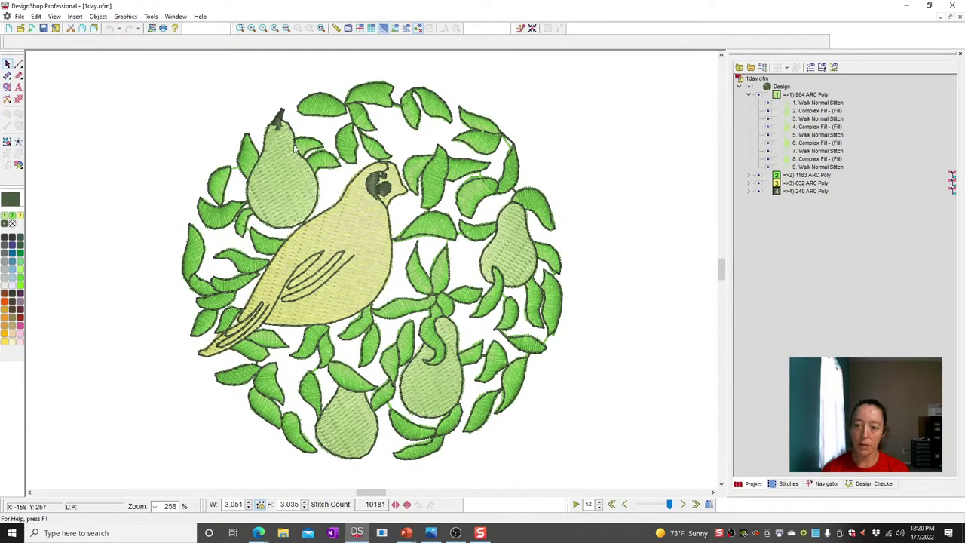
pyautogui.click(291, 179)
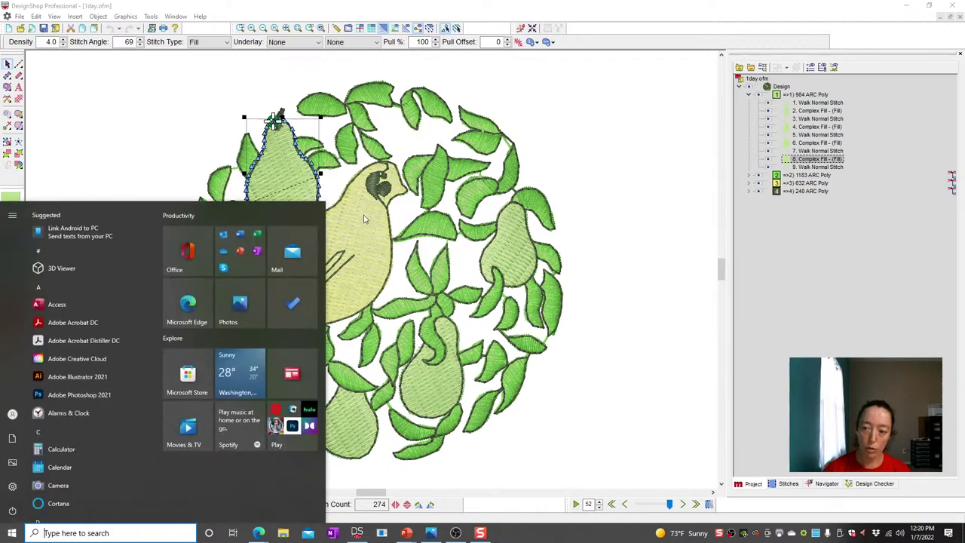
pyautogui.press('Escape')
pyautogui.click(284, 173)
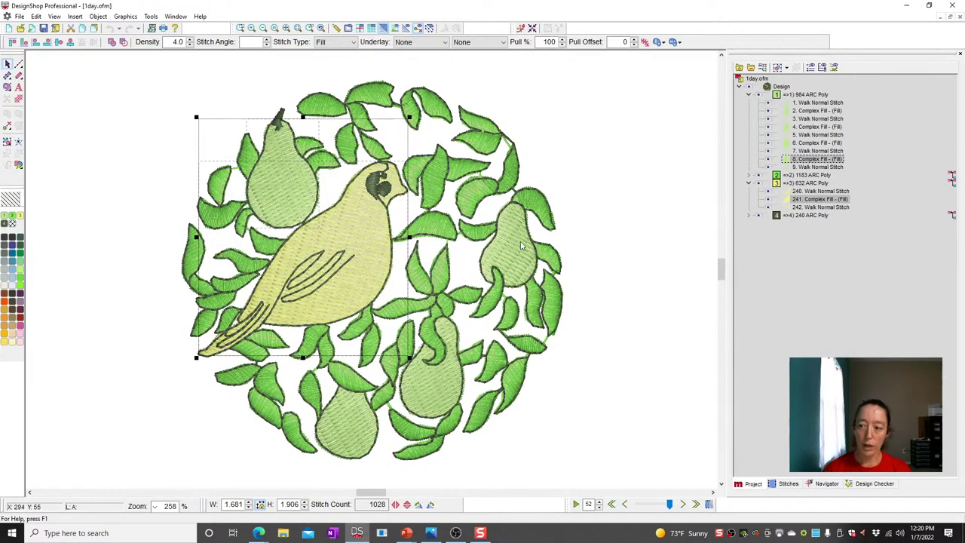
pyautogui.click(605, 162)
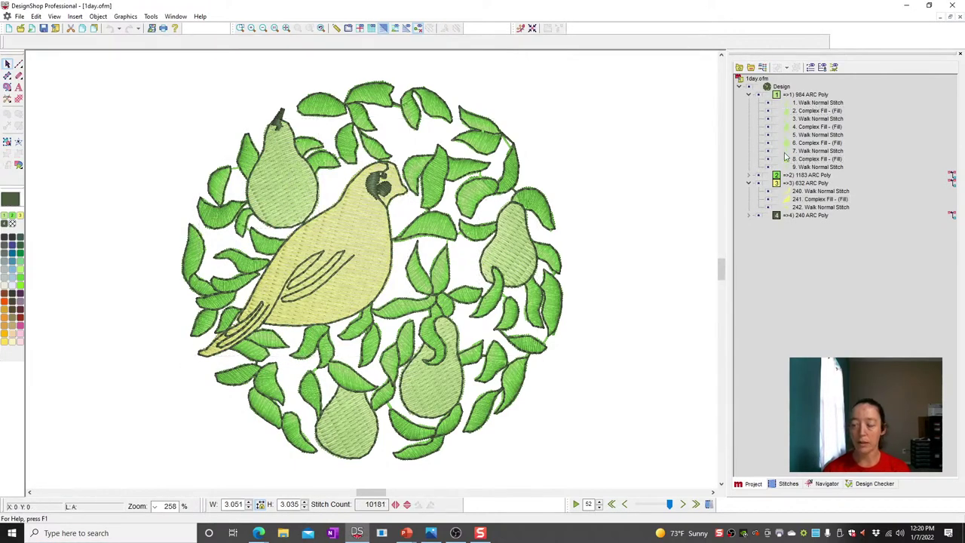
# - Select every element of the same type as Complex Fill element 2
pyautogui.rightClick(821, 113)
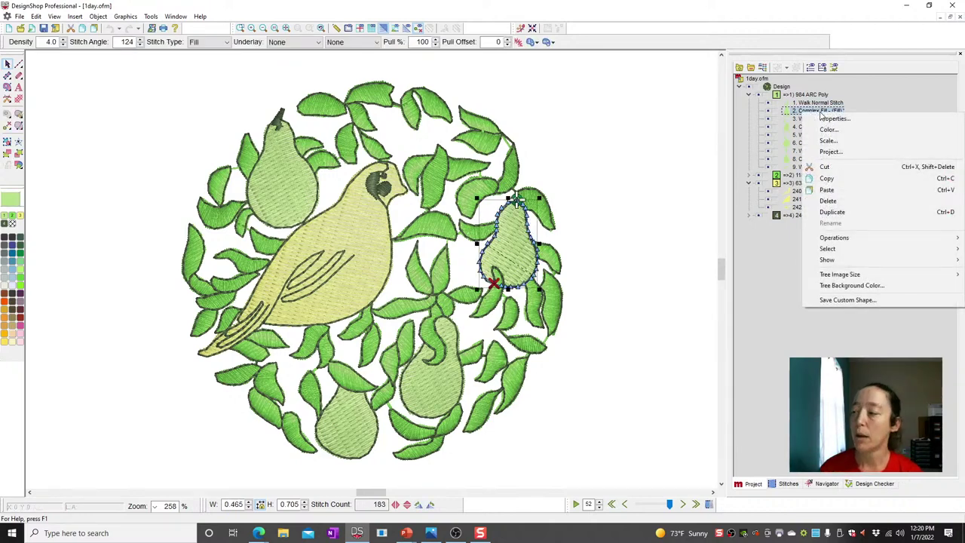
pyautogui.click(803, 113)
pyautogui.rightClick(803, 113)
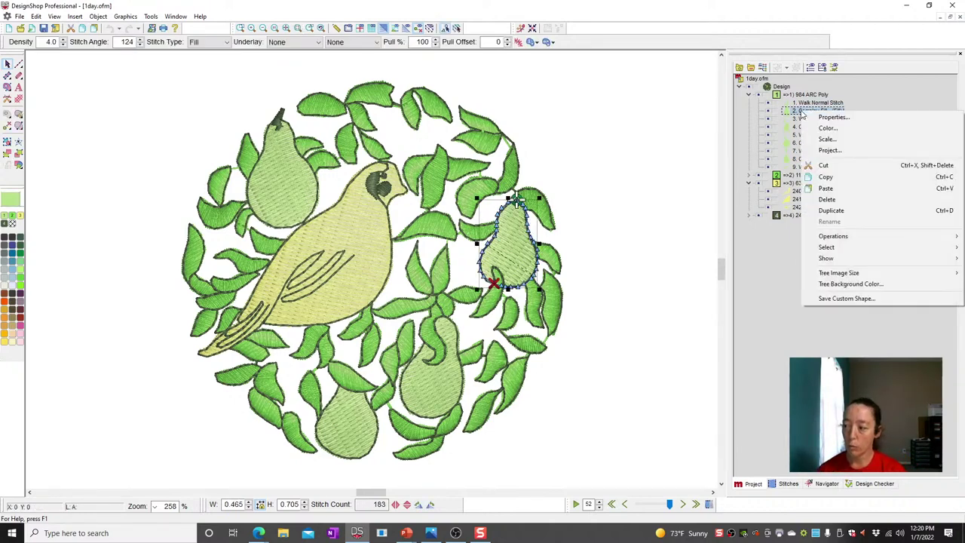
pyautogui.moveTo(847, 248)
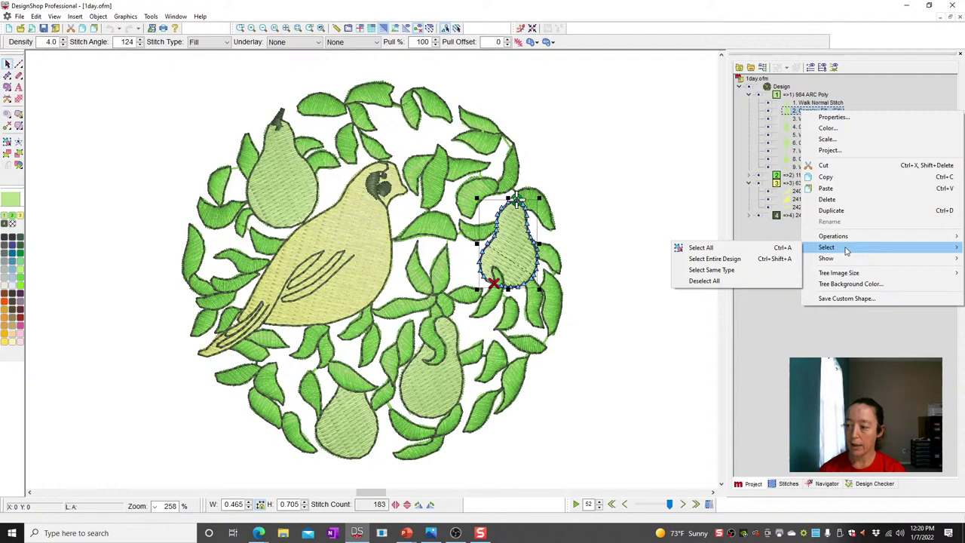
pyautogui.click(700, 270)
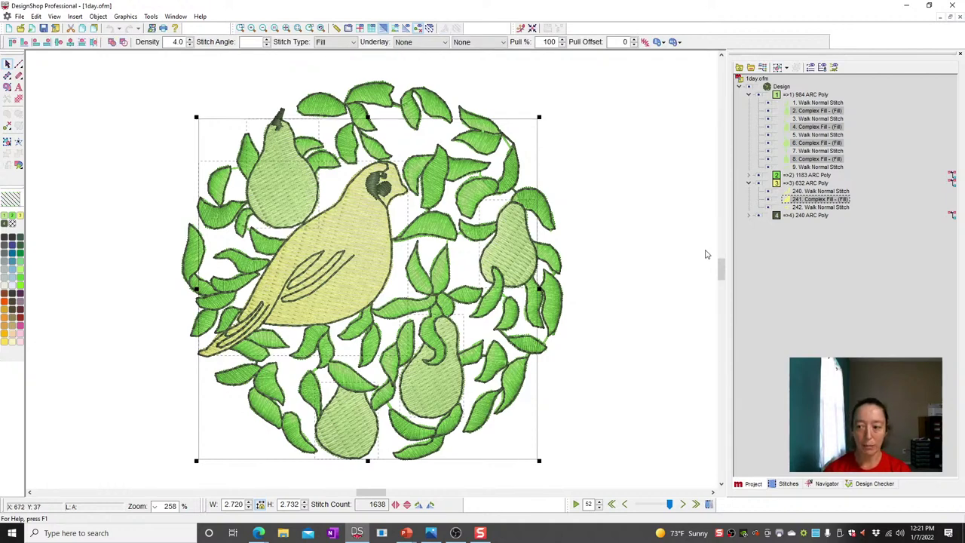
# - Set the fill density of all the selected Complex Fill elements to 3.7 pt in their object properties
pyautogui.click(750, 217)
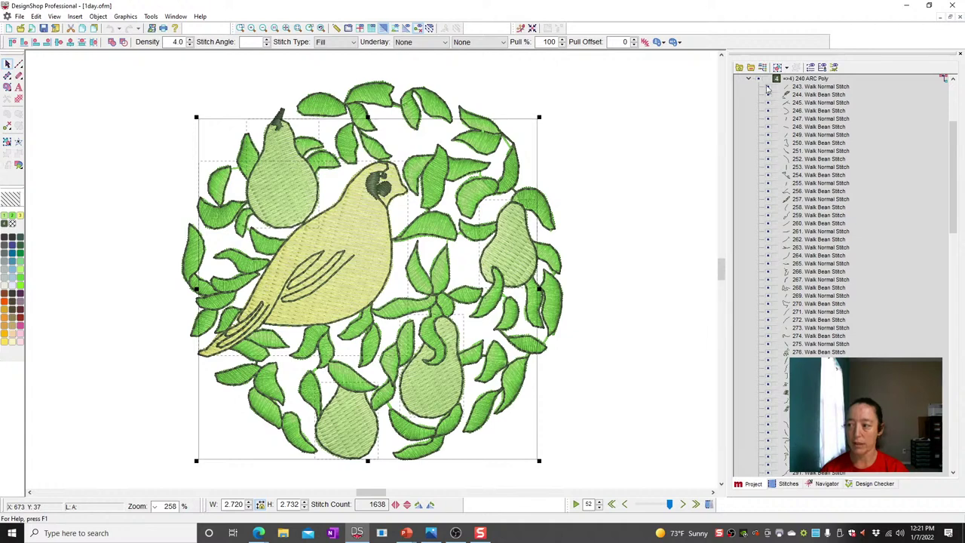
pyautogui.click(750, 80)
pyautogui.rightClick(360, 227)
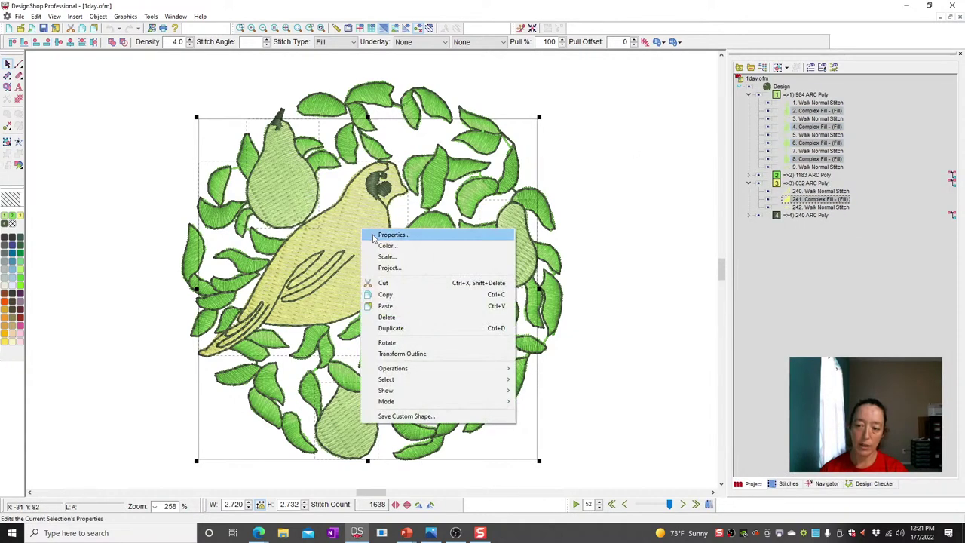
pyautogui.click(482, 236)
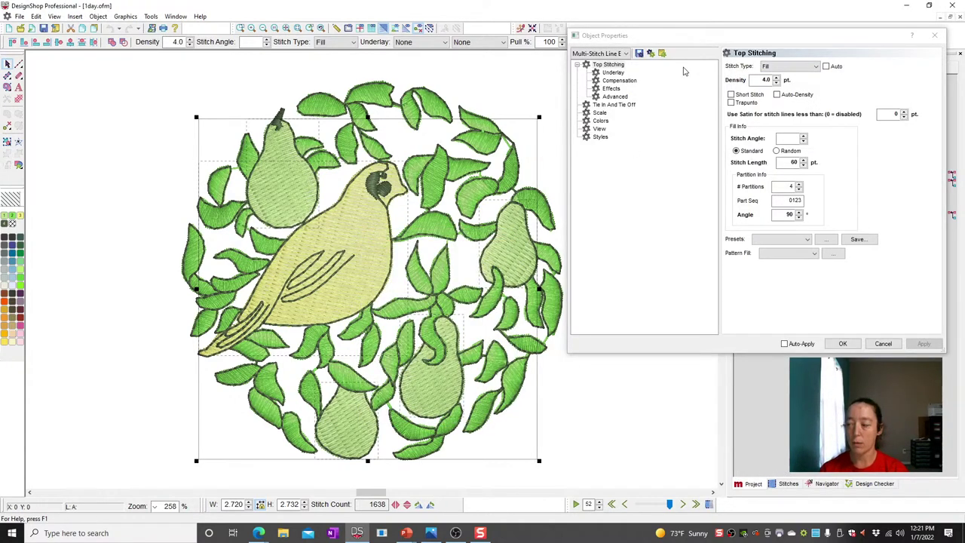
pyautogui.click(776, 82)
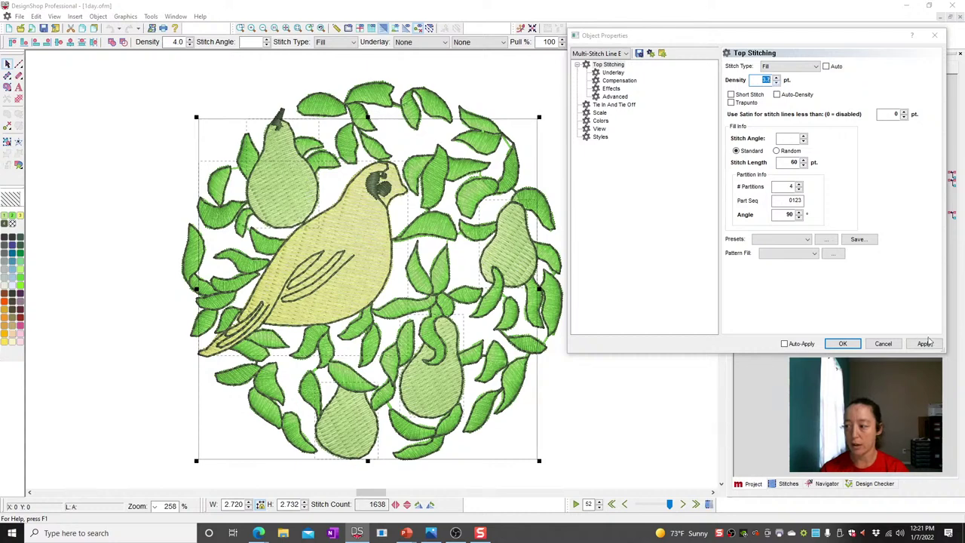
pyautogui.click(925, 343)
pyautogui.click(754, 225)
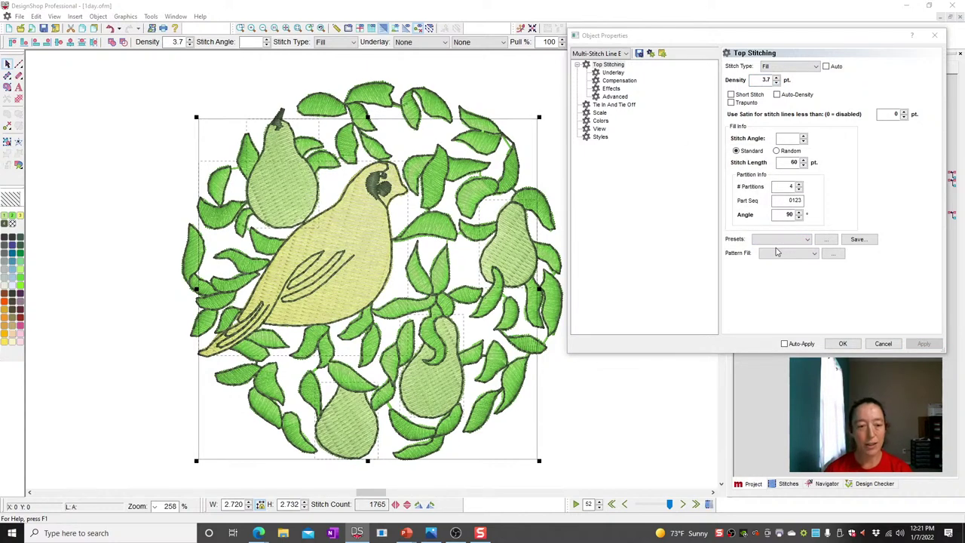
pyautogui.click(839, 345)
# - Select every element of the same type as Walk Normal Stitch element 3, and clear the selection after viewing it
pyautogui.click(820, 119)
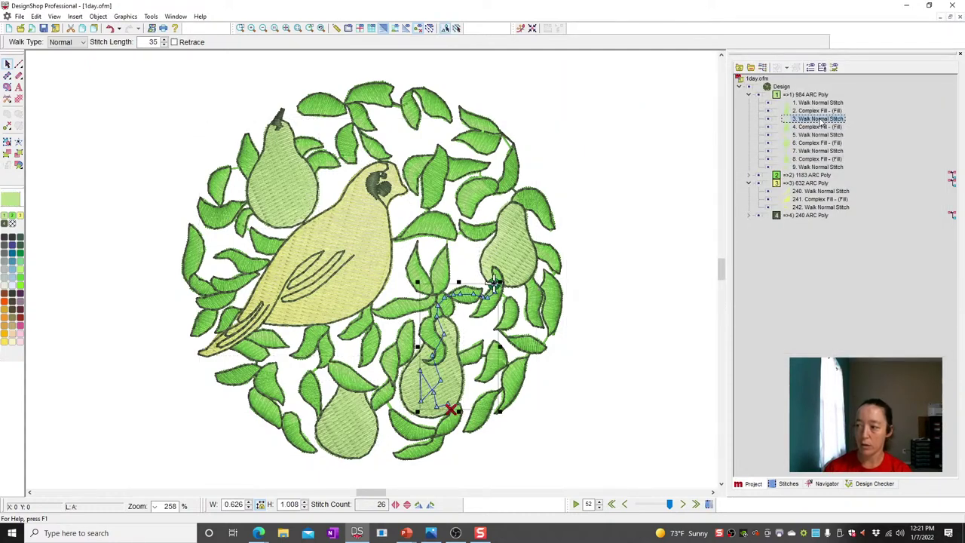
pyautogui.rightClick(821, 119)
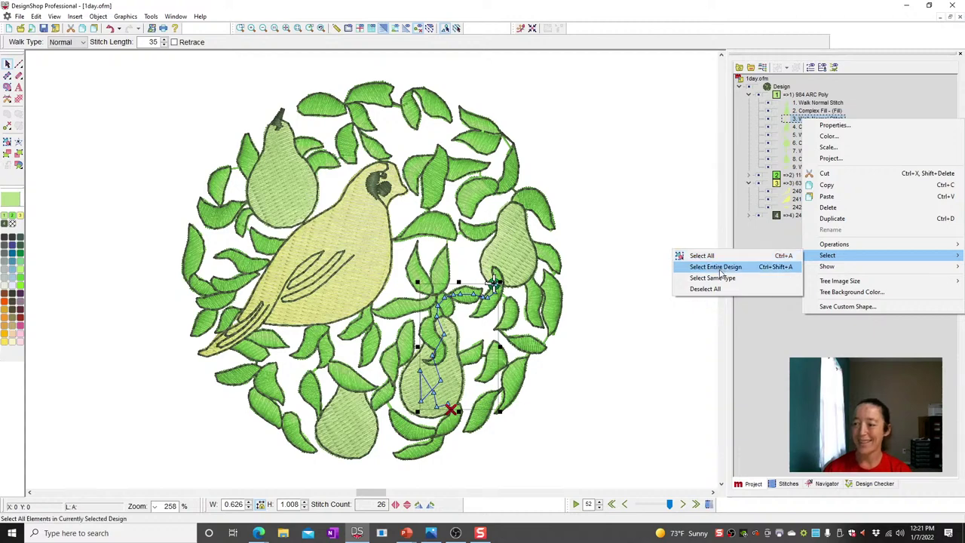
pyautogui.click(723, 282)
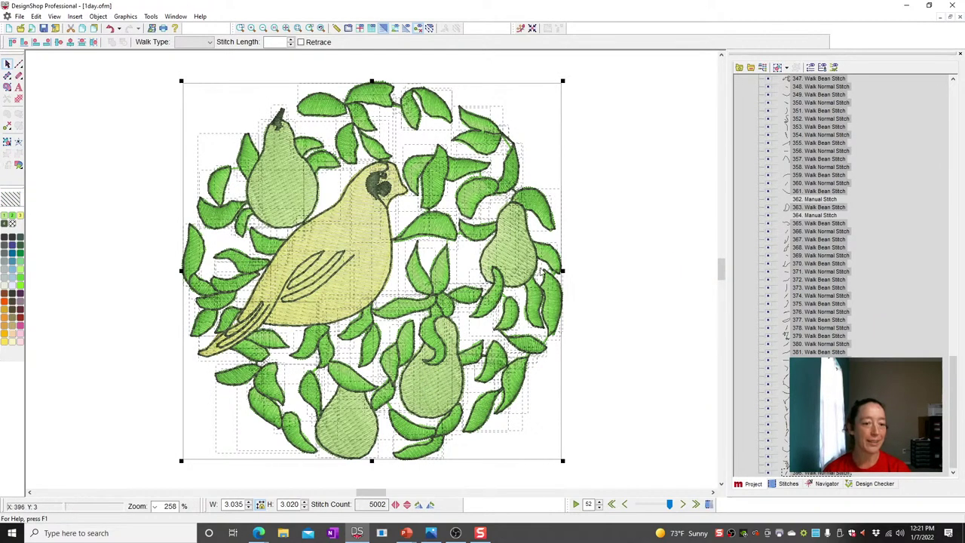
pyautogui.click(56, 292)
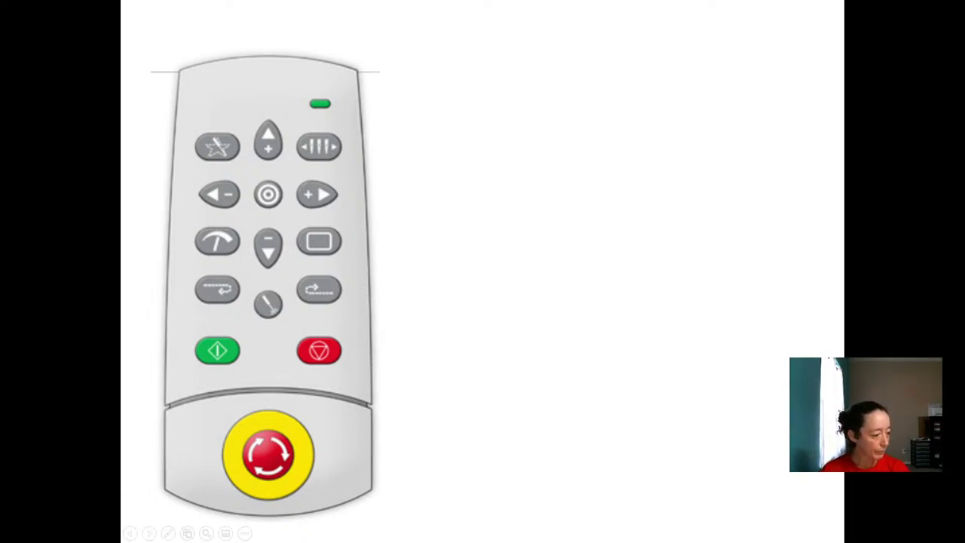
pyautogui.click(248, 422)
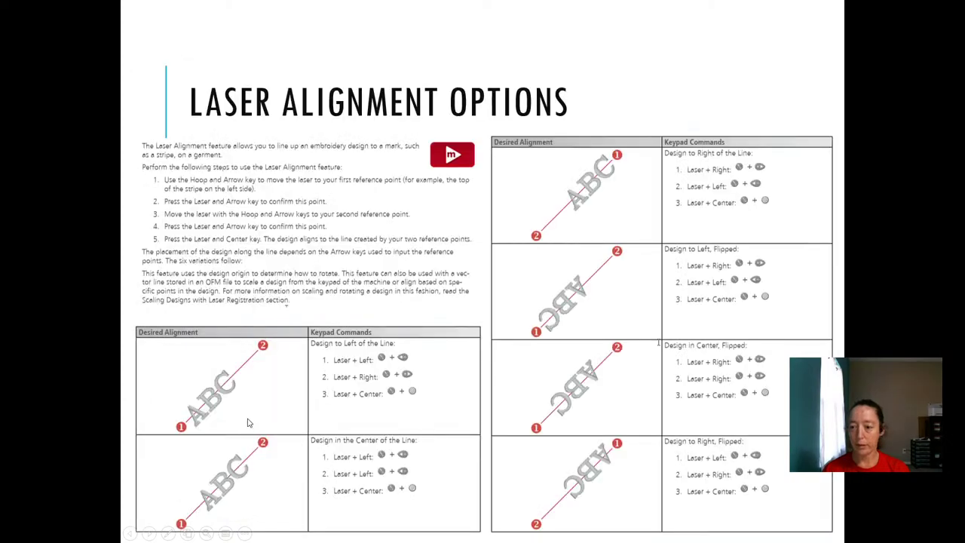
pyautogui.click(248, 420)
pyautogui.click(250, 420)
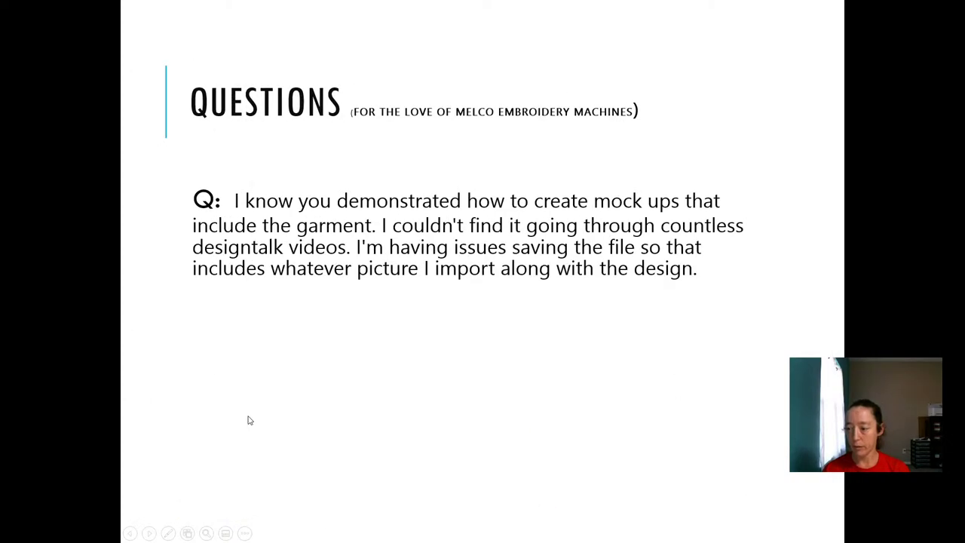
pyautogui.click(250, 420)
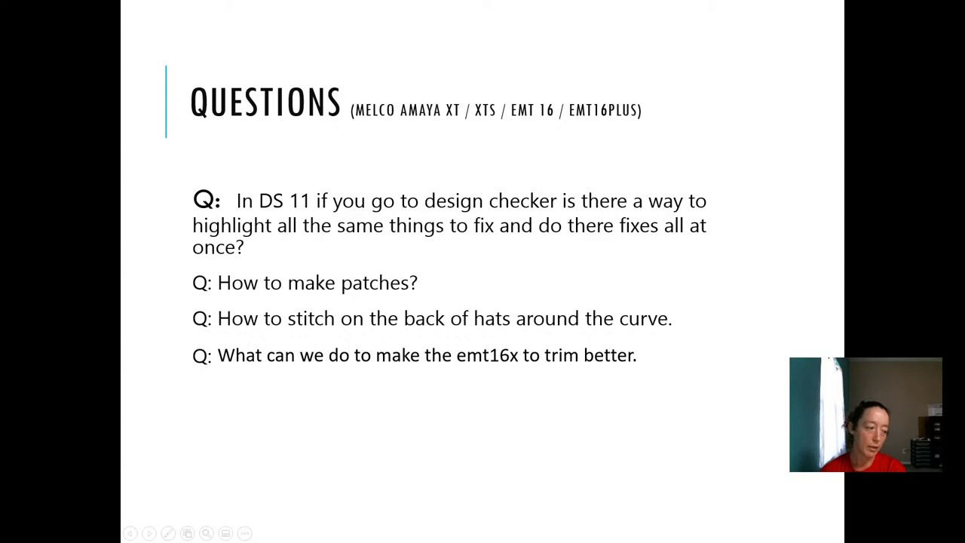
# - Switch to DesignShop Professional and open the recent design mockup.ofm to inspect the logo on the polo shirt
pyautogui.hotkey('alt', 'Tab')
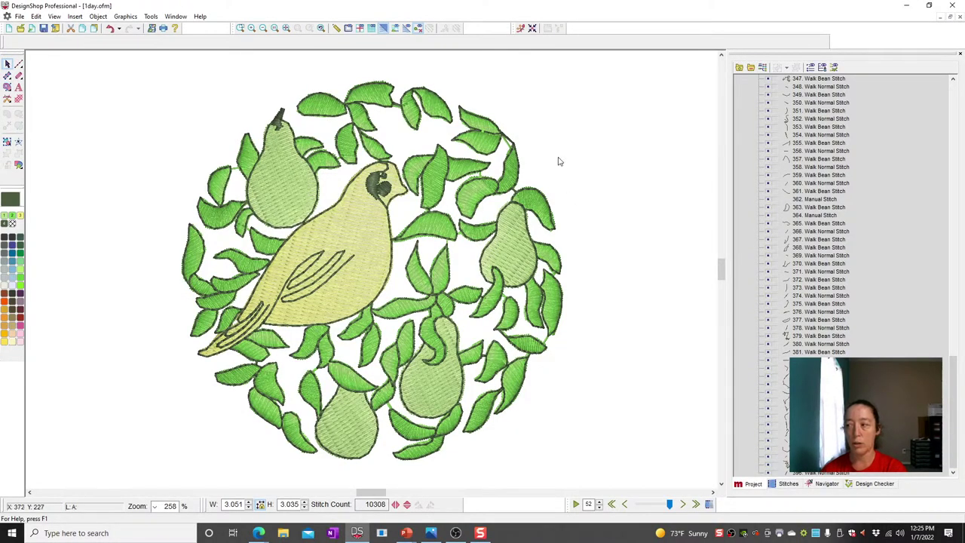
pyautogui.click(16, 16)
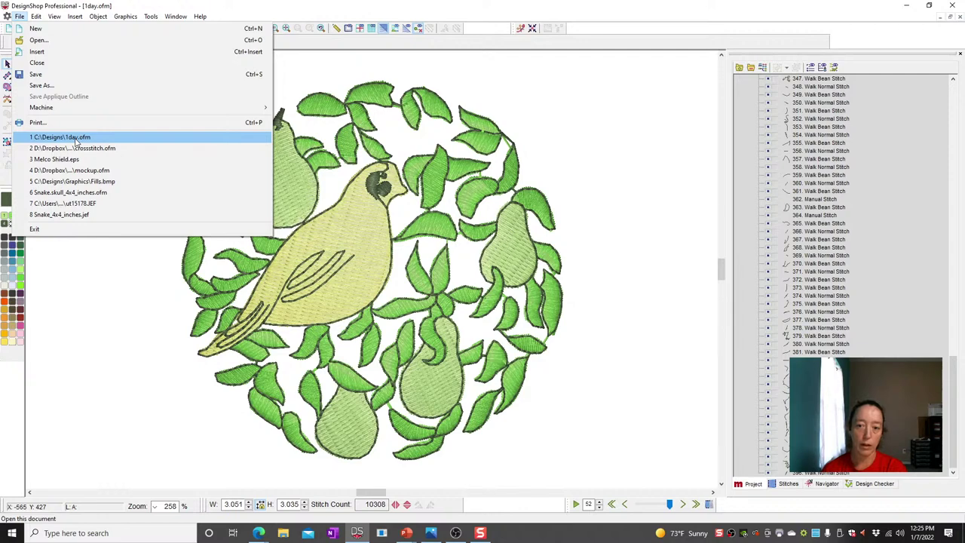
pyautogui.click(97, 177)
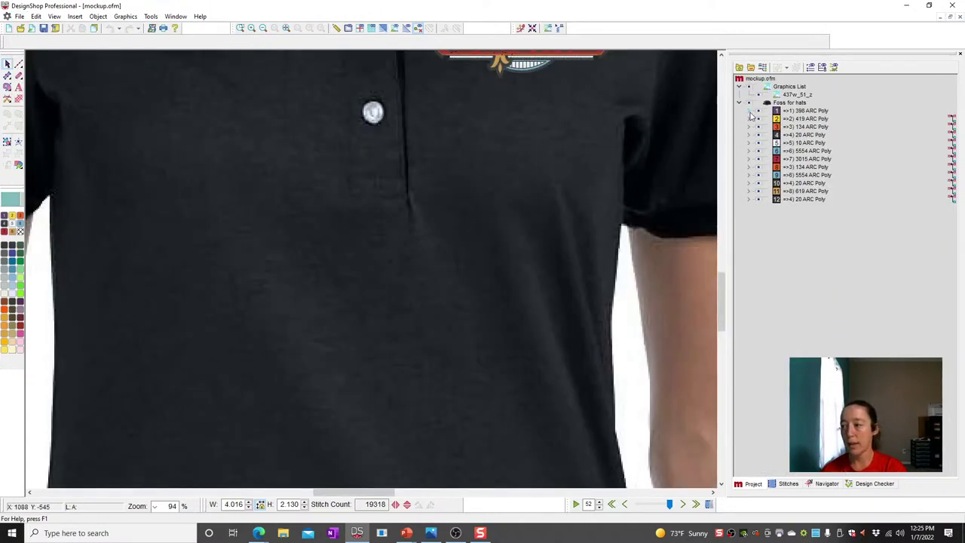
pyautogui.click(252, 28)
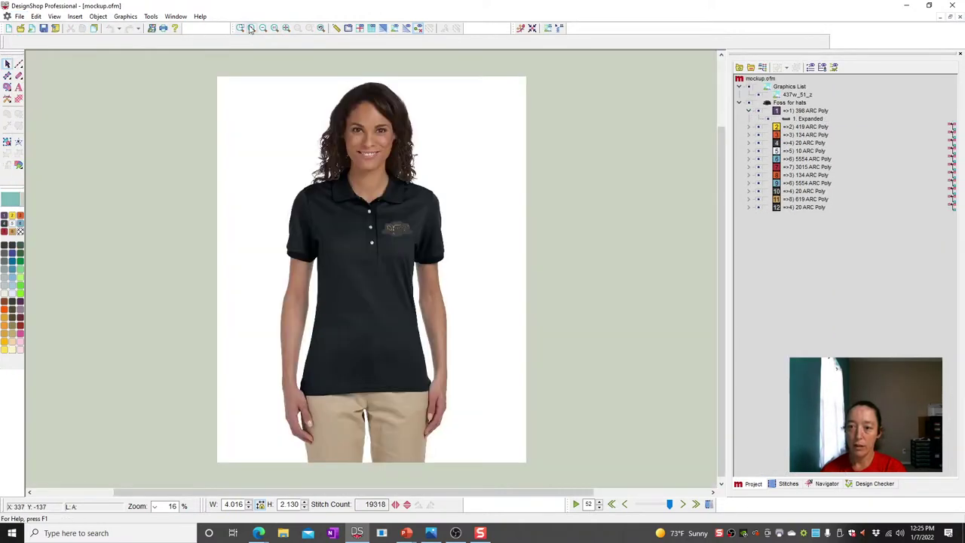
pyautogui.moveTo(372, 214); pyautogui.dragTo(424, 246)
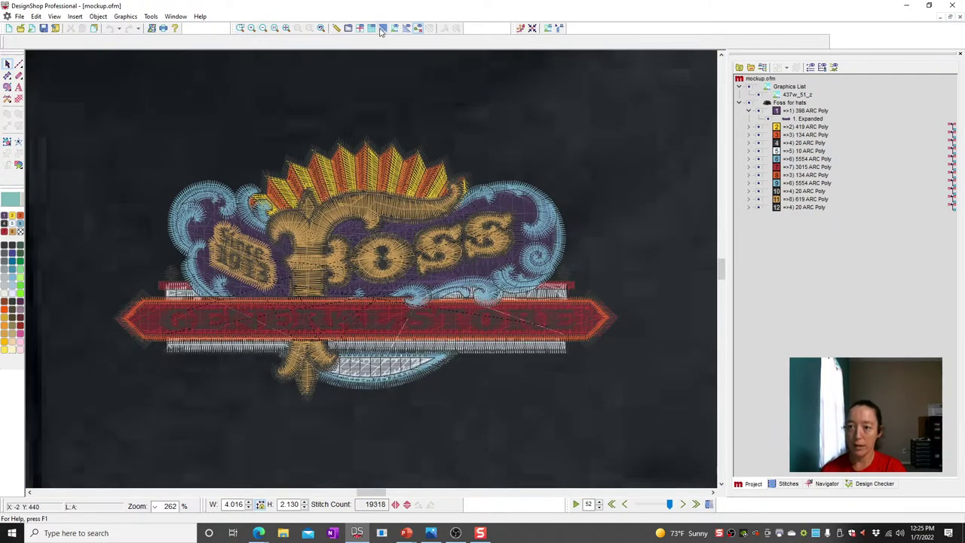
# - Inspect the Expanded elements in the first three color blocks by selecting each one in turn
pyautogui.click(802, 119)
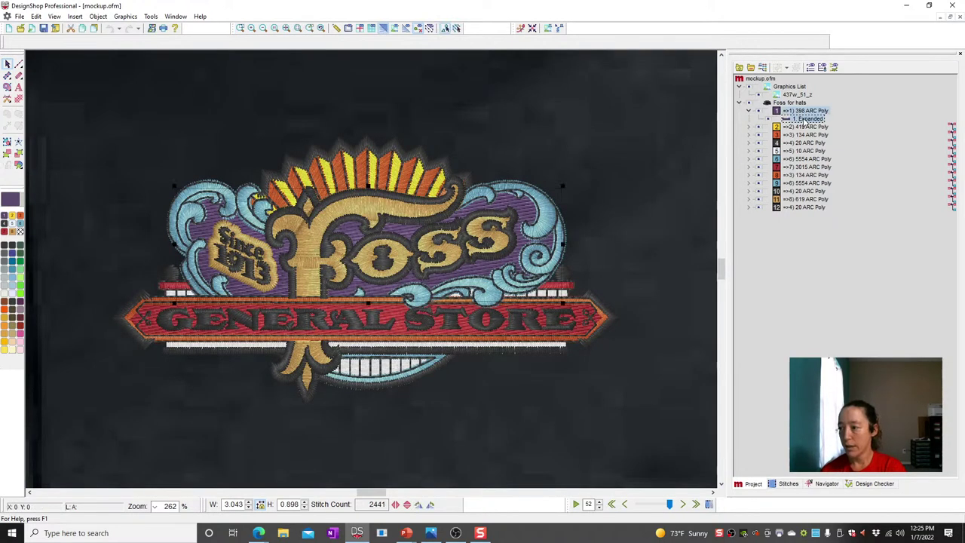
pyautogui.click(749, 126)
pyautogui.click(794, 135)
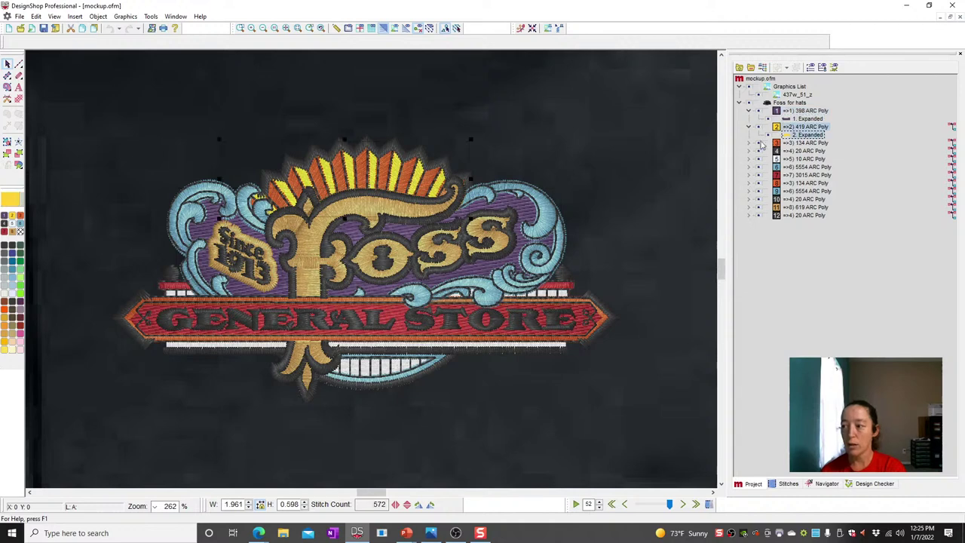
pyautogui.click(749, 143)
pyautogui.click(809, 151)
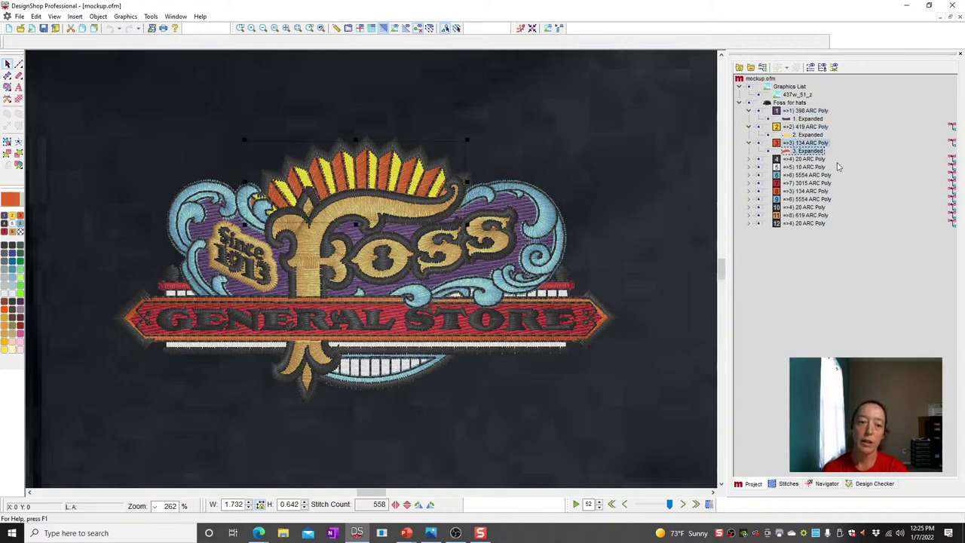
# - Show the design checker's issue list beside the project tree and locate the flagged element 26 from its entry
pyautogui.click(834, 68)
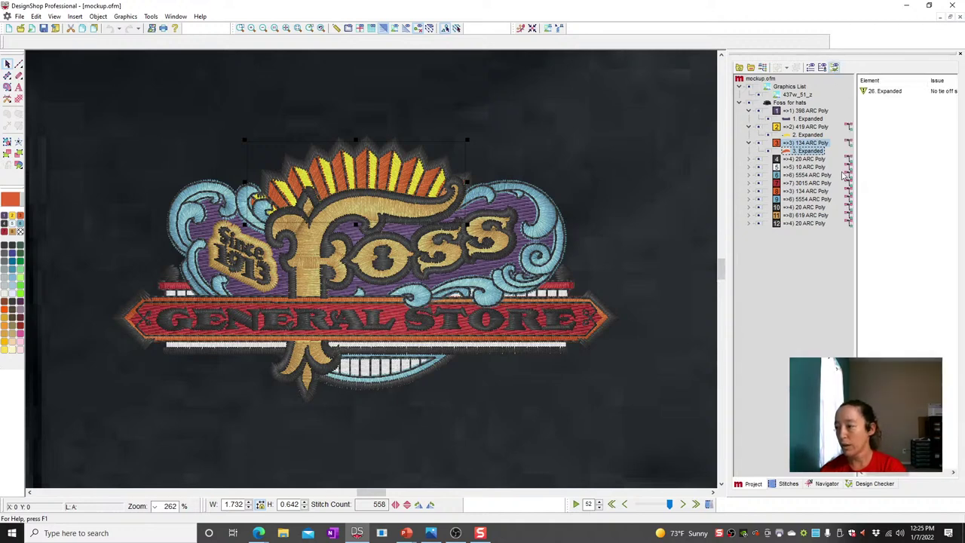
pyautogui.click(898, 92)
pyautogui.moveTo(859, 189); pyautogui.dragTo(803, 189)
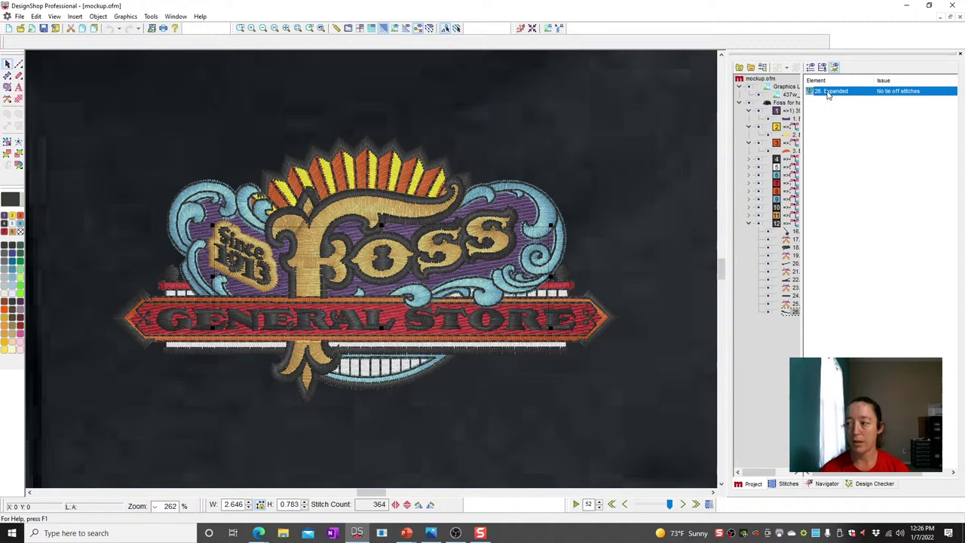
pyautogui.rightClick(793, 313)
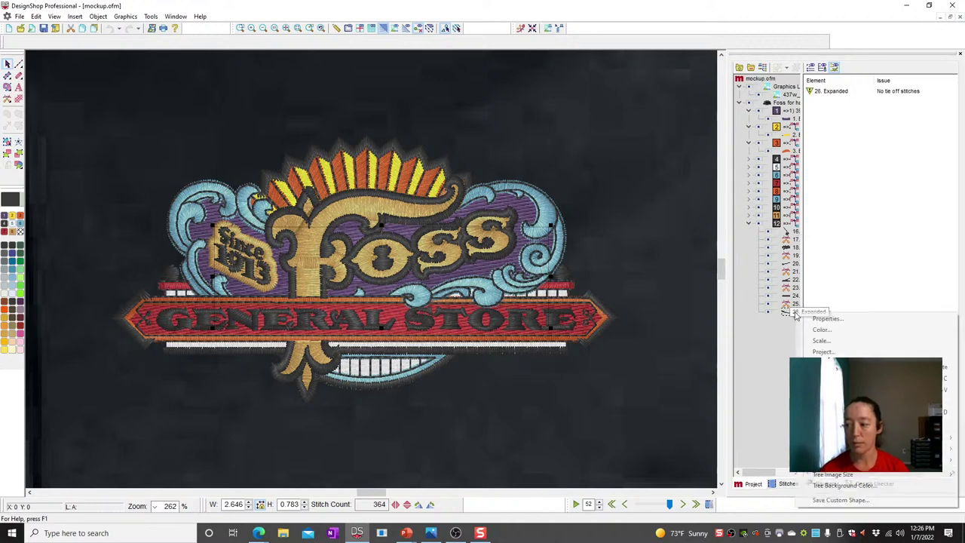
# - Switch to the open 1day.ofm design and review its design checker issue list
pyautogui.click(176, 16)
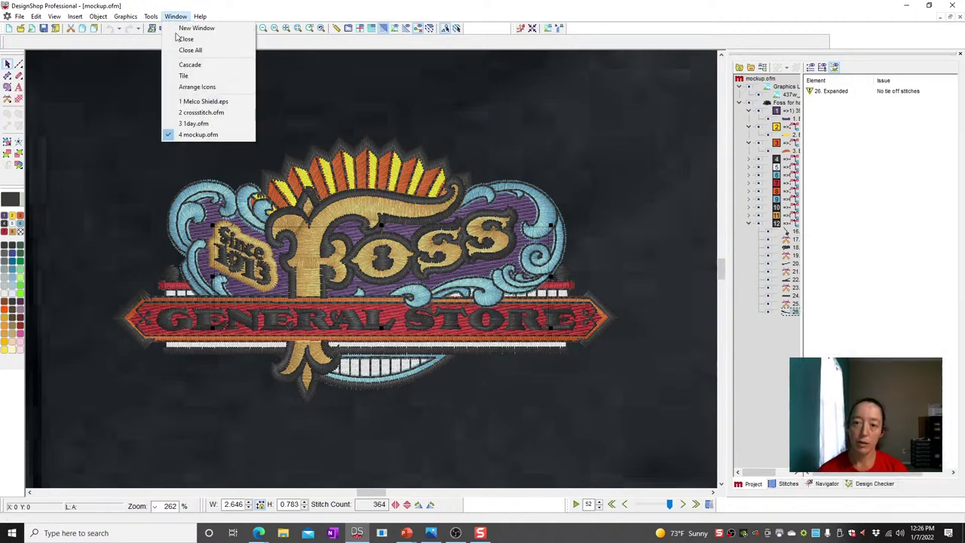
pyautogui.click(198, 126)
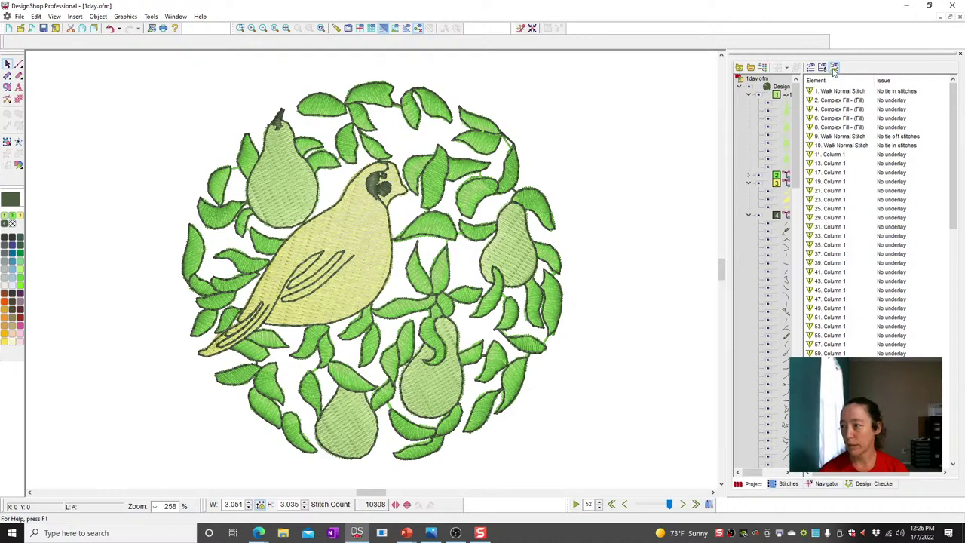
pyautogui.scroll(-14, 870, 257)
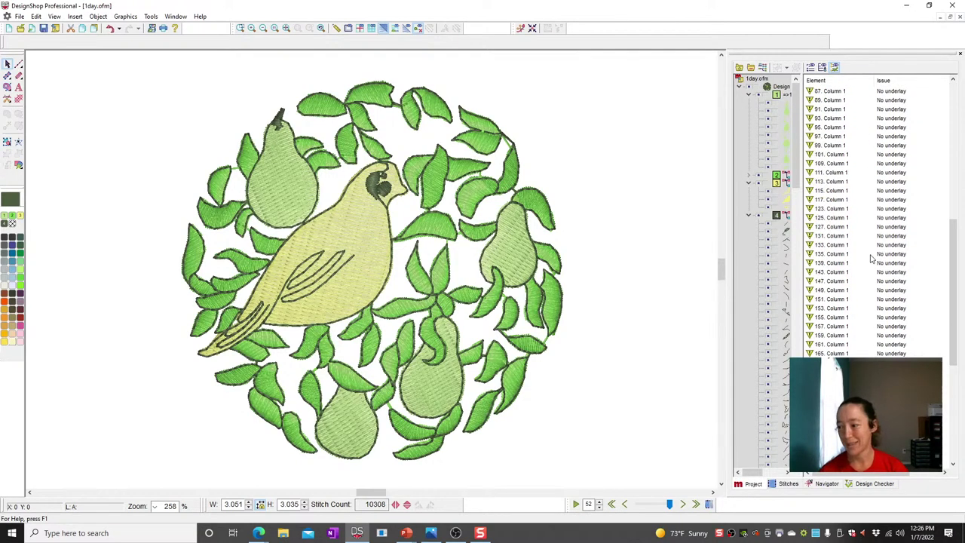
pyautogui.scroll(13, 816, 197)
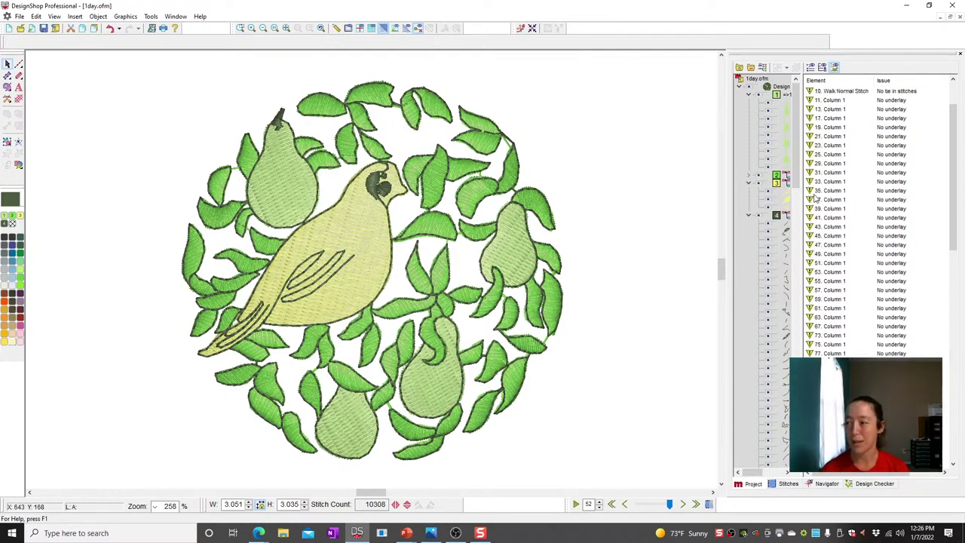
pyautogui.scroll(2, 833, 140)
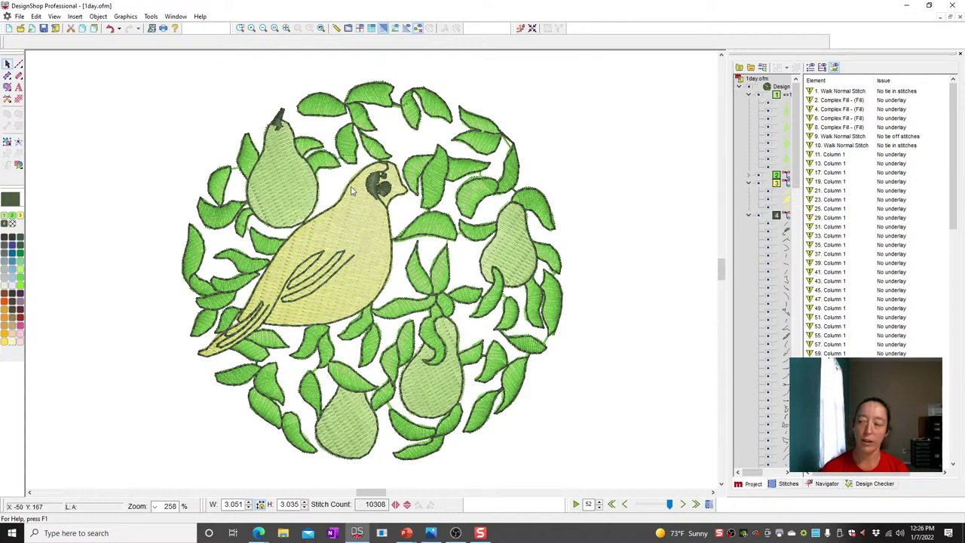
# - Enable tie in, tie off and auto trim for Walk Normal Stitch element 1, flagged in the design checker's list
pyautogui.click(899, 92)
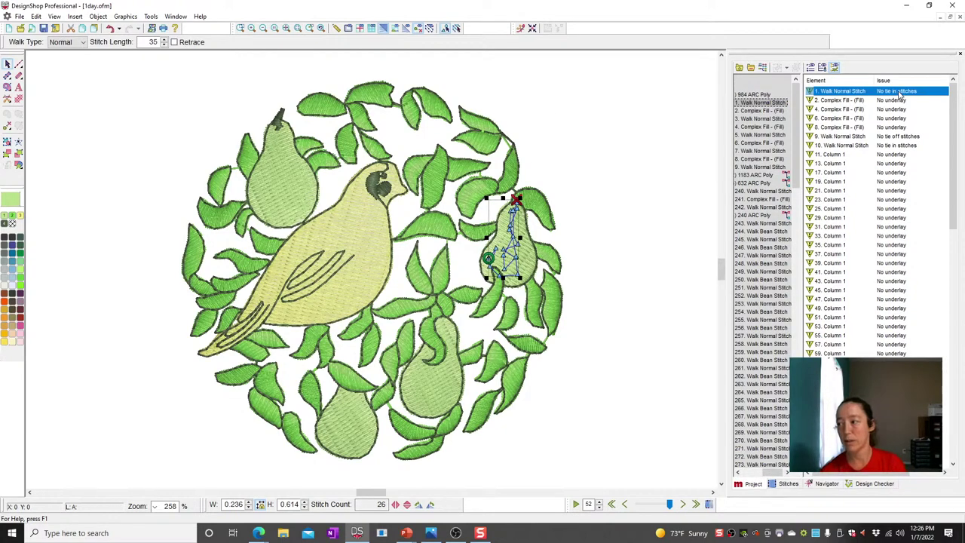
pyautogui.rightClick(768, 102)
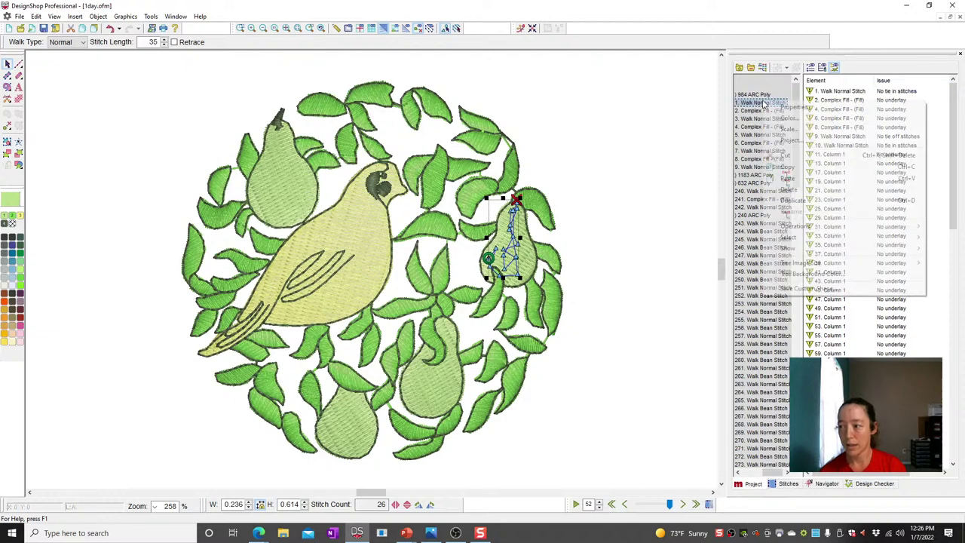
pyautogui.click(792, 107)
pyautogui.click(615, 72)
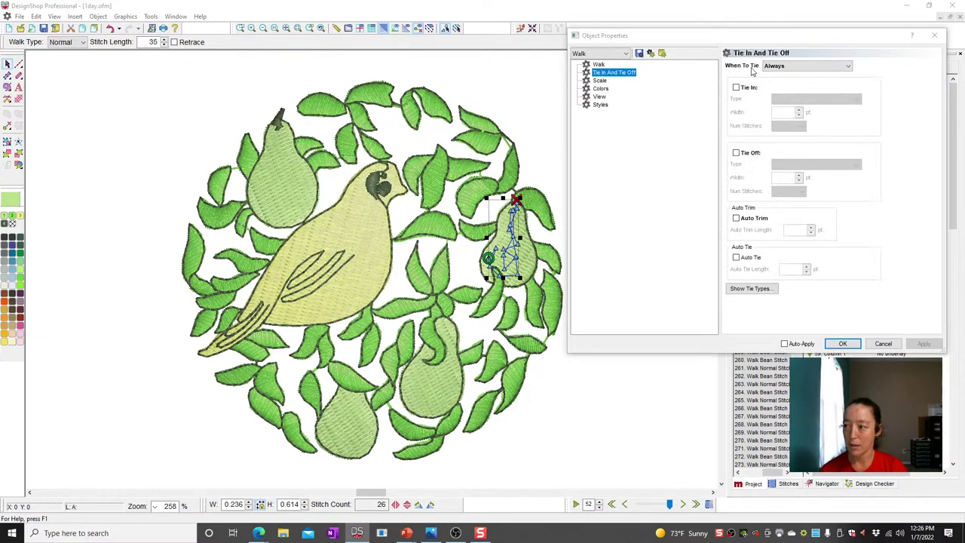
pyautogui.click(742, 87)
pyautogui.click(756, 219)
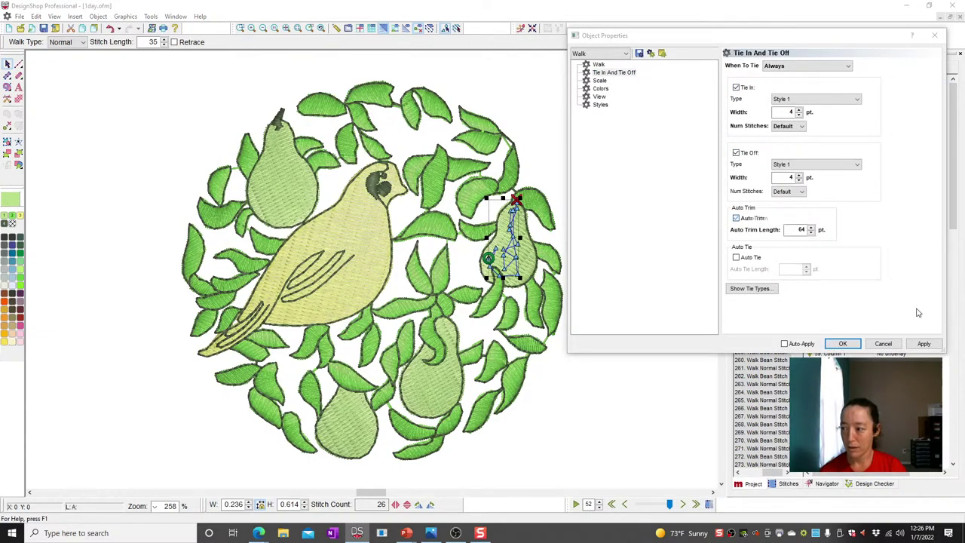
pyautogui.click(923, 344)
pyautogui.click(843, 344)
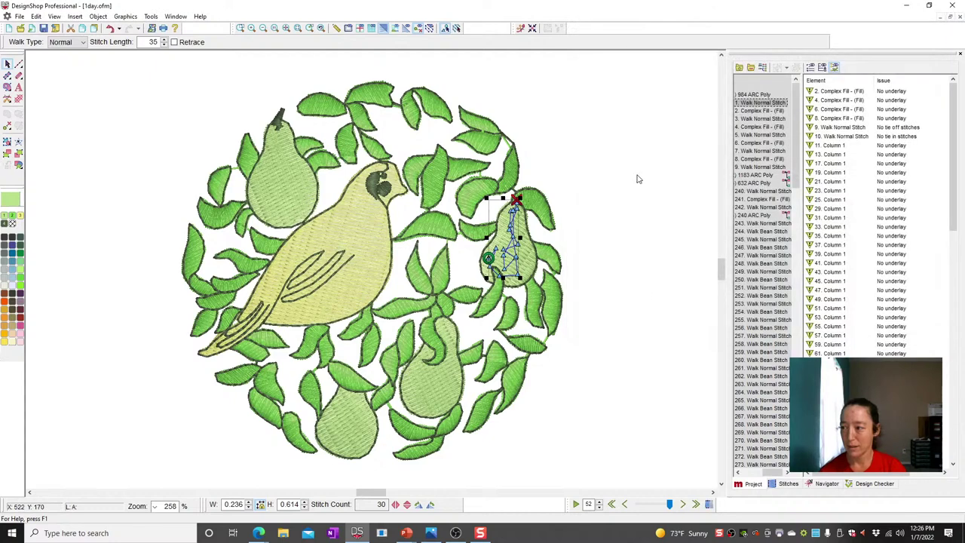
# - Select together the walk stitch elements flagged for missing tie-in or tie-off stitches in the design checker's issue list
pyautogui.click(836, 127)
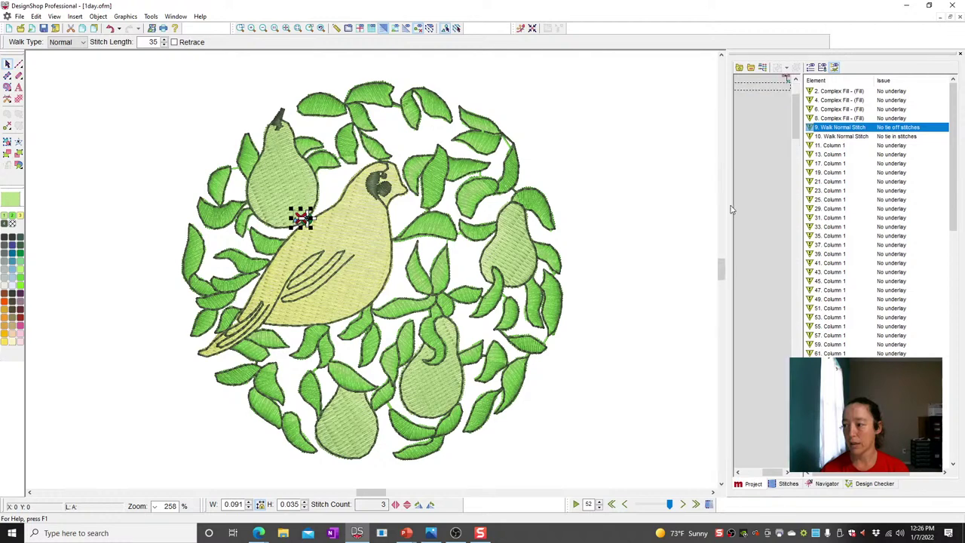
pyautogui.keyDown('shift'); pyautogui.click(832, 139); pyautogui.keyUp('shift')
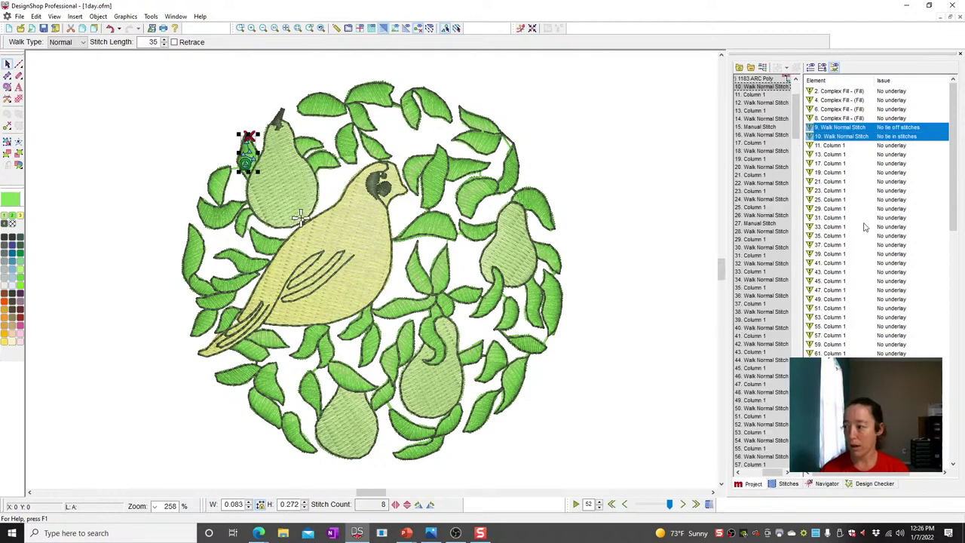
pyautogui.scroll(-15, 882, 282)
pyautogui.scroll(-8, 878, 282)
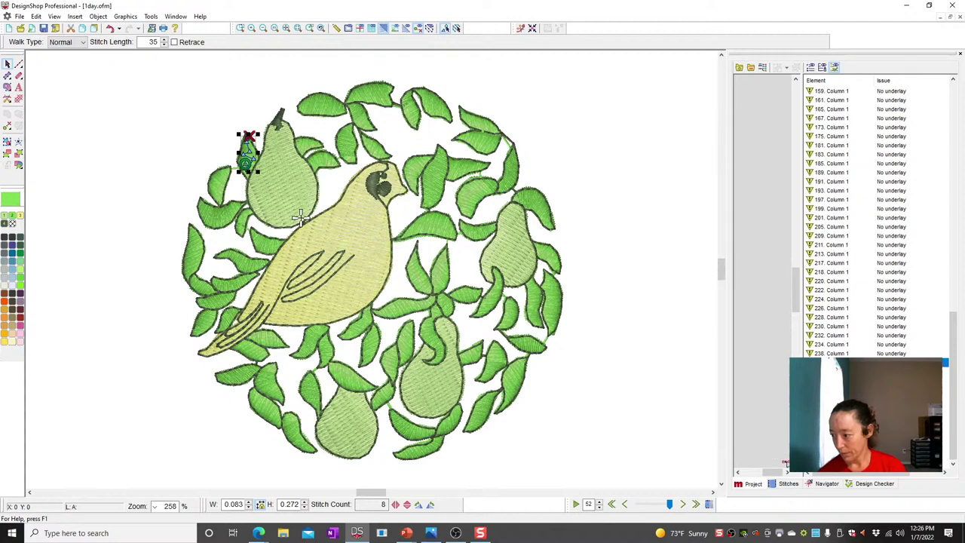
pyautogui.click(350, 257)
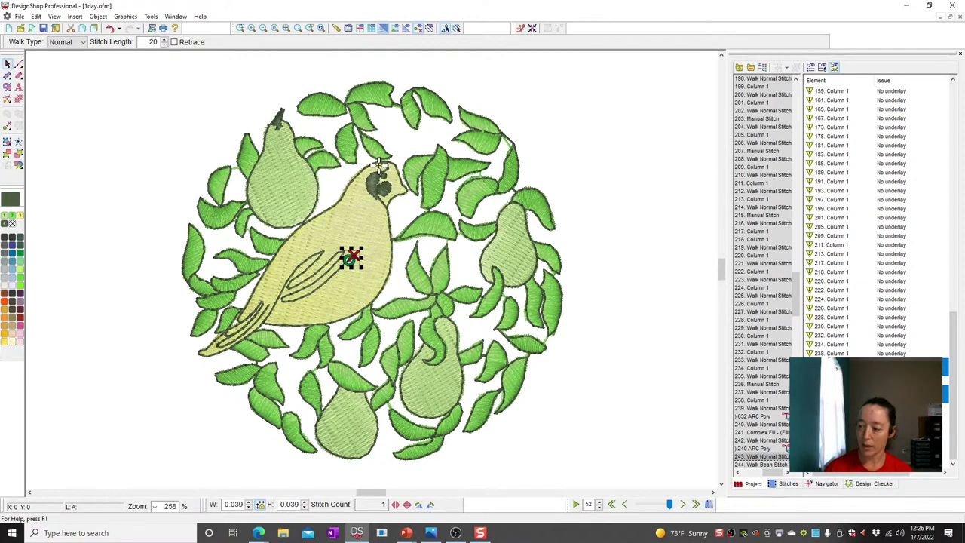
pyautogui.click(758, 408)
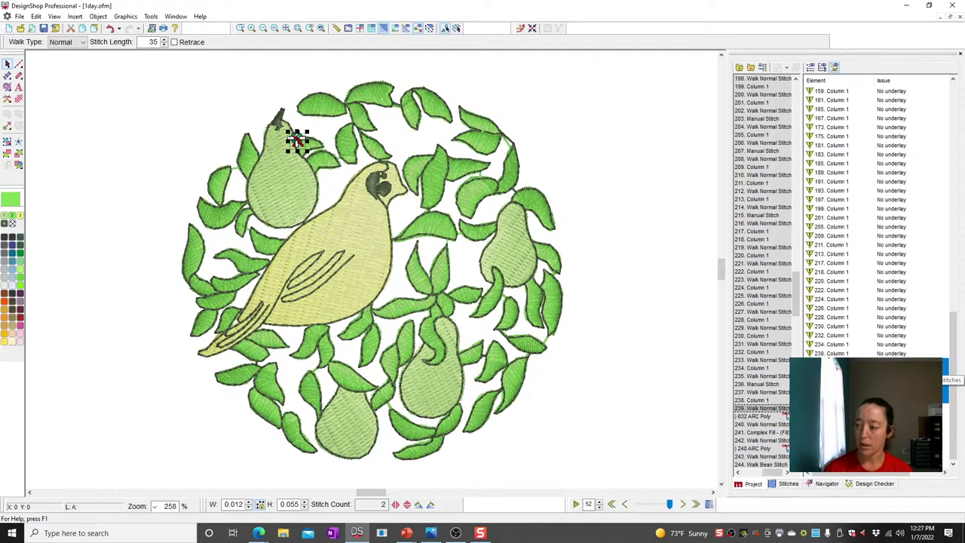
# - Try enabling tie in, tie off and auto trim in the object properties of the selected flagged walk stitches
pyautogui.rightClick(754, 411)
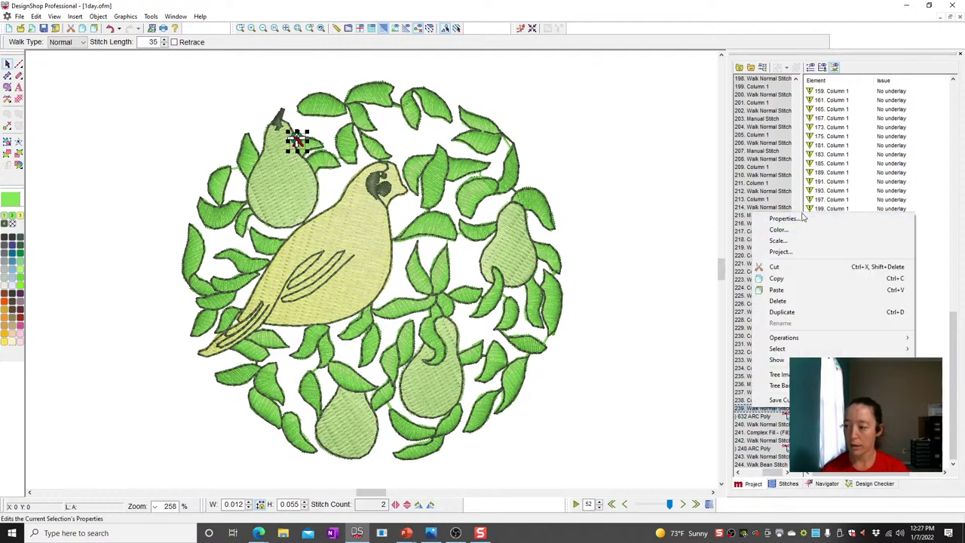
pyautogui.click(804, 220)
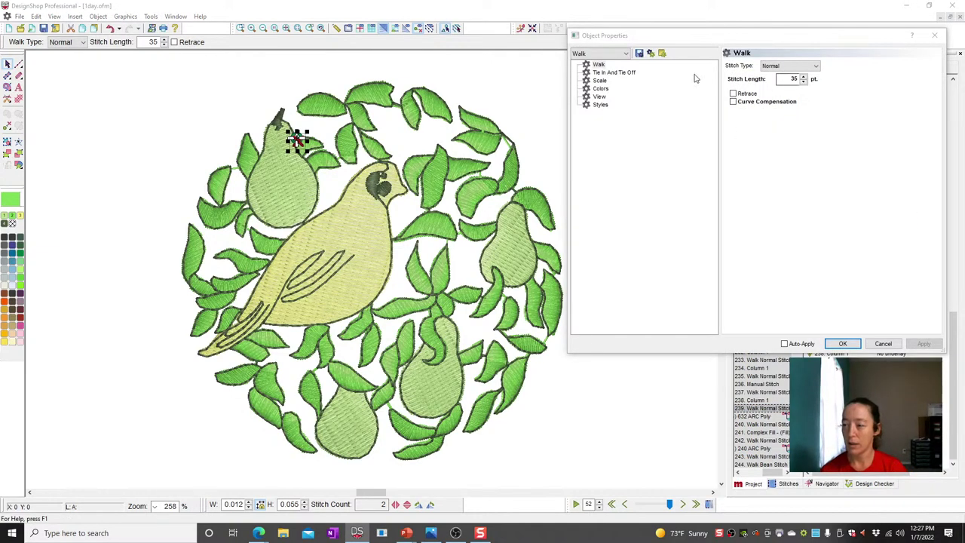
pyautogui.click(611, 75)
pyautogui.click(747, 87)
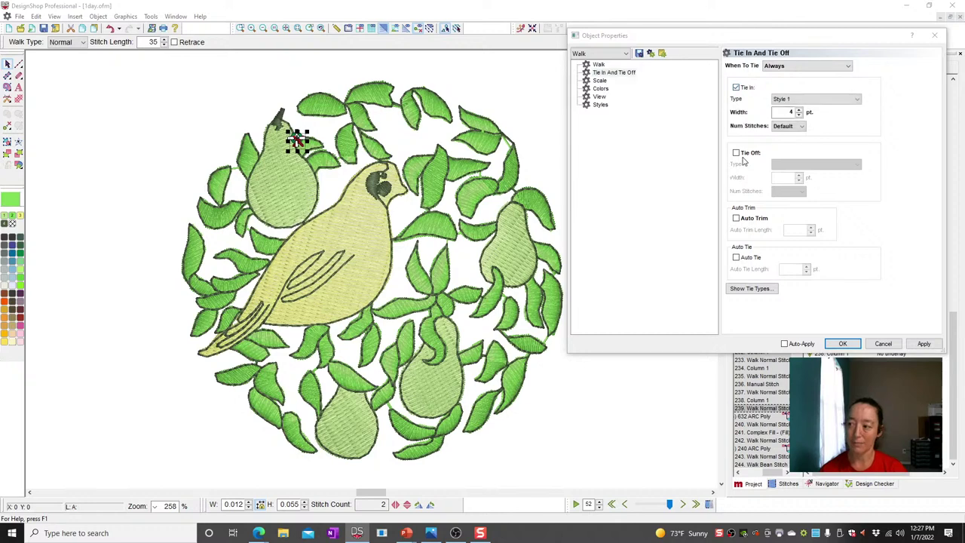
pyautogui.click(737, 152)
pyautogui.click(737, 218)
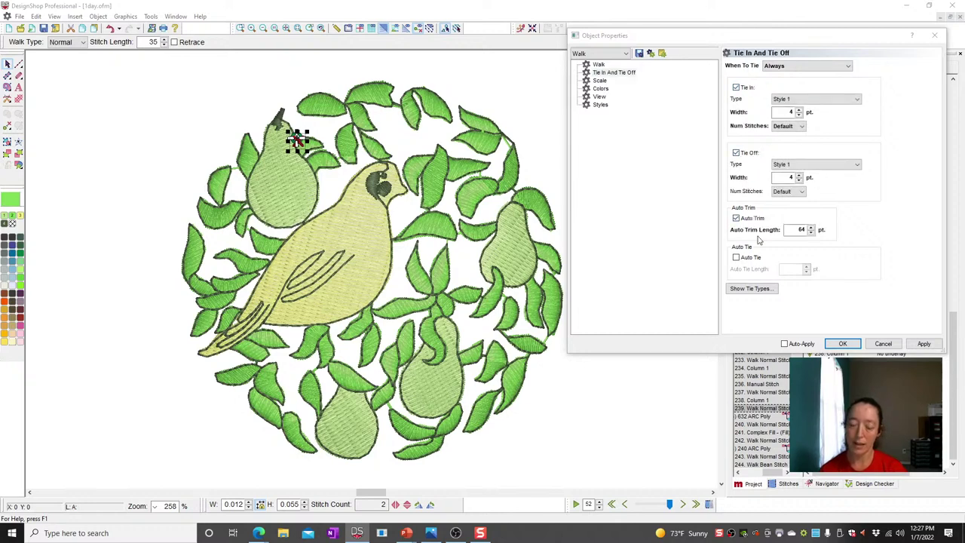
pyautogui.click(889, 345)
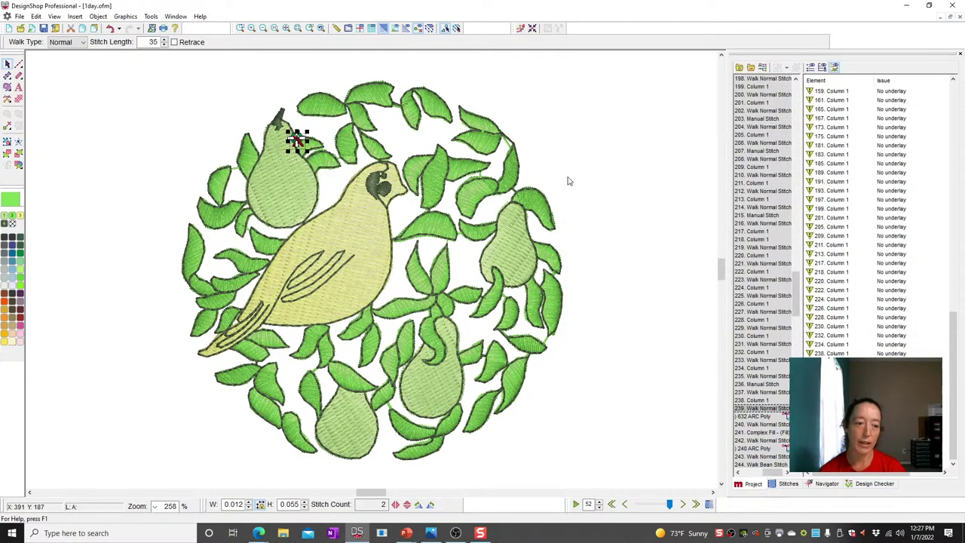
# - Clear the selection, hide the design checker's issue list, and check the viewer questions in the PowerPoint slide show before returning to DesignShop
pyautogui.click(573, 151)
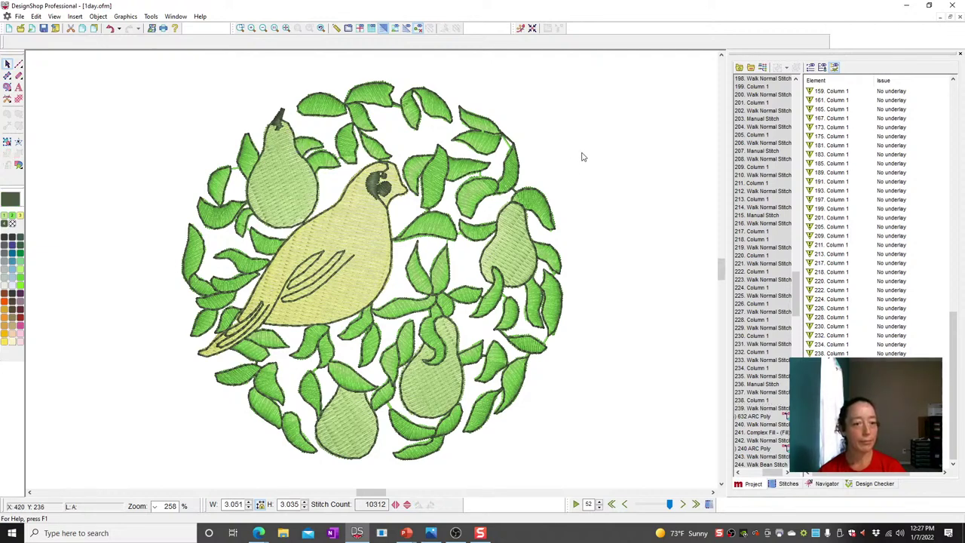
pyautogui.click(836, 68)
pyautogui.moveTo(407, 533)
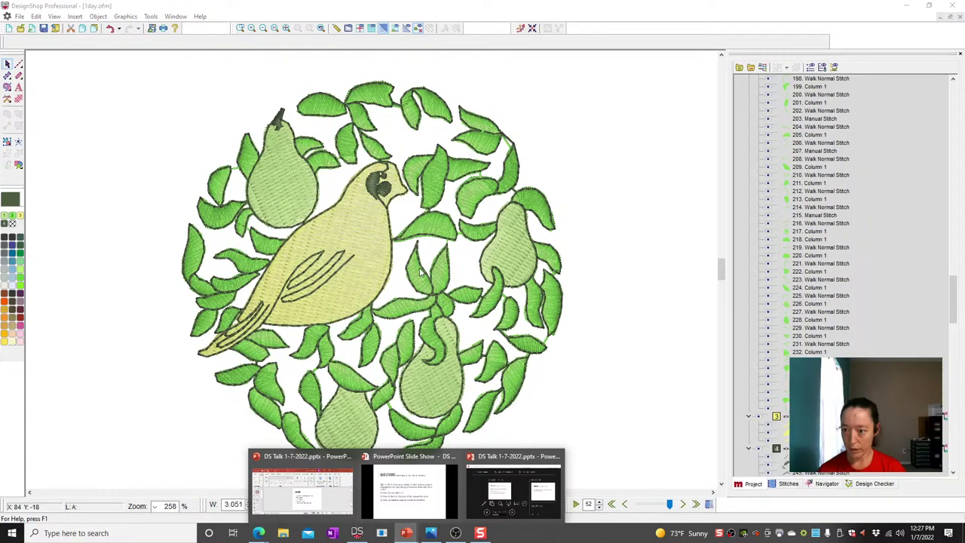
pyautogui.click(408, 483)
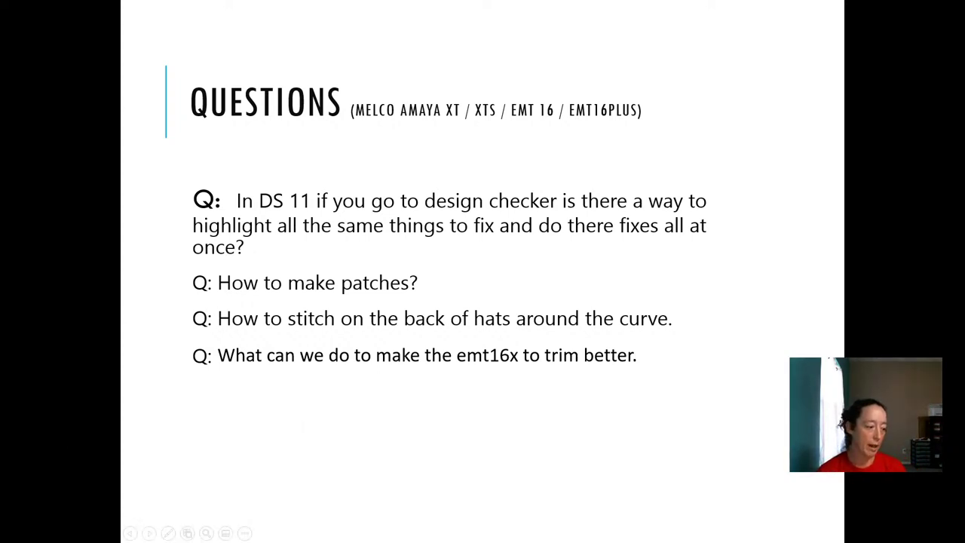
pyautogui.hotkey('alt', 'Tab')
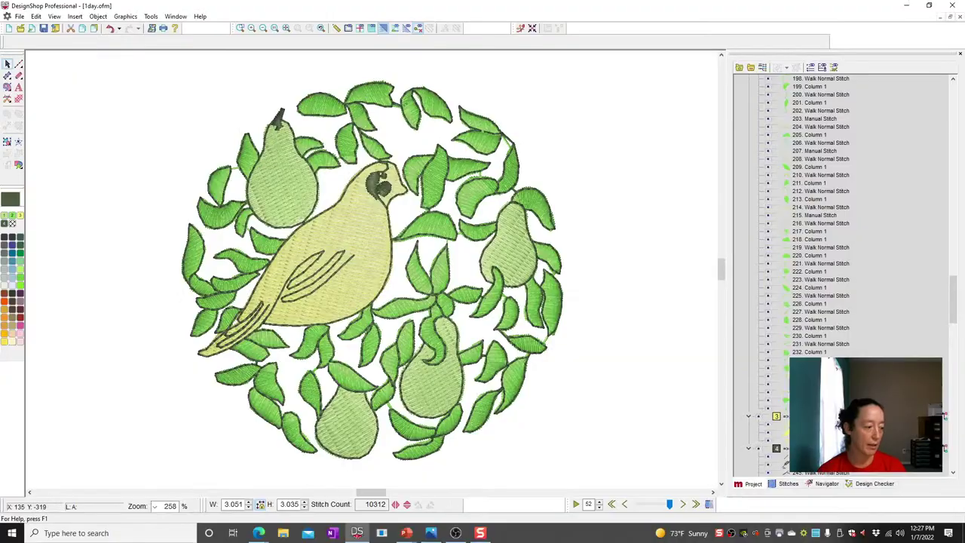
# - Close the 1day, mockup and crossstitch designs without saving, but keep Melco Shield.eps open
pyautogui.click(953, 6)
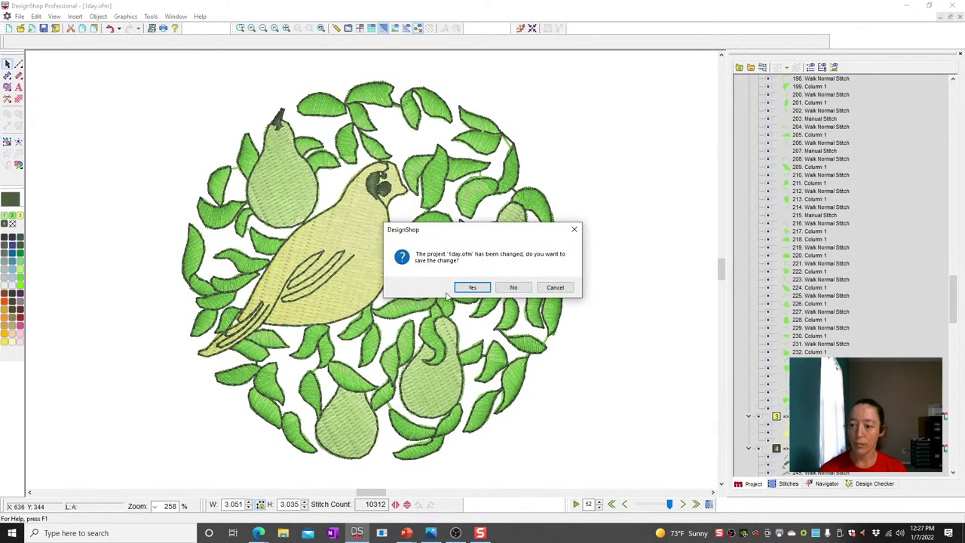
pyautogui.click(512, 287)
pyautogui.click(952, 6)
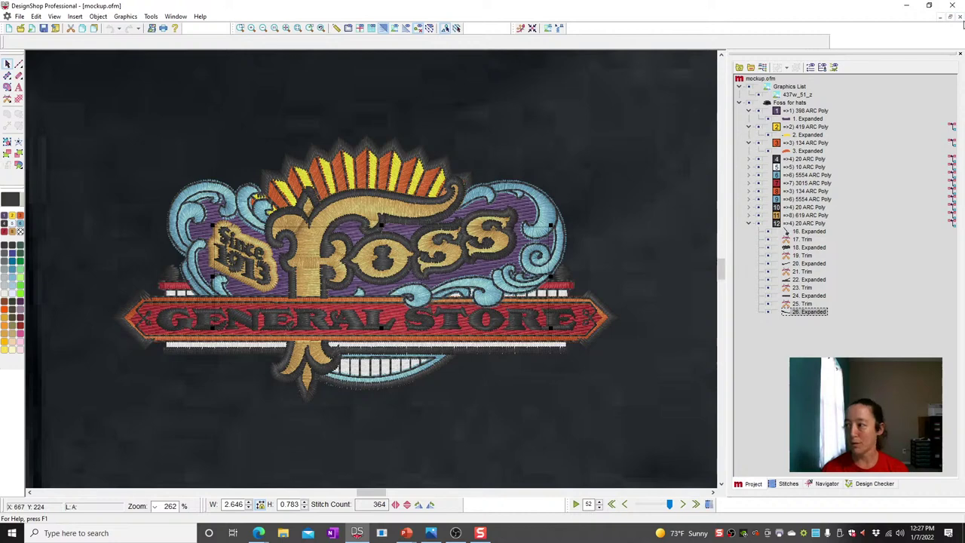
pyautogui.click(517, 288)
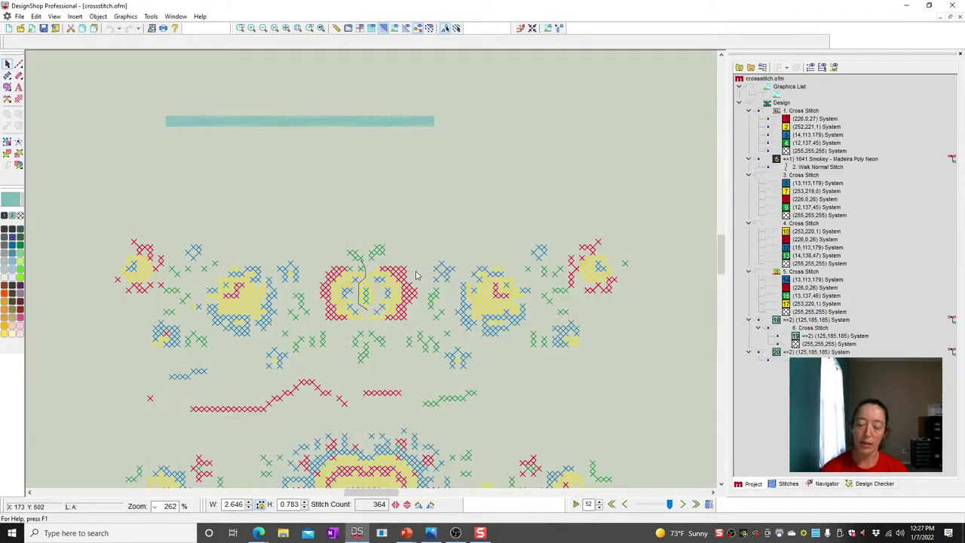
pyautogui.click(953, 5)
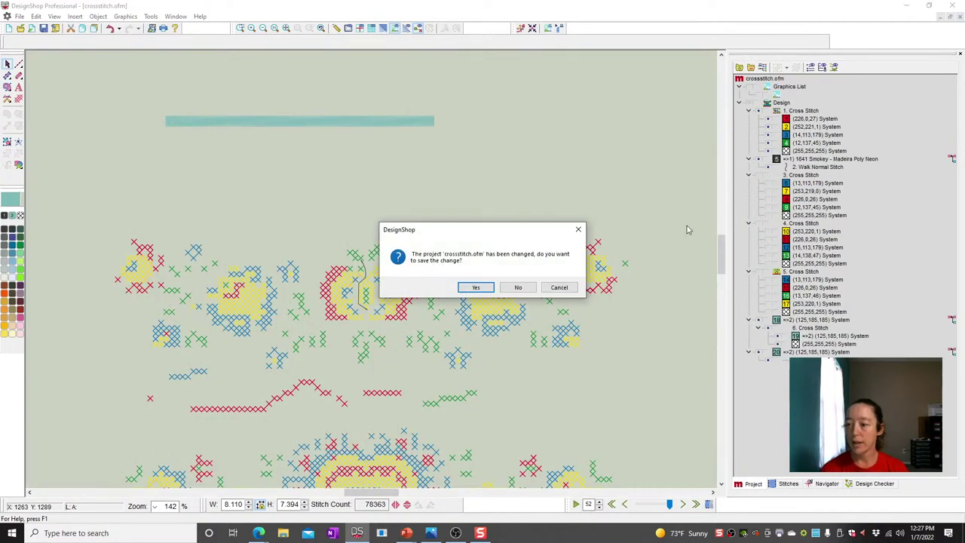
pyautogui.click(519, 288)
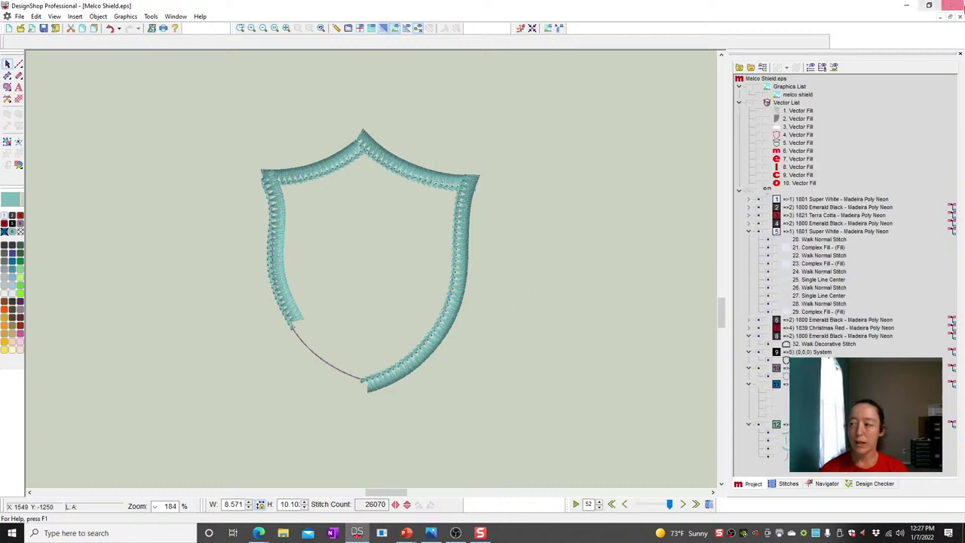
pyautogui.click(952, 5)
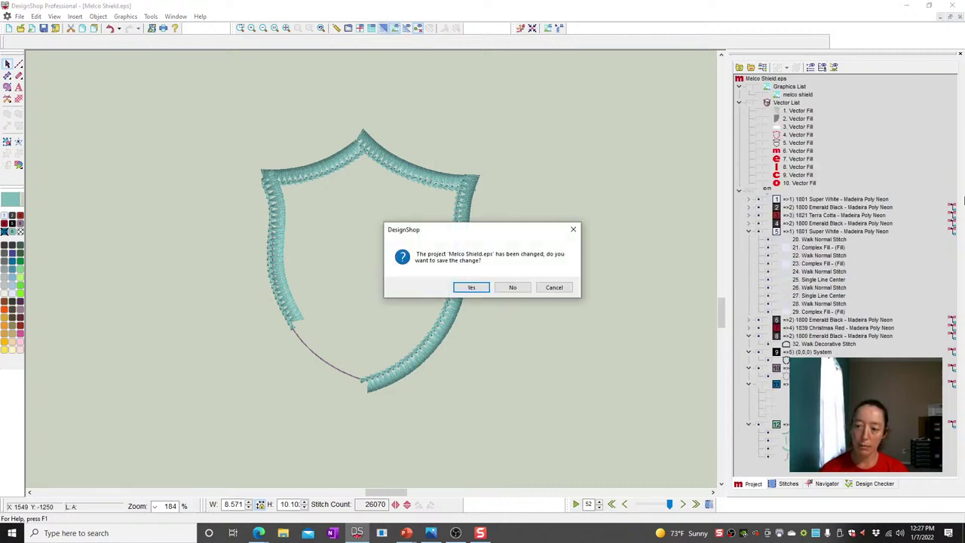
pyautogui.click(555, 287)
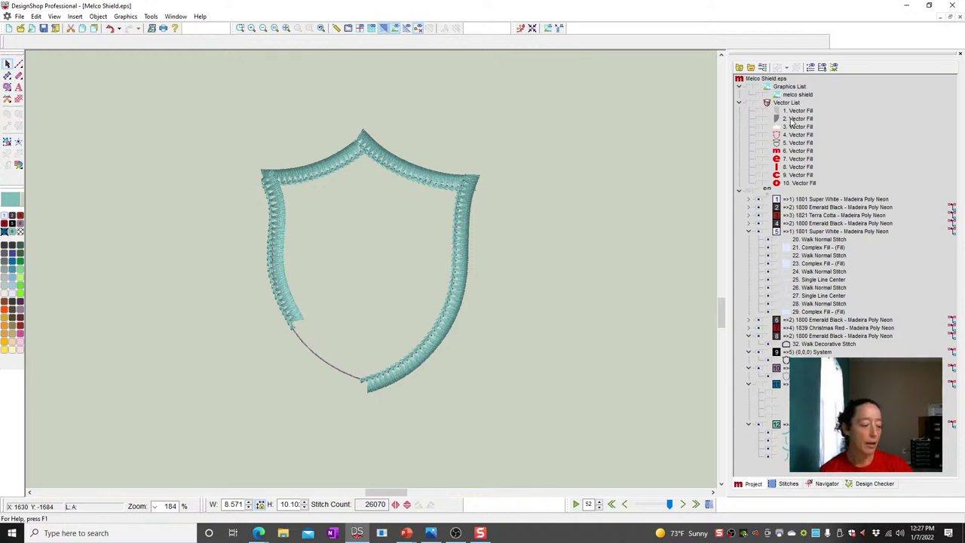
# - Create a new project and draw a Walk Normal Stitch circle about 4.4 in across
pyautogui.scroll(3, 392, 133)
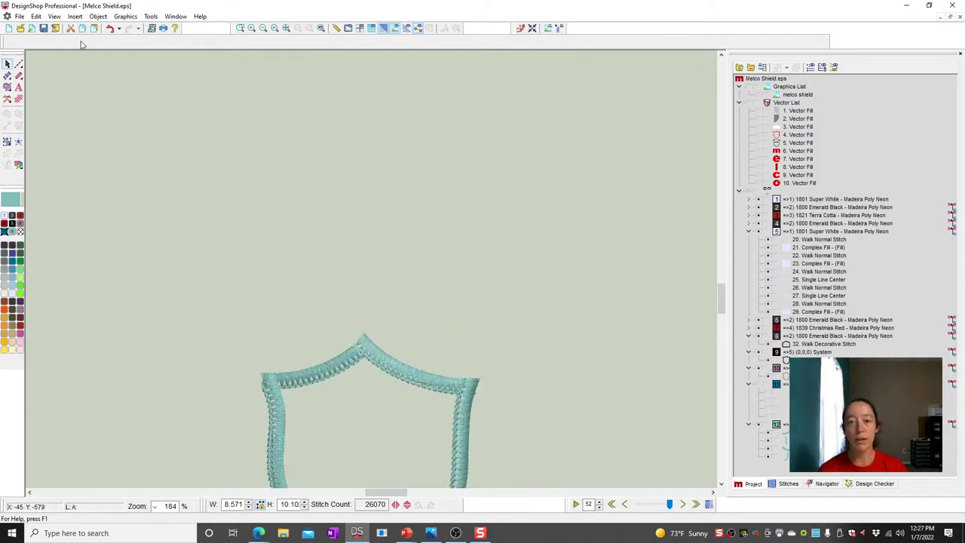
pyautogui.click(9, 29)
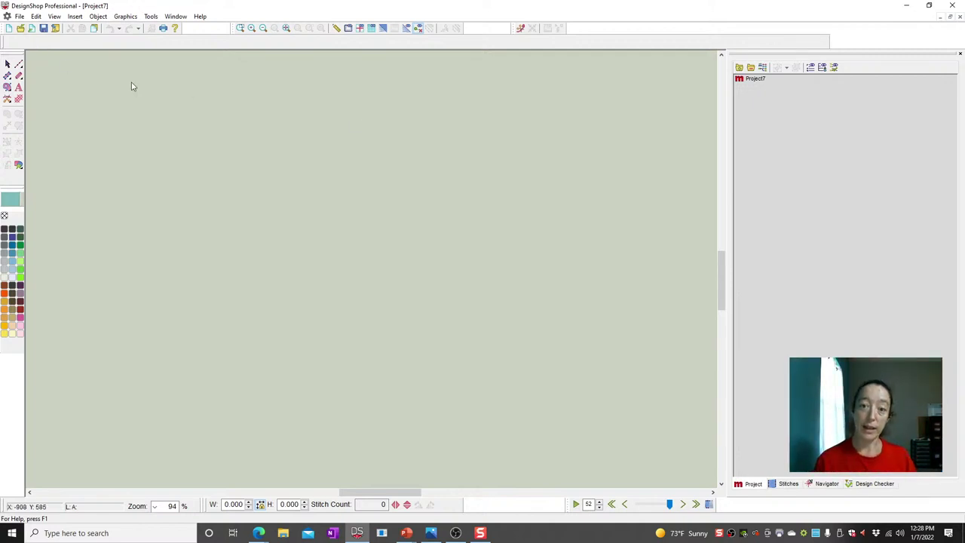
pyautogui.click(18, 66)
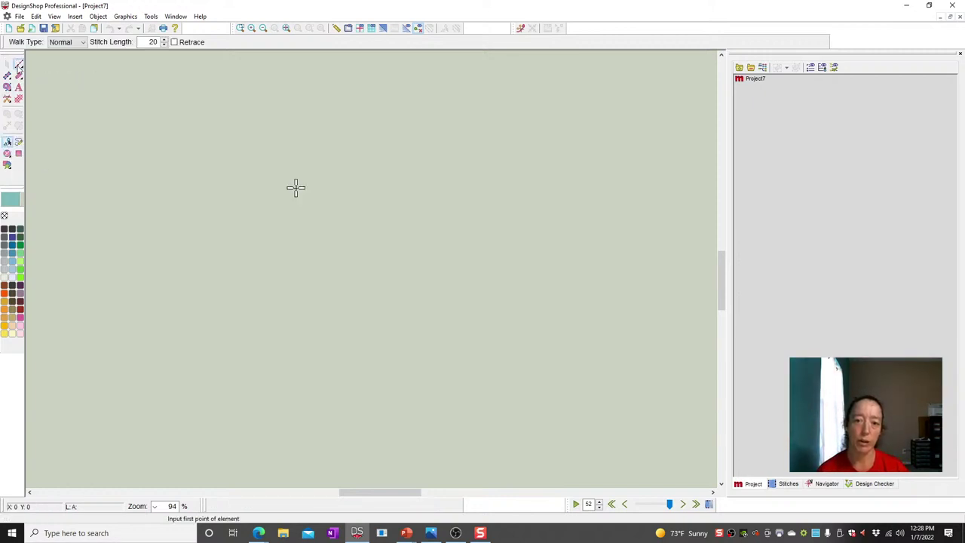
pyautogui.click(364, 136)
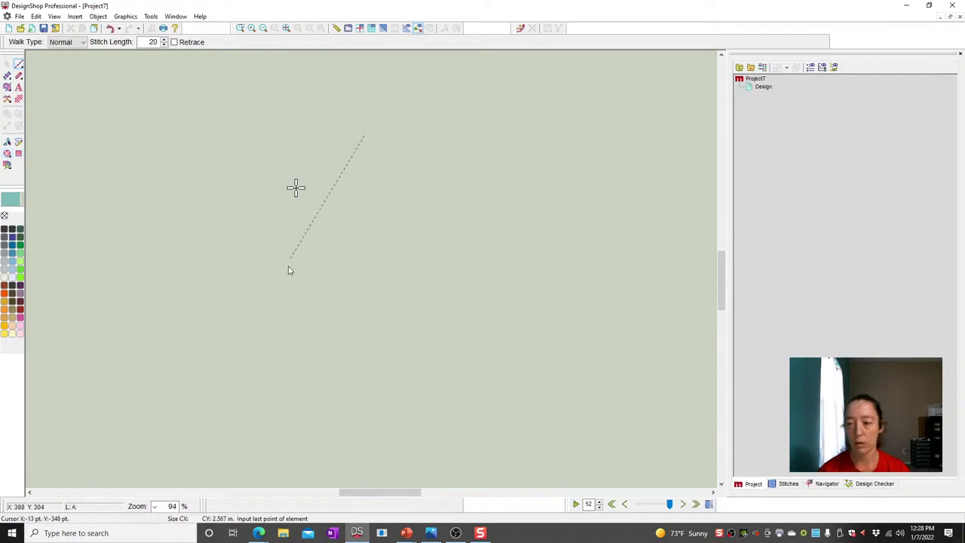
pyautogui.click(277, 309)
pyautogui.click(369, 300)
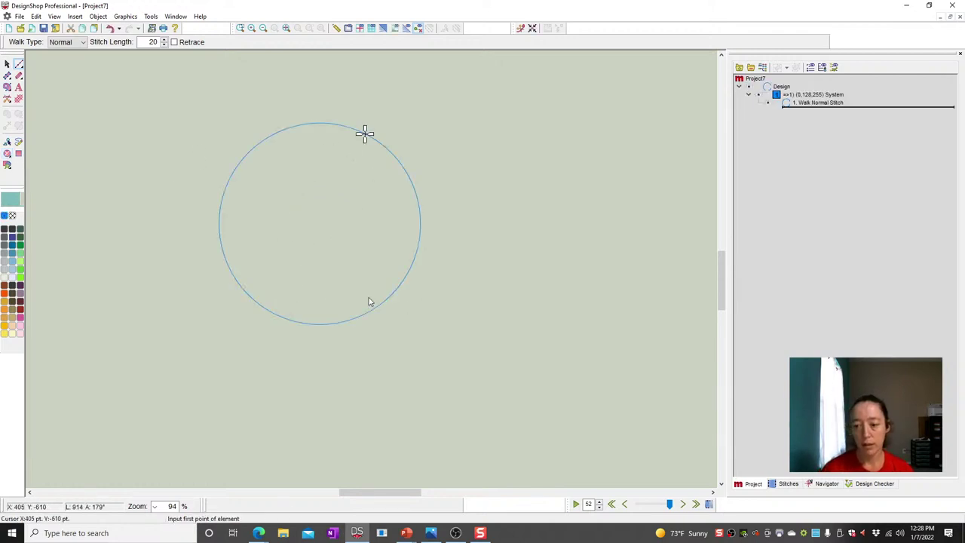
pyautogui.press('Escape')
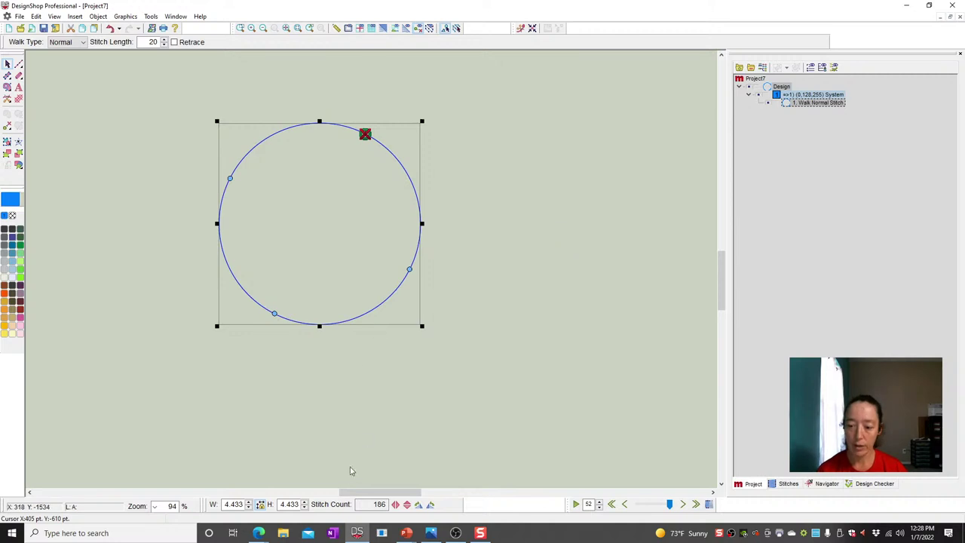
# - Resize the circle to 3 in wide
pyautogui.doubleClick(241, 503)
pyautogui.write('3')
pyautogui.press('Return')
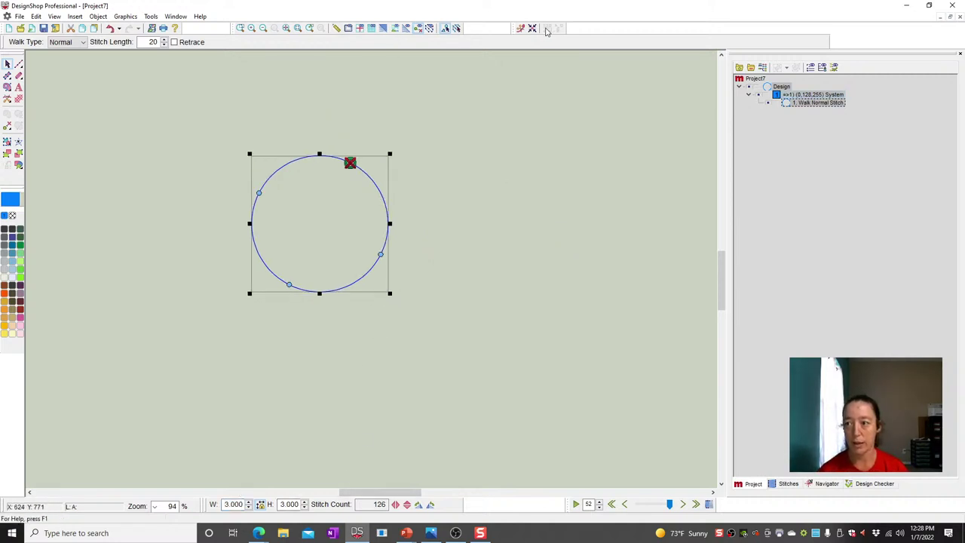
# - Duplicate the circle and recolor the copy with 1702 Spearmint - Madeira Poly Neon
pyautogui.click(287, 30)
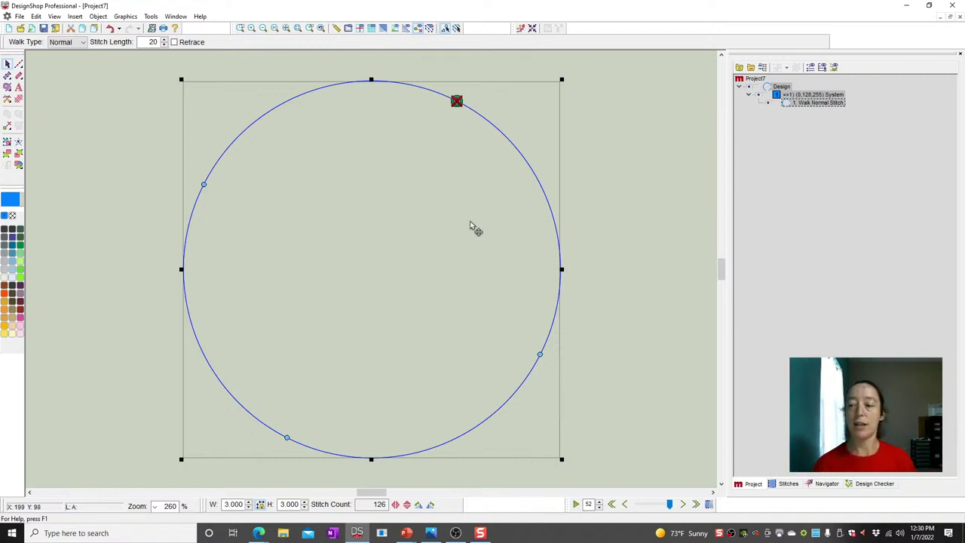
pyautogui.rightClick(470, 224)
pyautogui.click(527, 325)
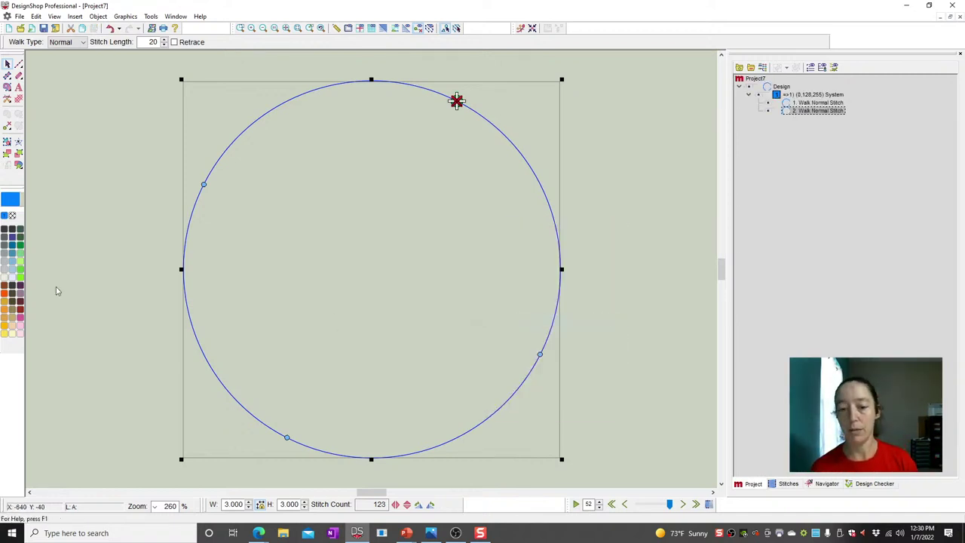
pyautogui.click(20, 253)
# - Add a third copy of the circle within the design and recolor it with 1850 Fluorescent - Madeira Poly Neon
pyautogui.click(810, 103)
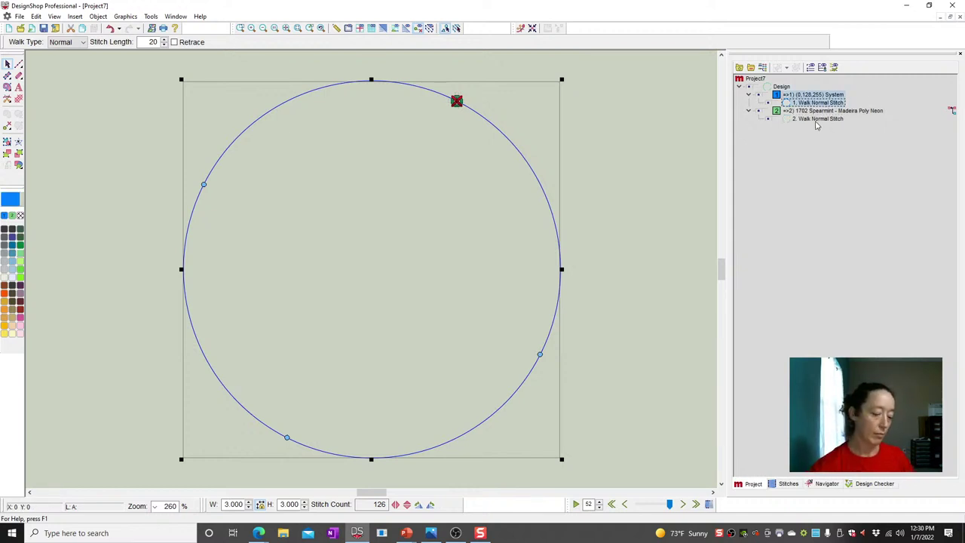
pyautogui.click(792, 120)
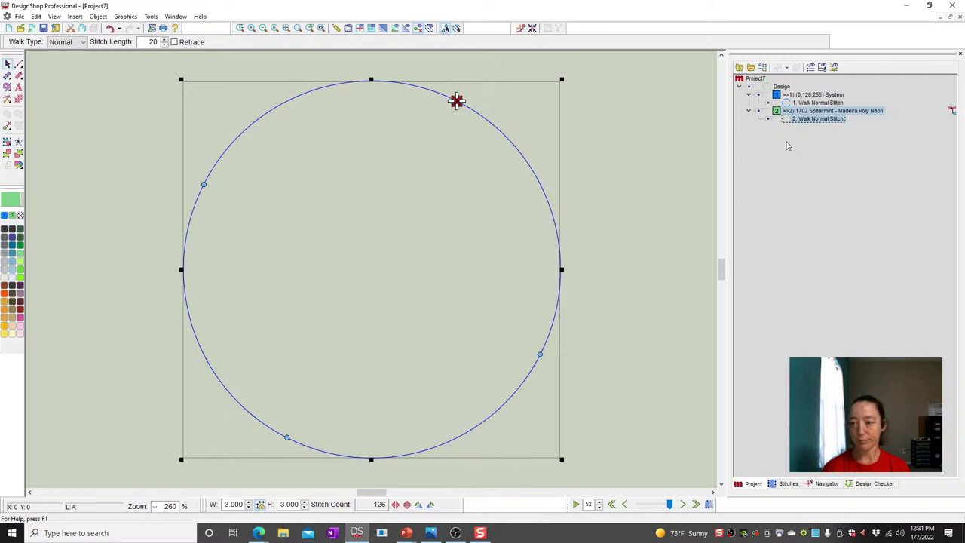
pyautogui.click(791, 106)
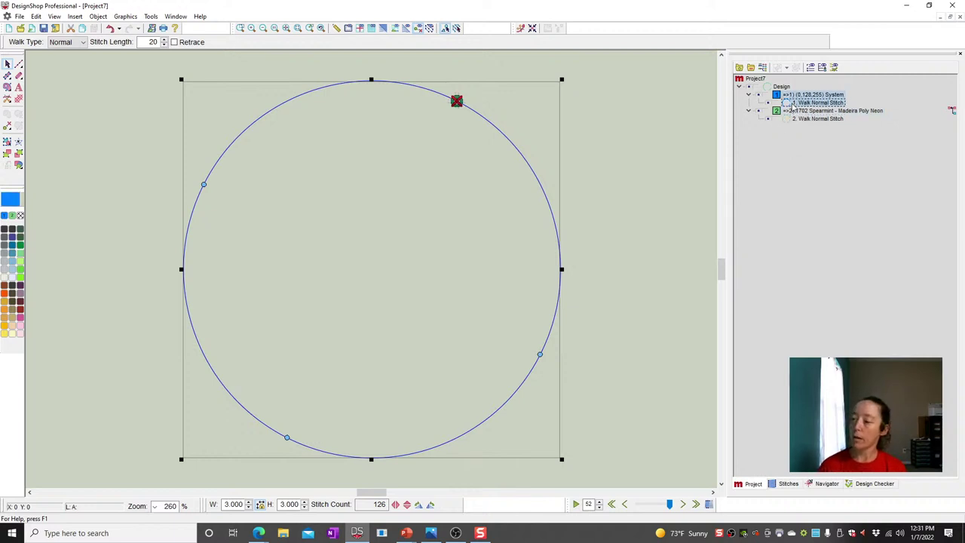
pyautogui.click(801, 111)
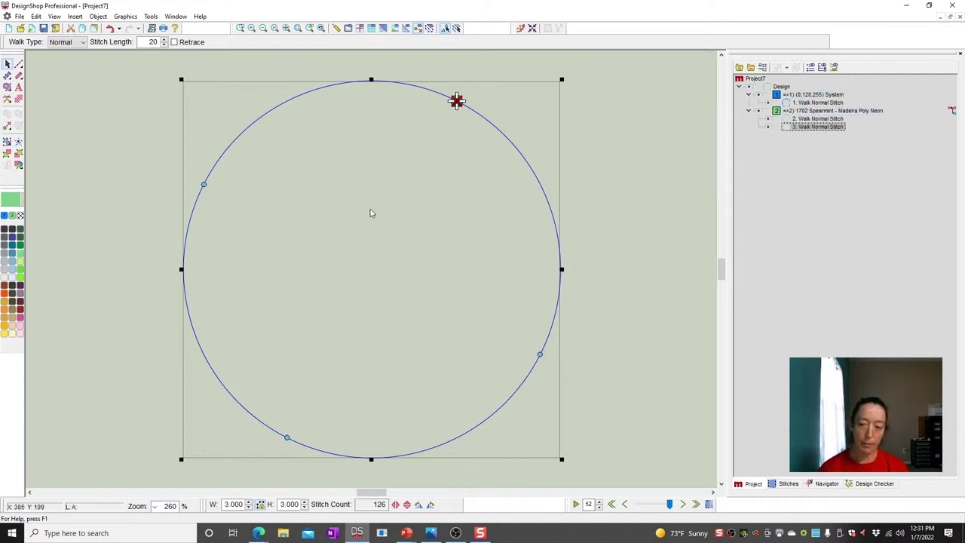
pyautogui.click(20, 270)
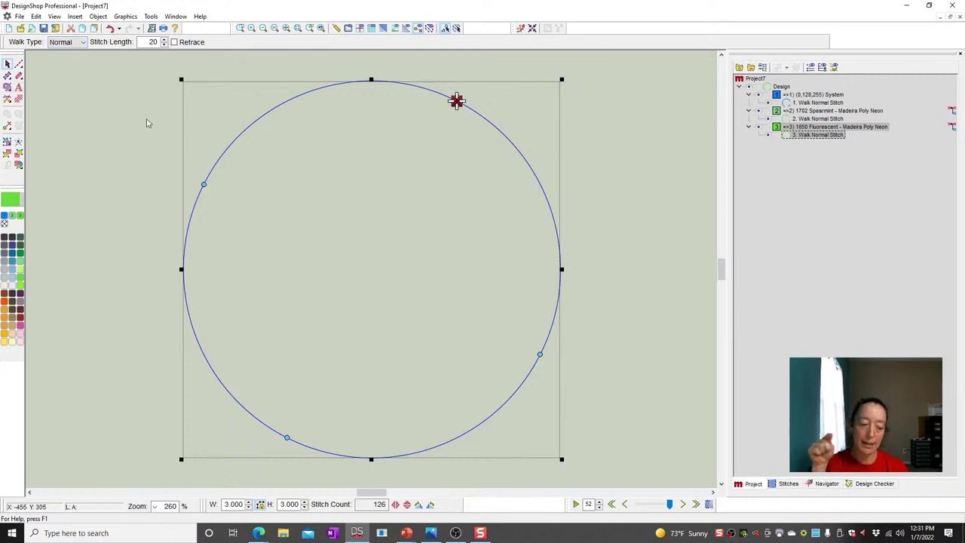
# - Convert the 1850 Fluorescent circle to a Single Line Center object with width 30 and the Tackle stitch type
pyautogui.click(19, 78)
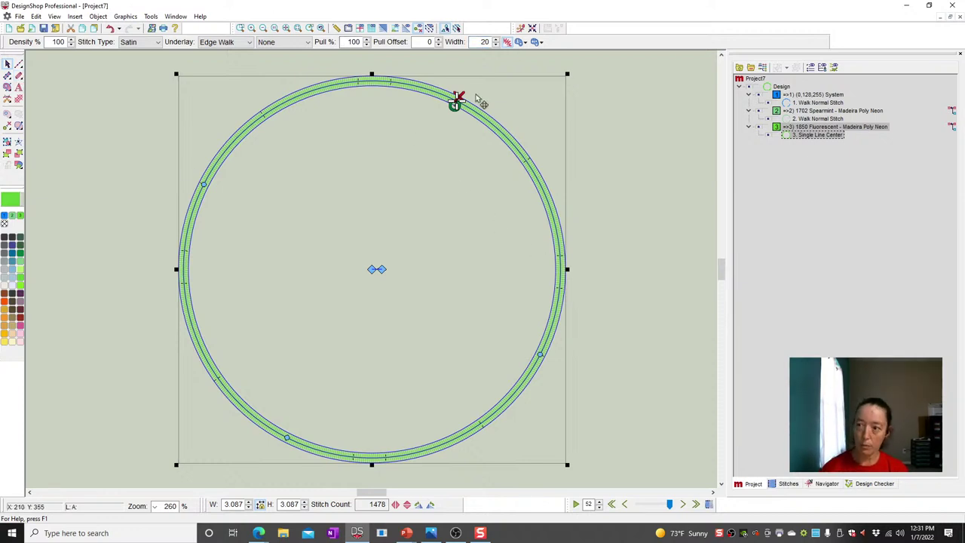
pyautogui.click(495, 39)
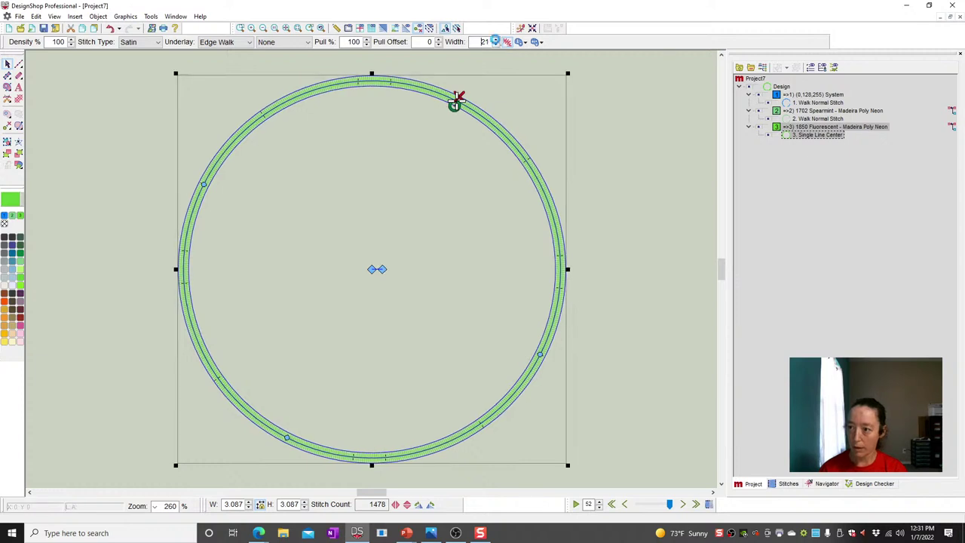
pyautogui.click(496, 39)
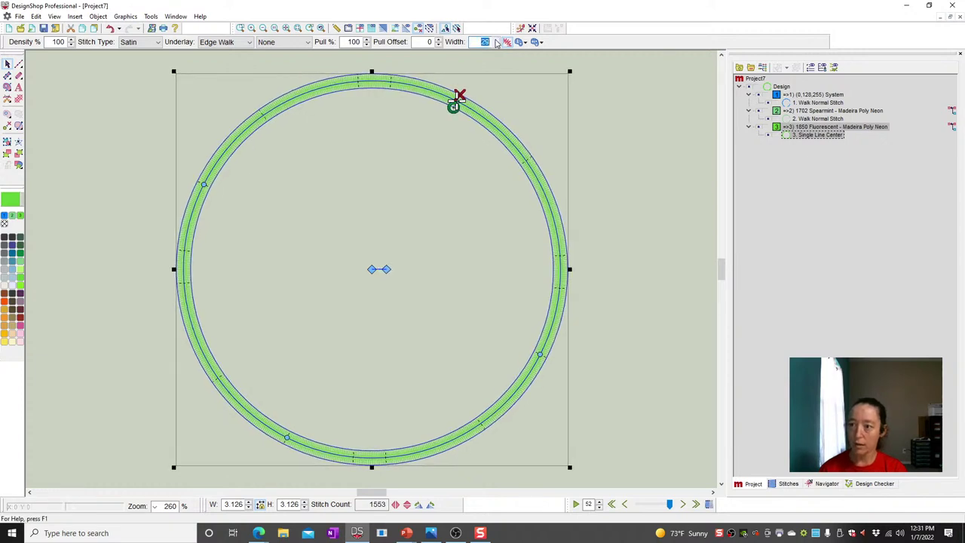
pyautogui.click(496, 39)
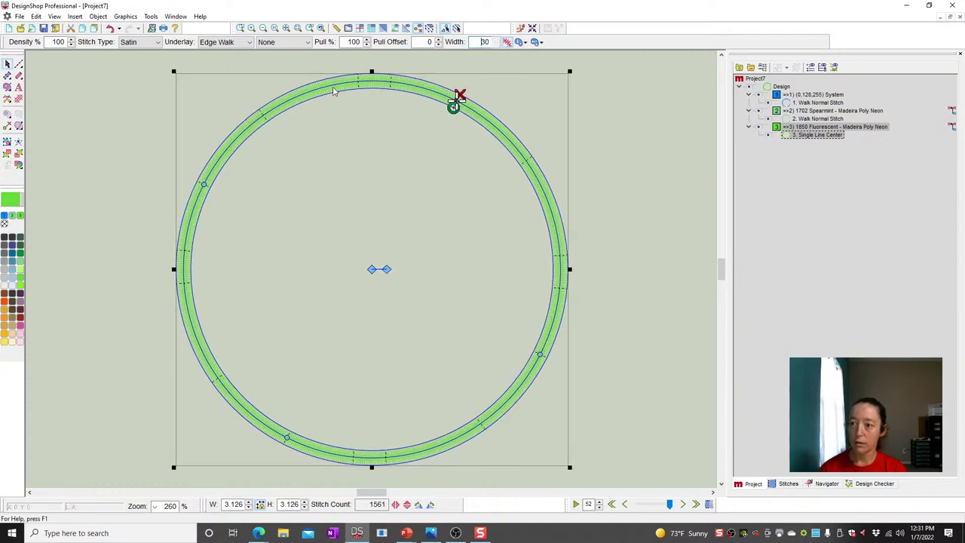
pyautogui.click(141, 45)
pyautogui.click(143, 98)
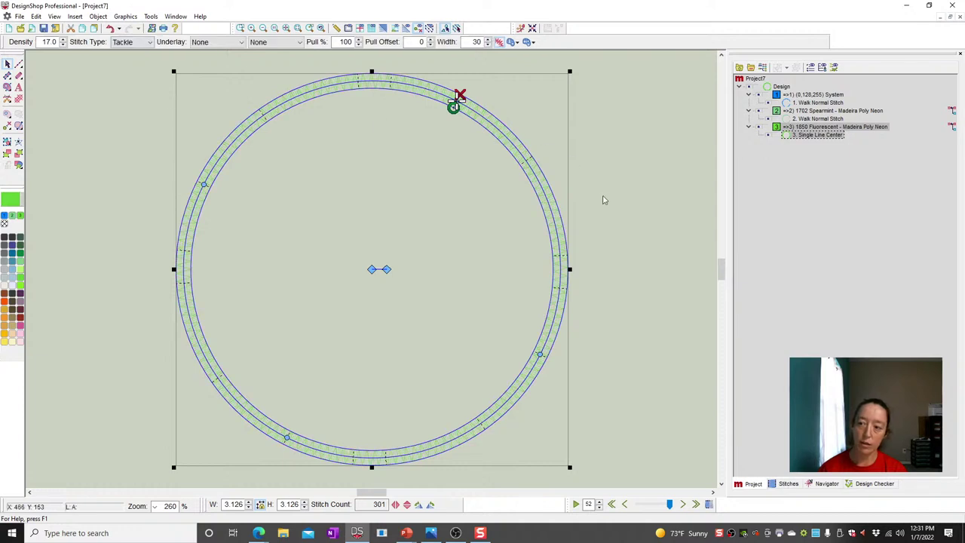
pyautogui.click(655, 264)
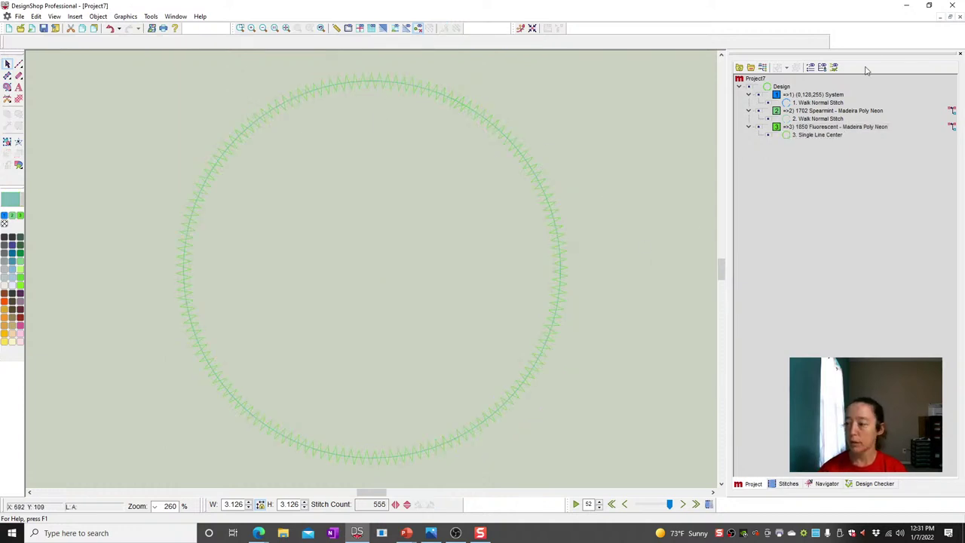
# - Duplicate the Tackle ring and set the copy to Satin stitch with width 40
pyautogui.click(820, 103)
pyautogui.click(820, 120)
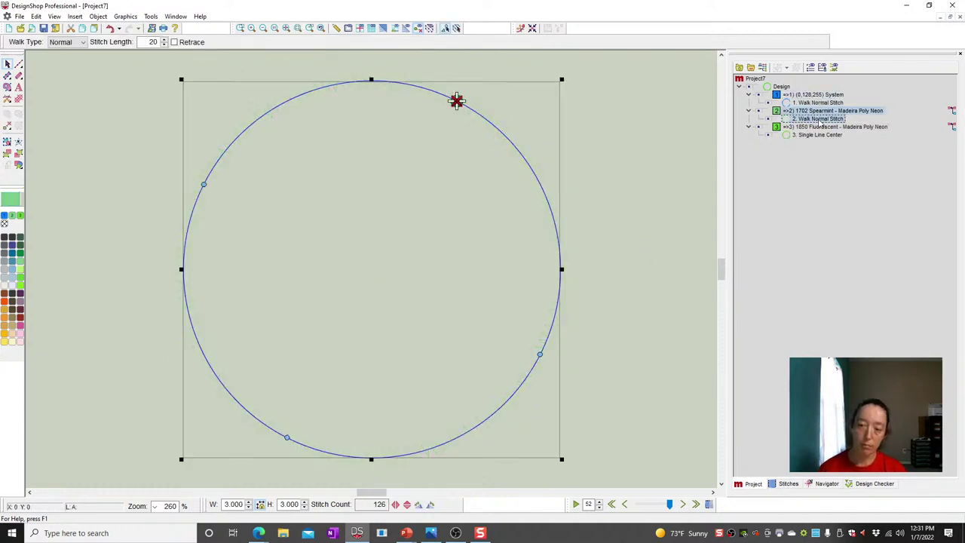
pyautogui.click(821, 136)
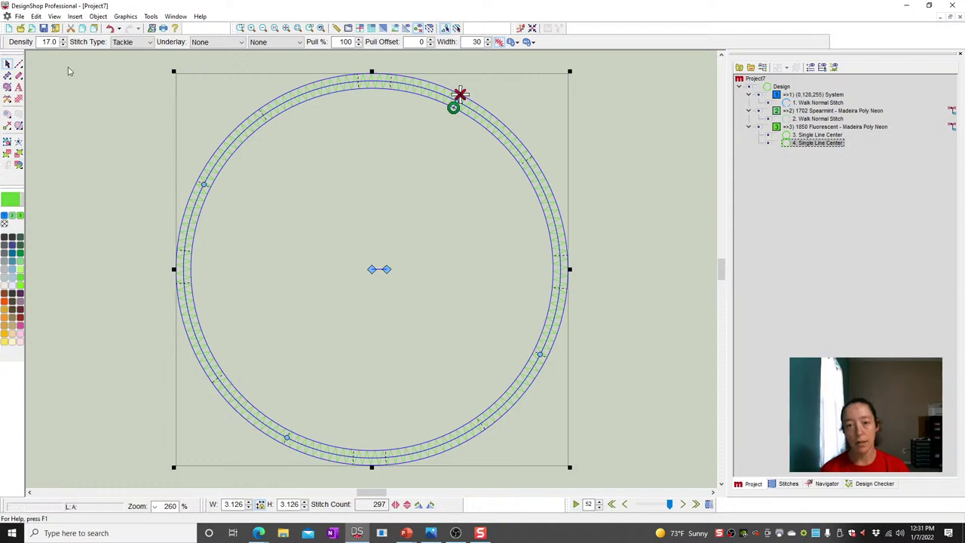
pyautogui.click(130, 42)
pyautogui.click(120, 58)
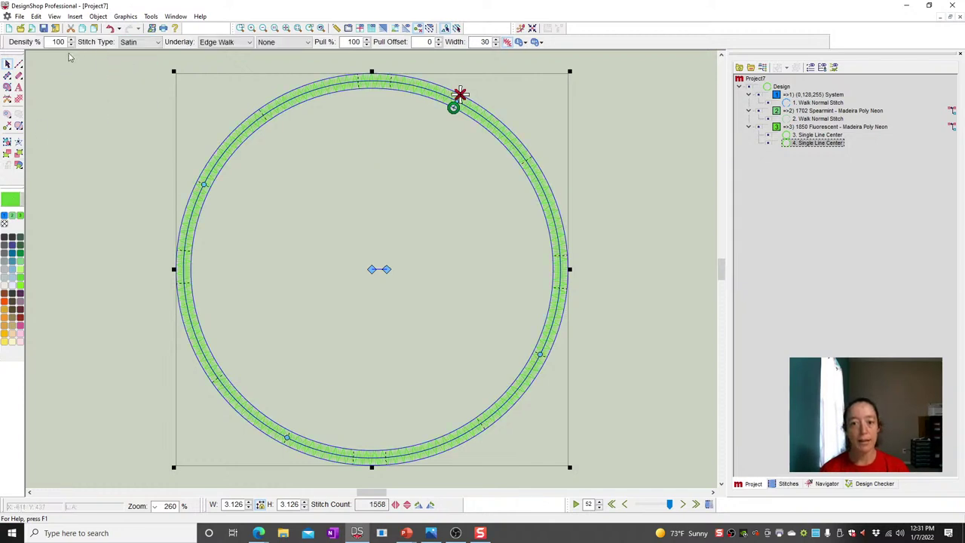
pyautogui.doubleClick(484, 42)
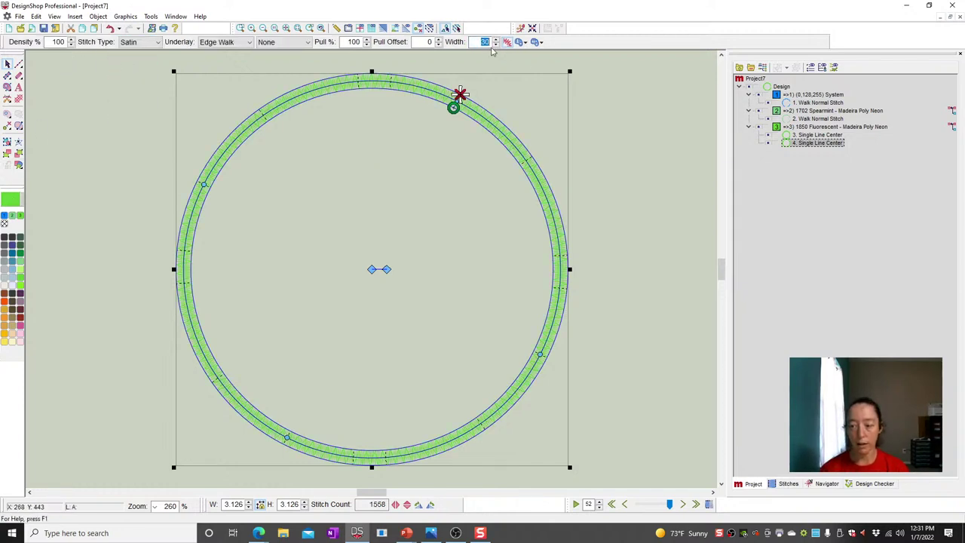
pyautogui.write('40')
pyautogui.press('Return')
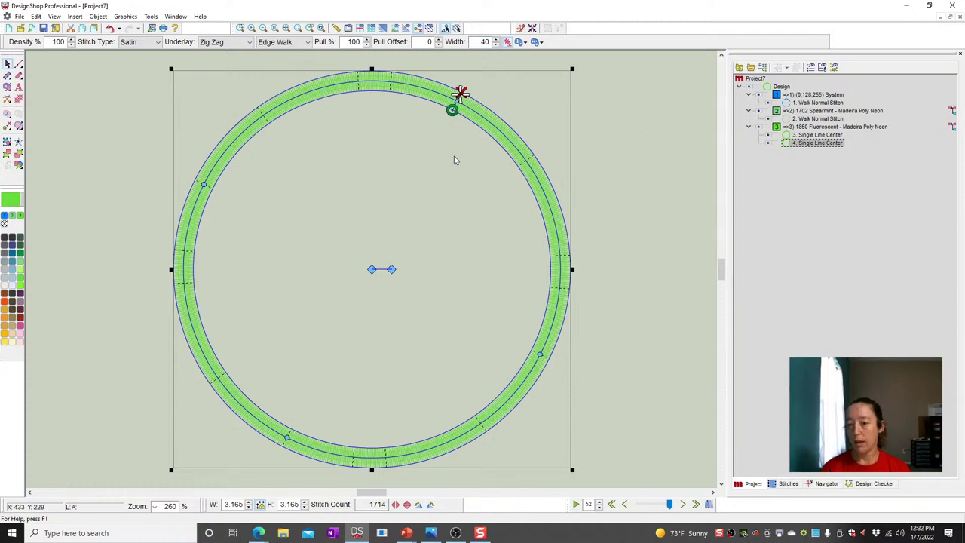
# - Recolor the satin copy with 1871 Porcelain Blue - Madeira Poly Neon and display the design in 3D
pyautogui.click(20, 274)
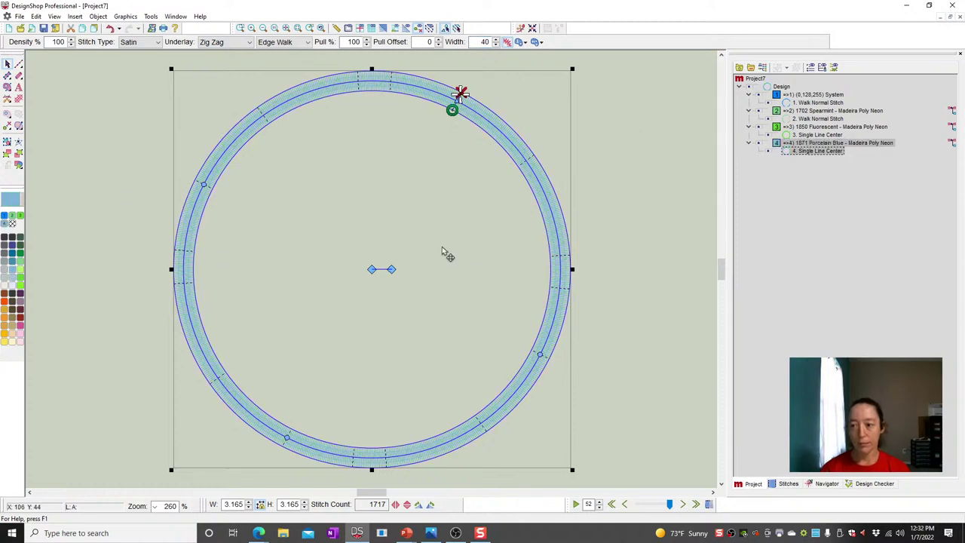
pyautogui.click(603, 226)
pyautogui.click(383, 28)
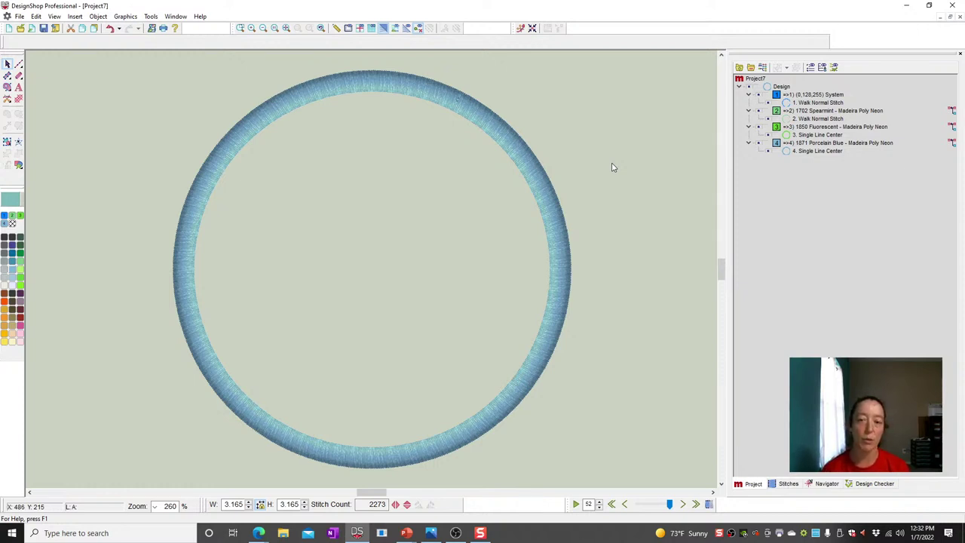
# - Hide the 1871 Porcelain Blue layer and set the 1850 Fluorescent ring's stitch type to Satin
pyautogui.click(762, 146)
pyautogui.click(798, 136)
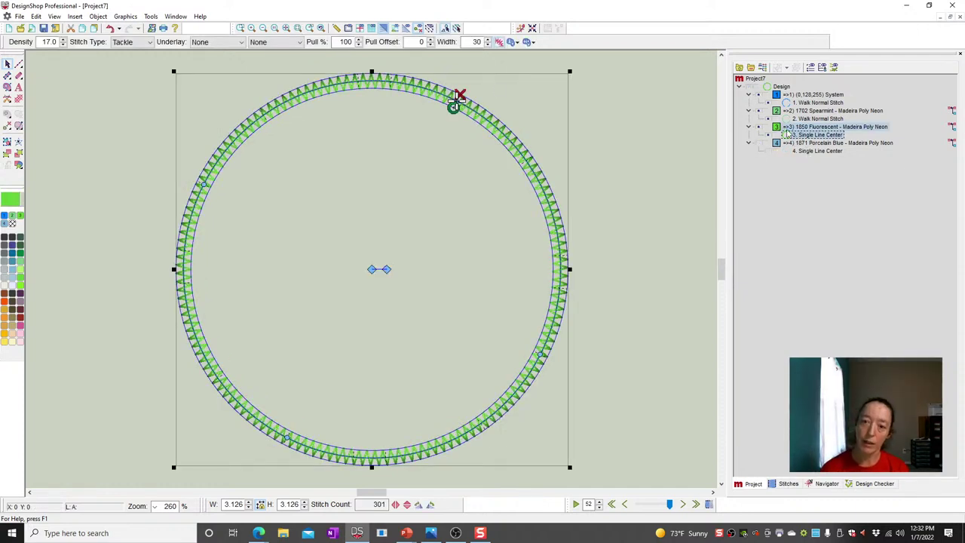
pyautogui.click(134, 42)
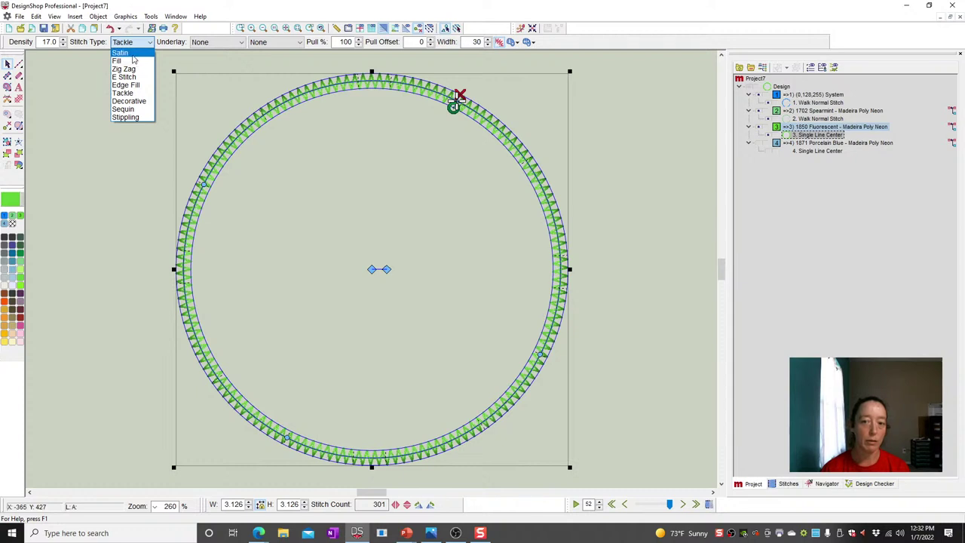
pyautogui.click(133, 54)
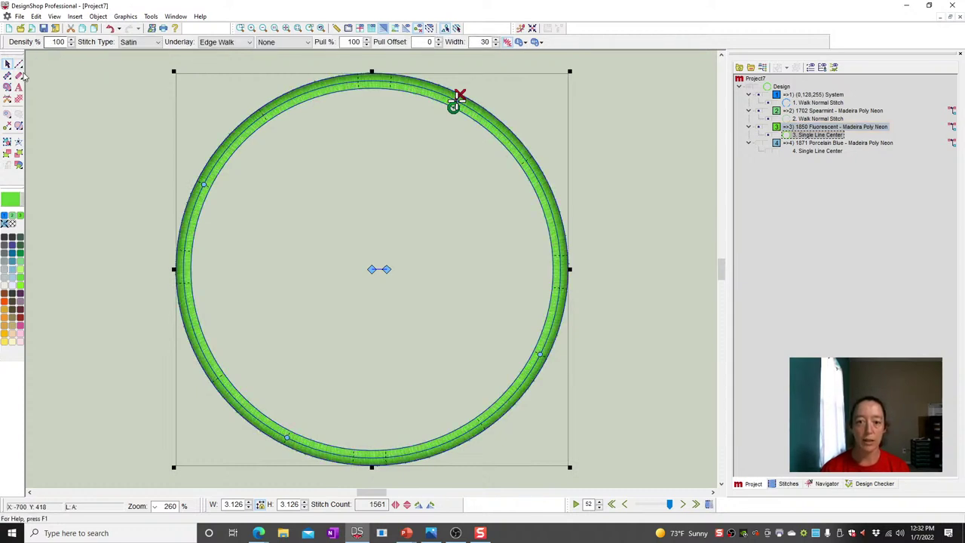
# - Disable Auto-Density in the 1850 Fluorescent ring's object properties and set its density to 20 pt
pyautogui.doubleClick(788, 135)
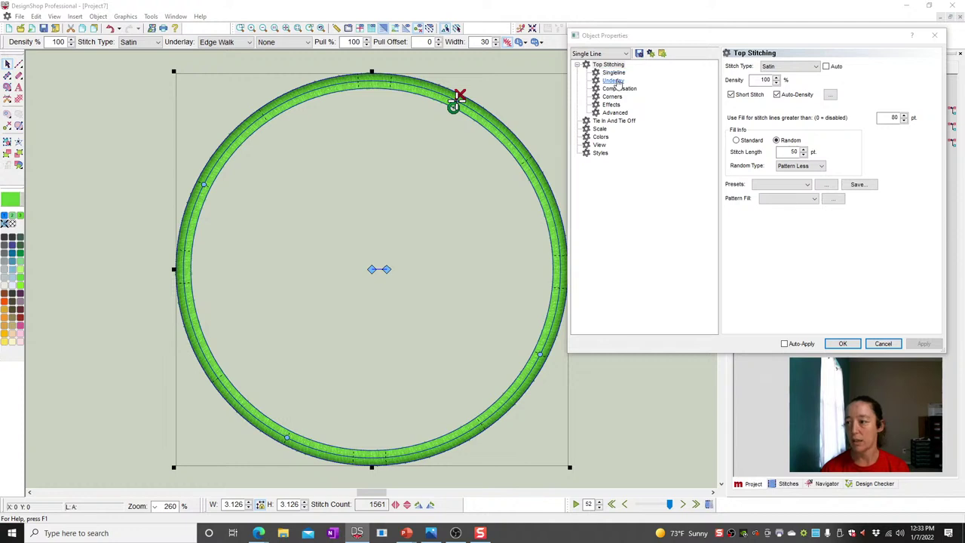
pyautogui.click(777, 94)
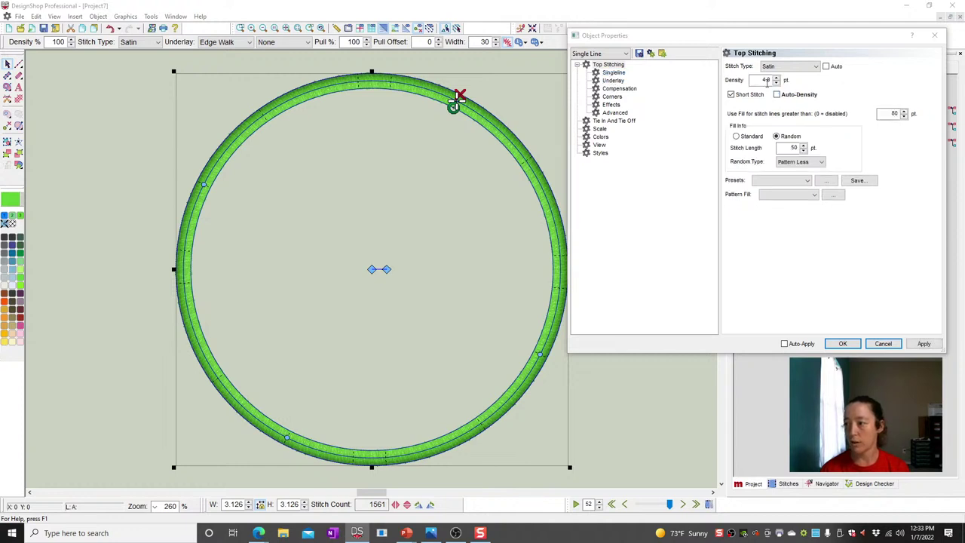
pyautogui.doubleClick(766, 80)
pyautogui.press('Return')
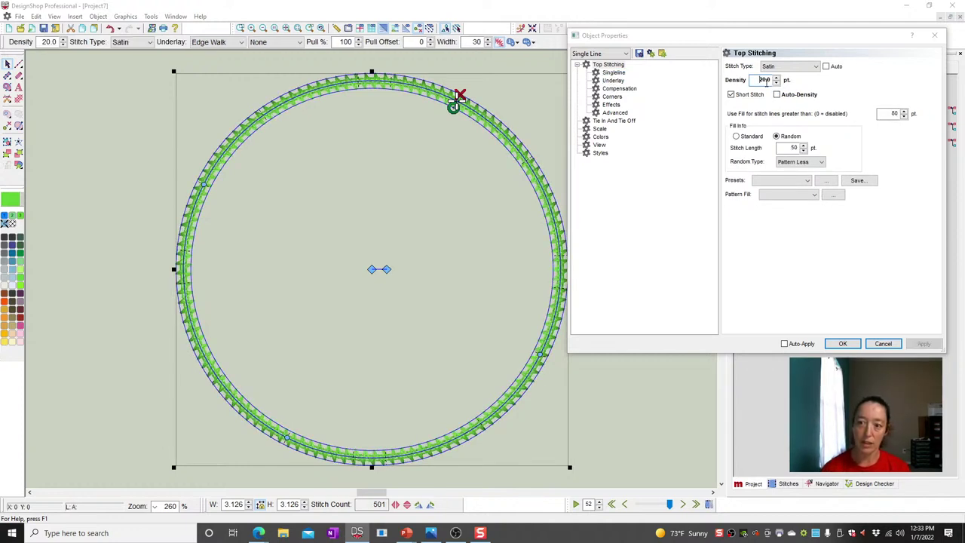
pyautogui.click(843, 344)
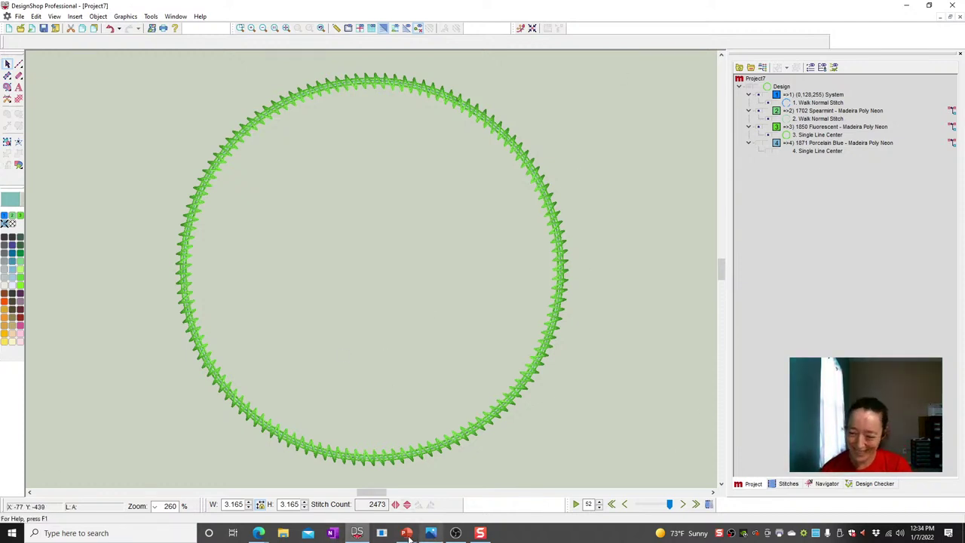
# - Switch to the PowerPoint slide show of DS Talk 1-7-2022.pptx with the viewer questions
pyautogui.moveTo(407, 534)
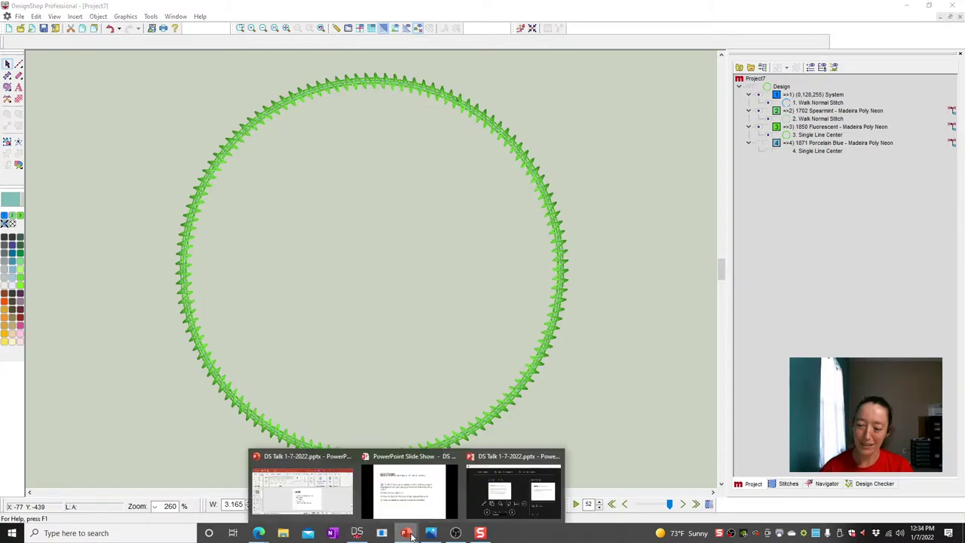
pyautogui.click(416, 505)
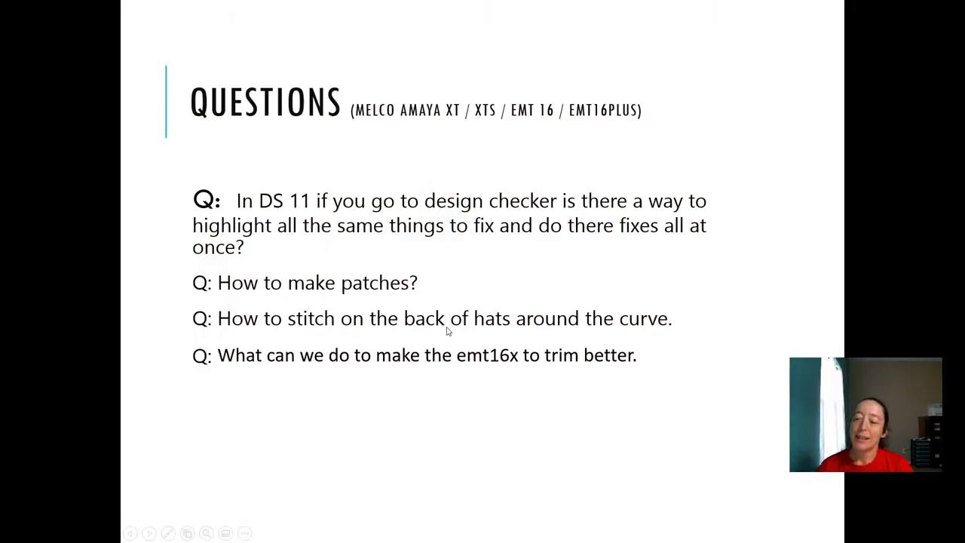